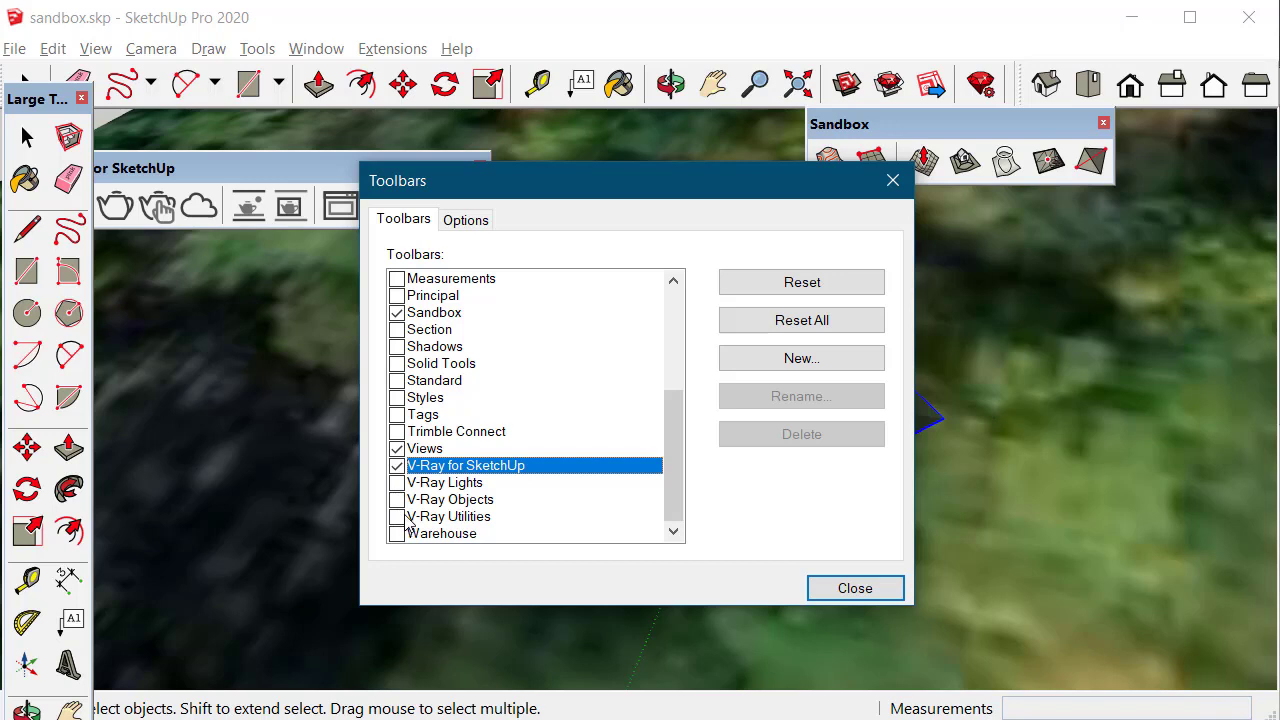
Step: Enable the V-Ray Utilities and V-Ray Objects toolbars and move the V-Ray for SketchUp toolbar clear of the other palettes
{"action": "left_click", "coordinate": [407, 518]}
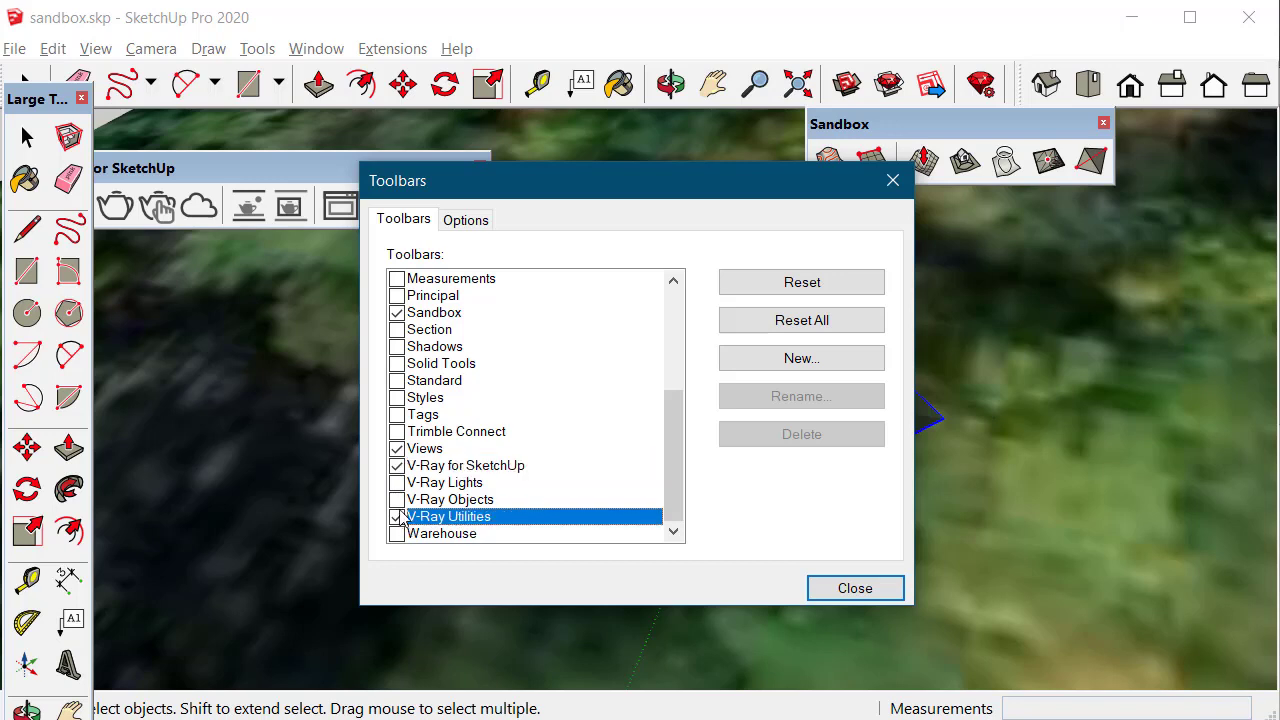
{"action": "left_click", "coordinate": [397, 500]}
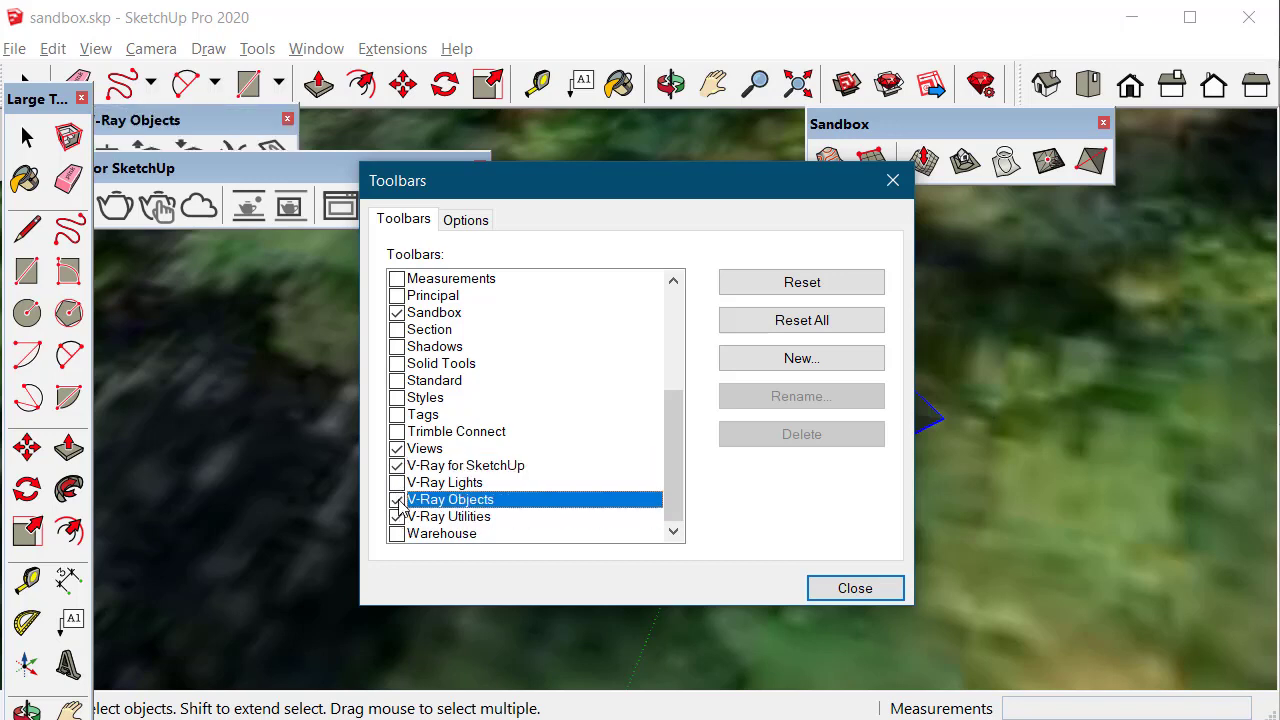
{"action": "left_click", "coordinate": [855, 588]}
{"action": "mouse_move", "coordinate": [290, 166]}
{"action": "left_mouse_down"}
{"action": "mouse_move", "coordinate": [672, 178]}
{"action": "mouse_move", "coordinate": [704, 141]}
{"action": "left_mouse_up"}
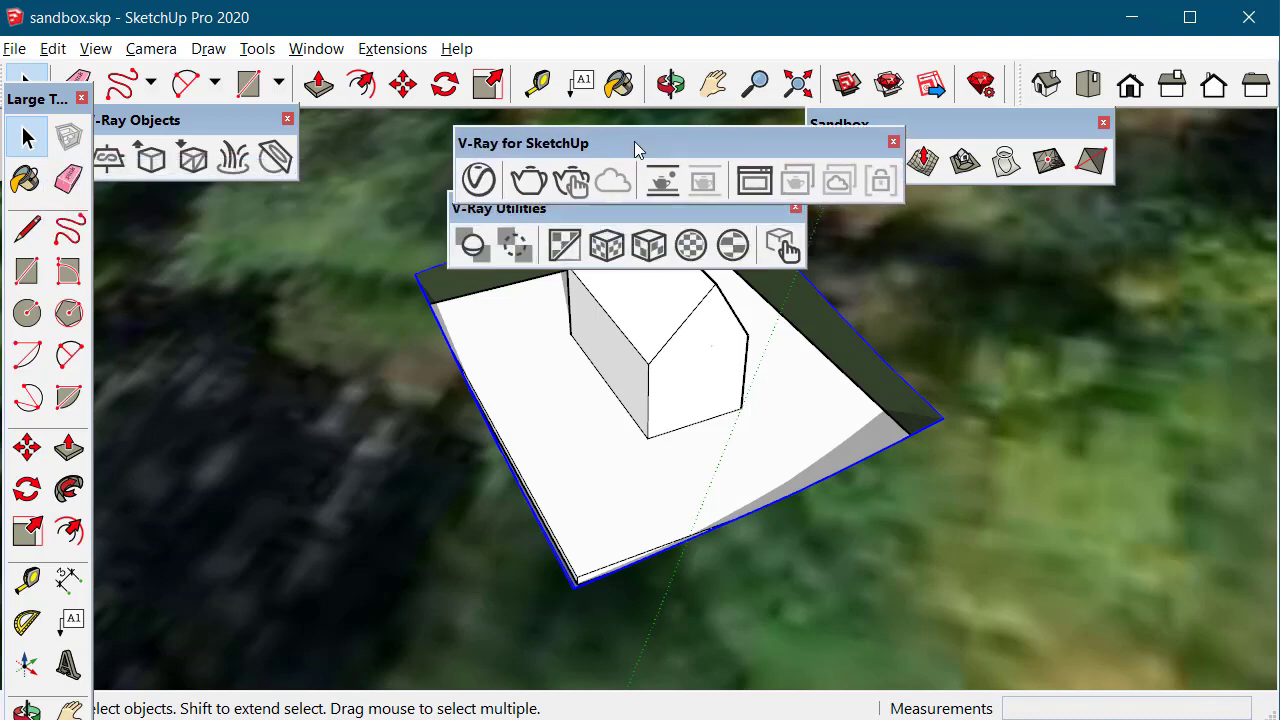
{"action": "left_click", "coordinate": [343, 408]}
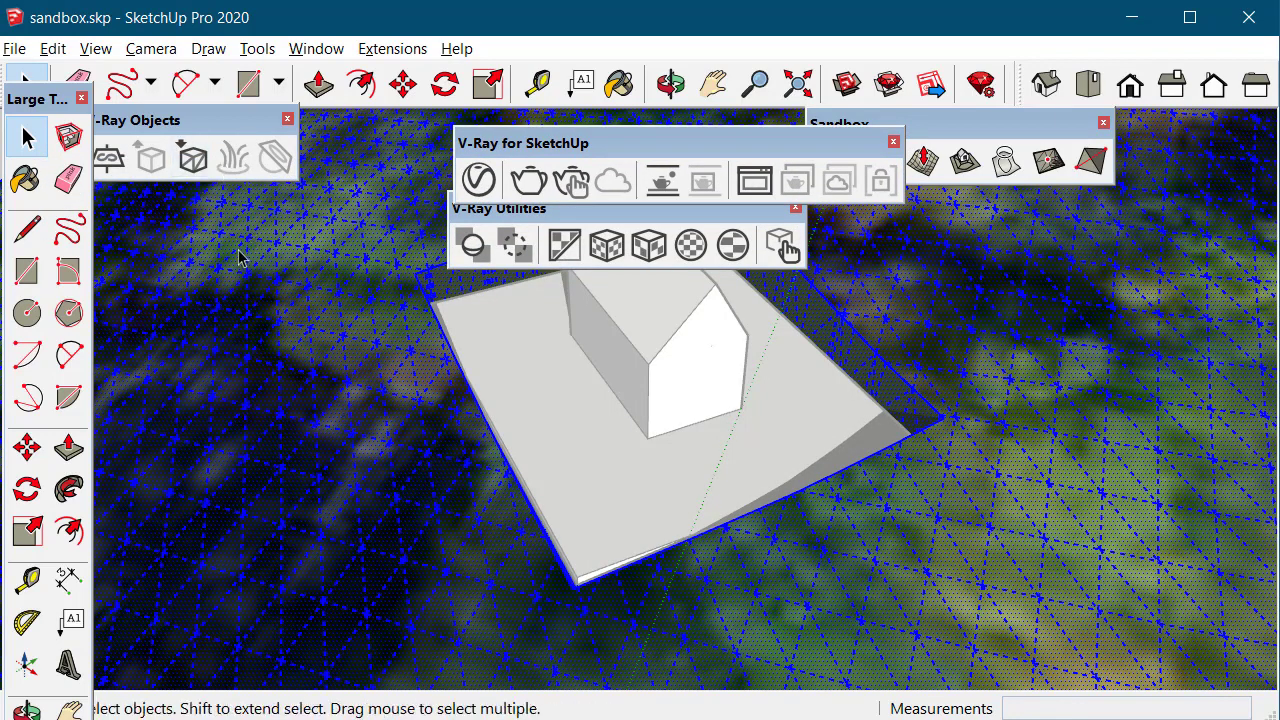
{"action": "left_click", "coordinate": [545, 398]}
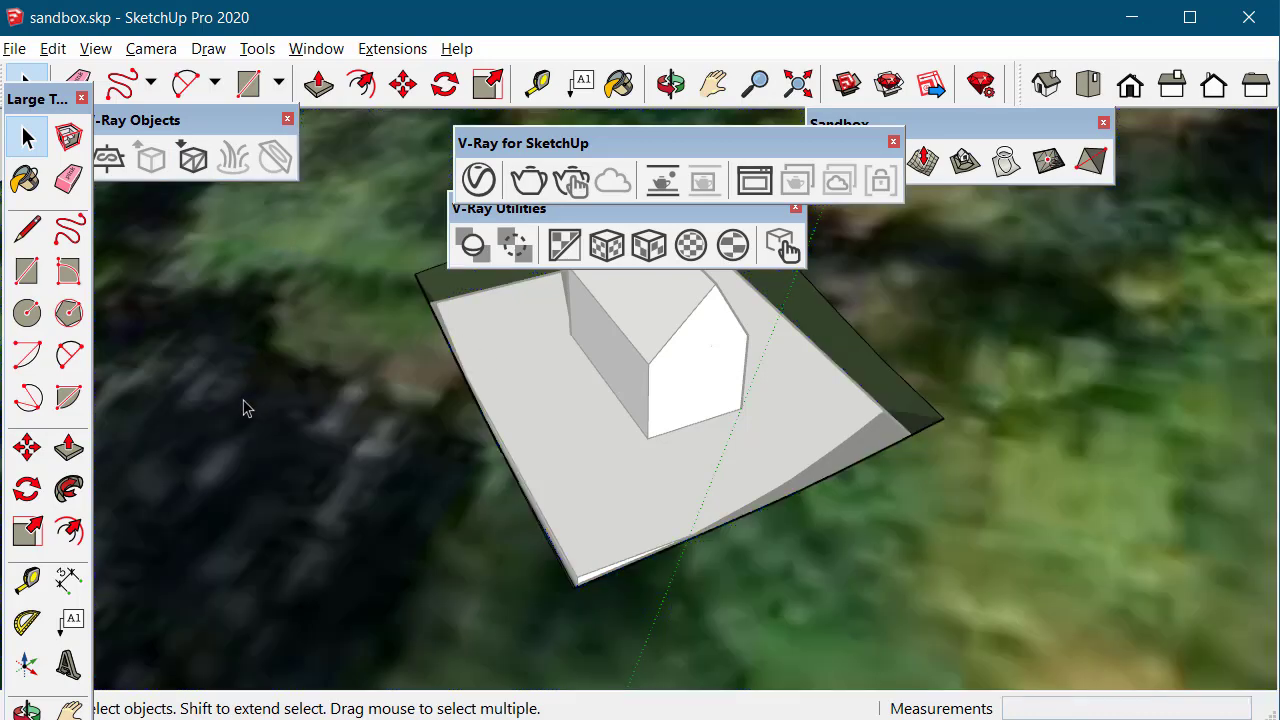
{"action": "scroll", "coordinate": [250, 405], "scroll_direction": "down", "scroll_amount": 5}
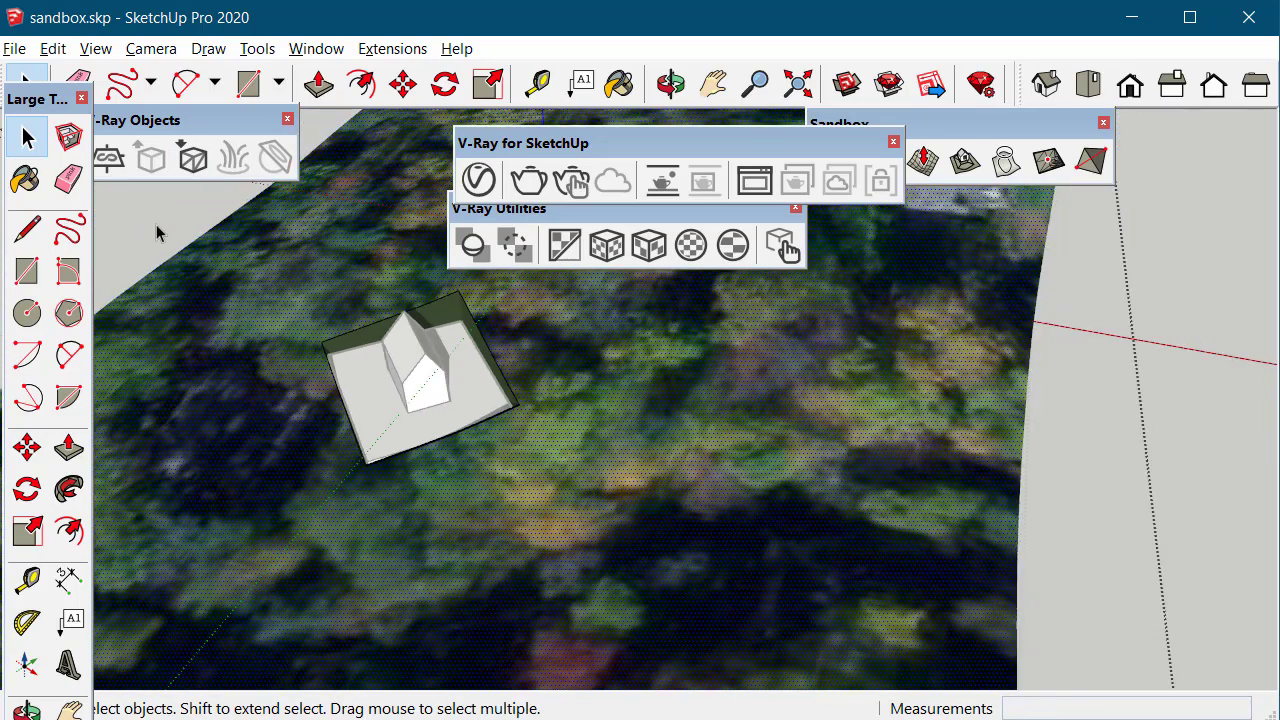
{"action": "left_click", "coordinate": [215, 291]}
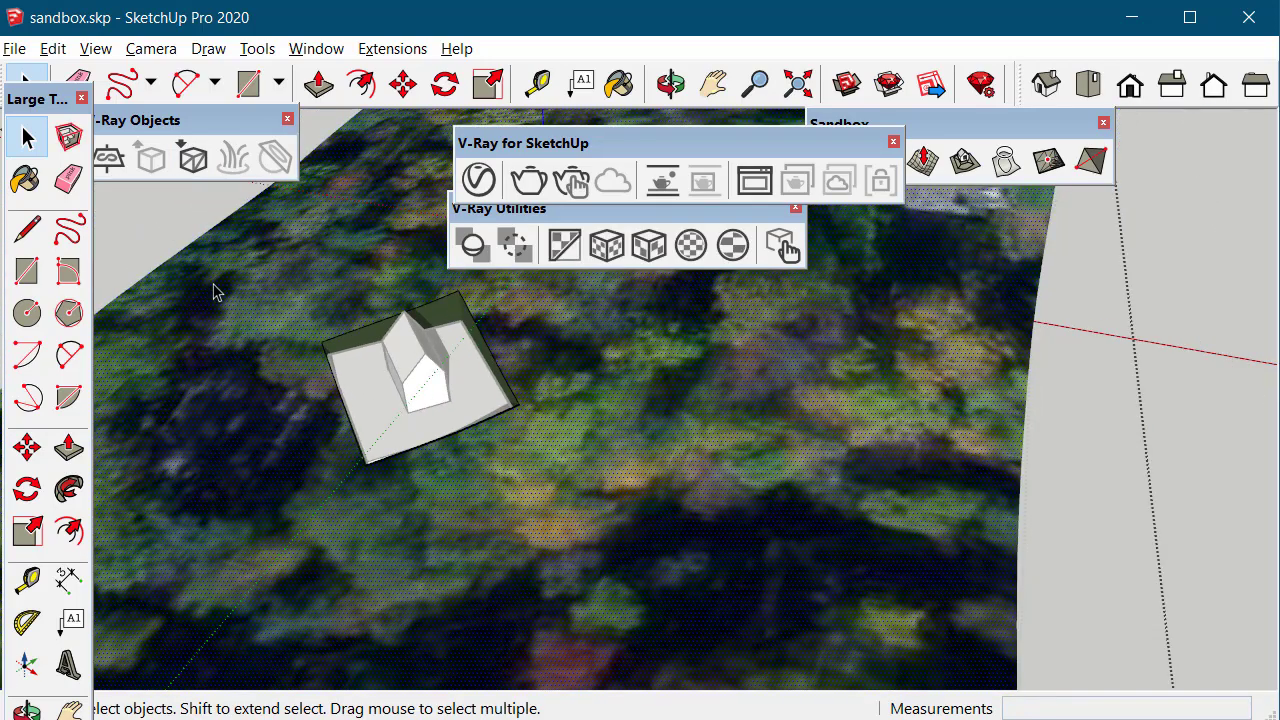
{"action": "left_click", "coordinate": [203, 215]}
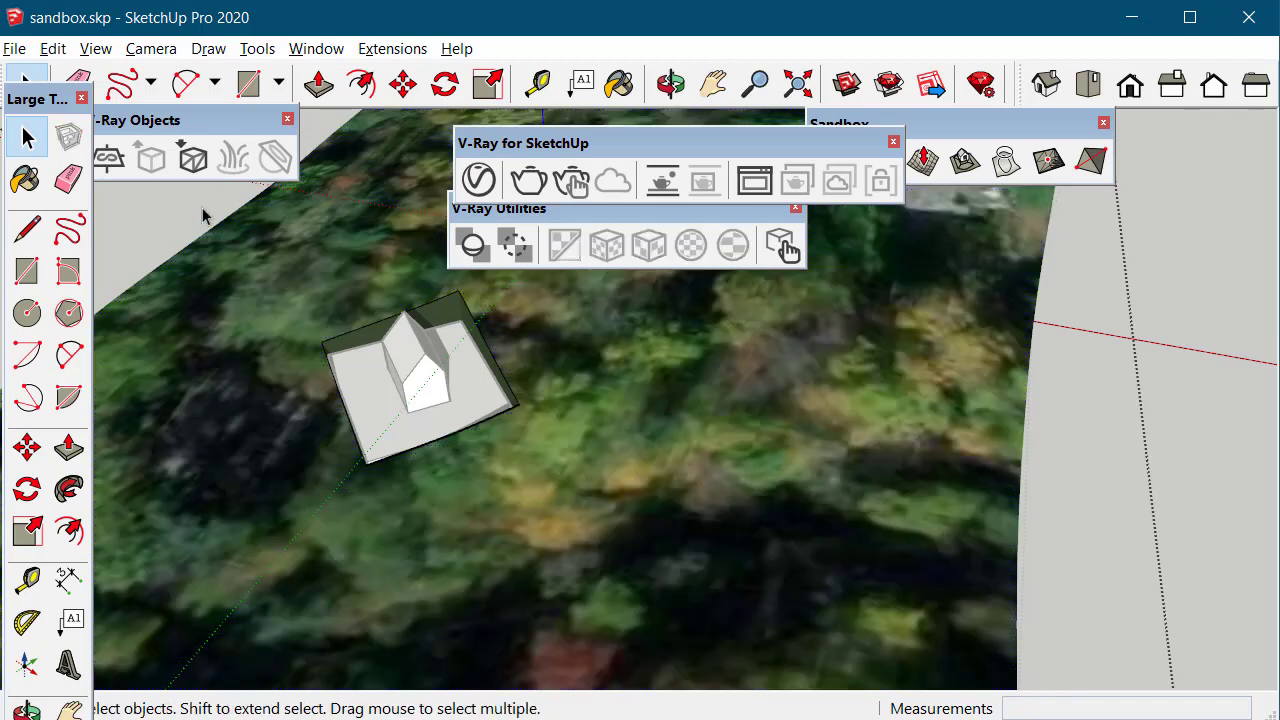
Step: Open the V-Ray Asset Editor and show the Render settings together with the expanded Render Parameters
{"action": "left_click", "coordinate": [410, 50]}
{"action": "mouse_move", "coordinate": [418, 80]}
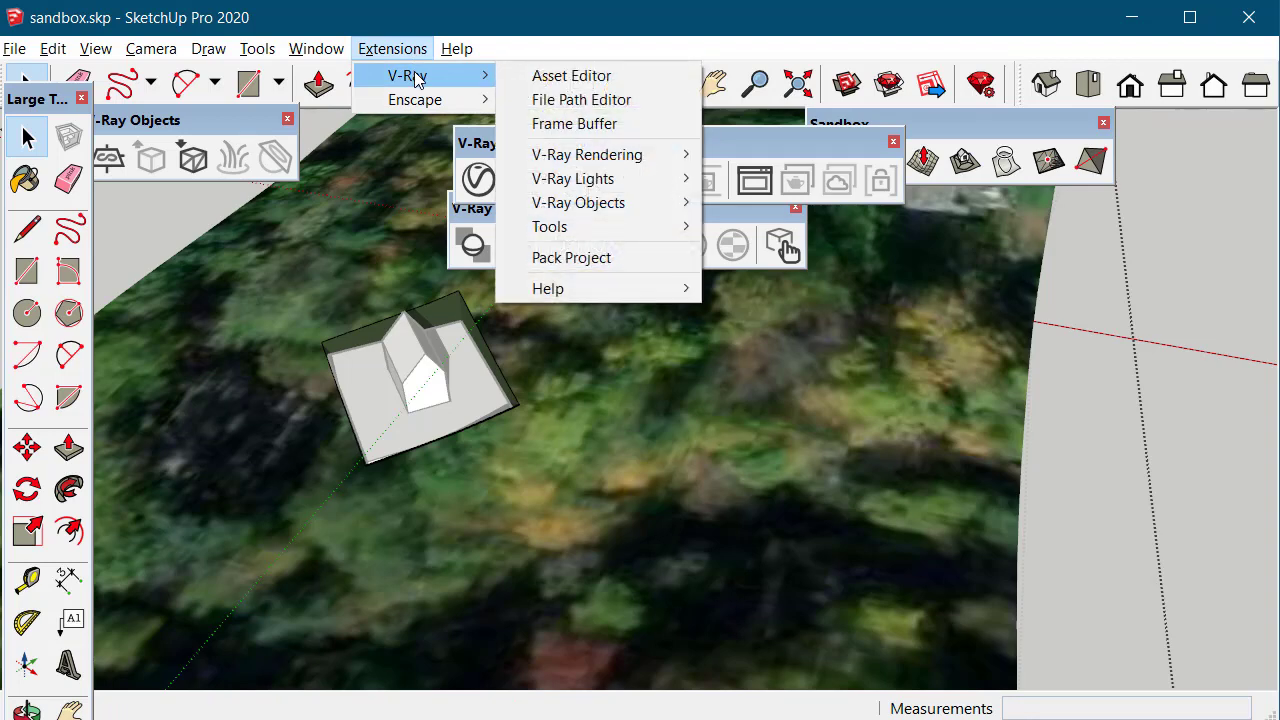
{"action": "left_click", "coordinate": [576, 85]}
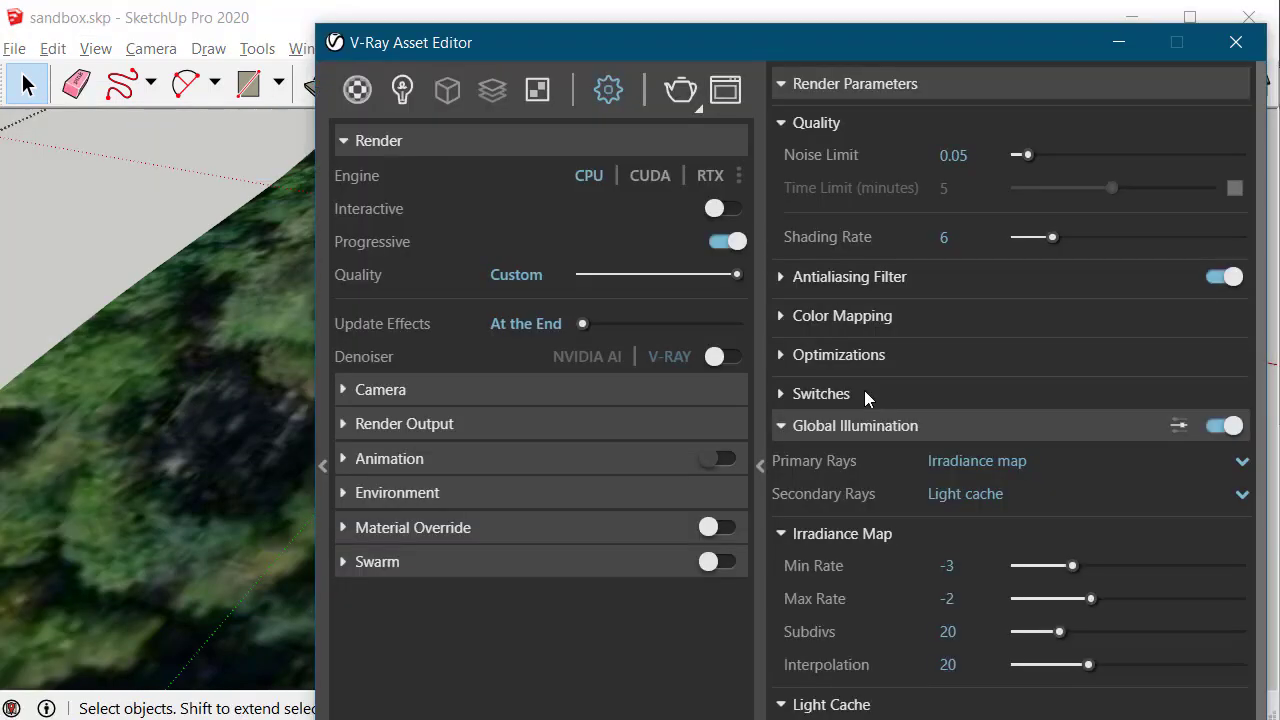
{"action": "left_click", "coordinate": [438, 142]}
{"action": "left_click", "coordinate": [765, 466]}
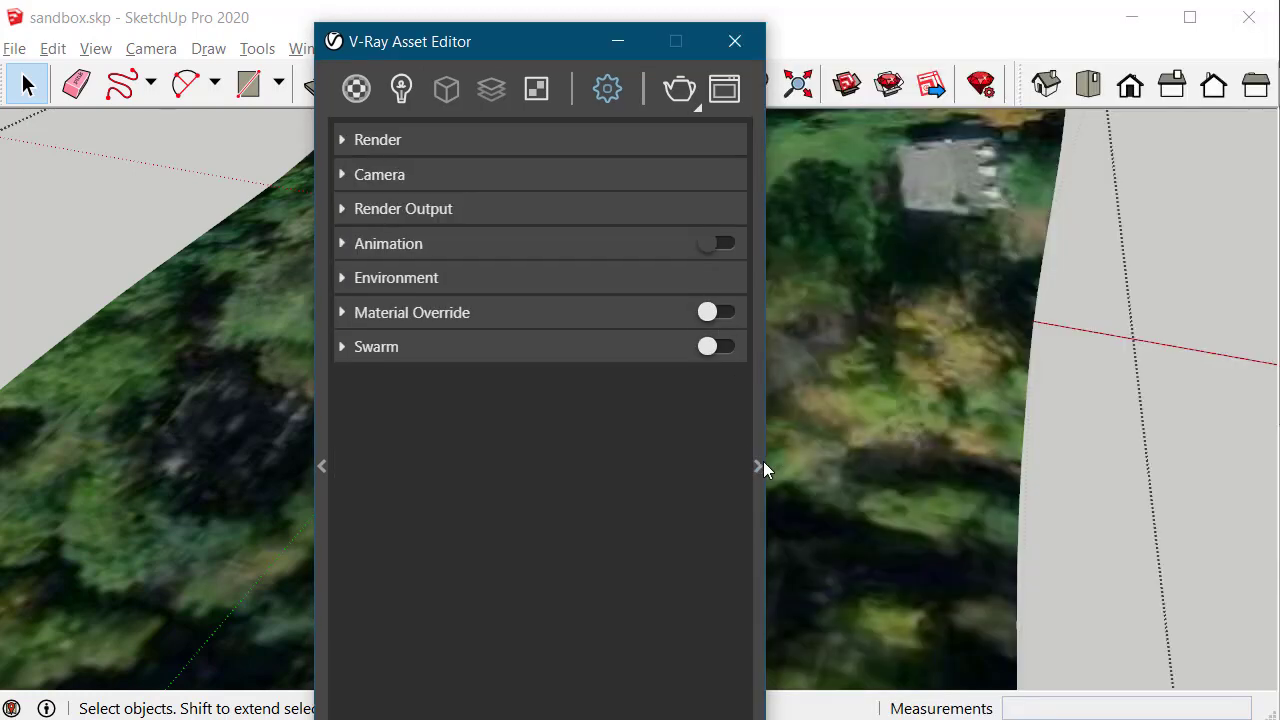
{"action": "left_click", "coordinate": [761, 466]}
{"action": "left_click", "coordinate": [405, 140]}
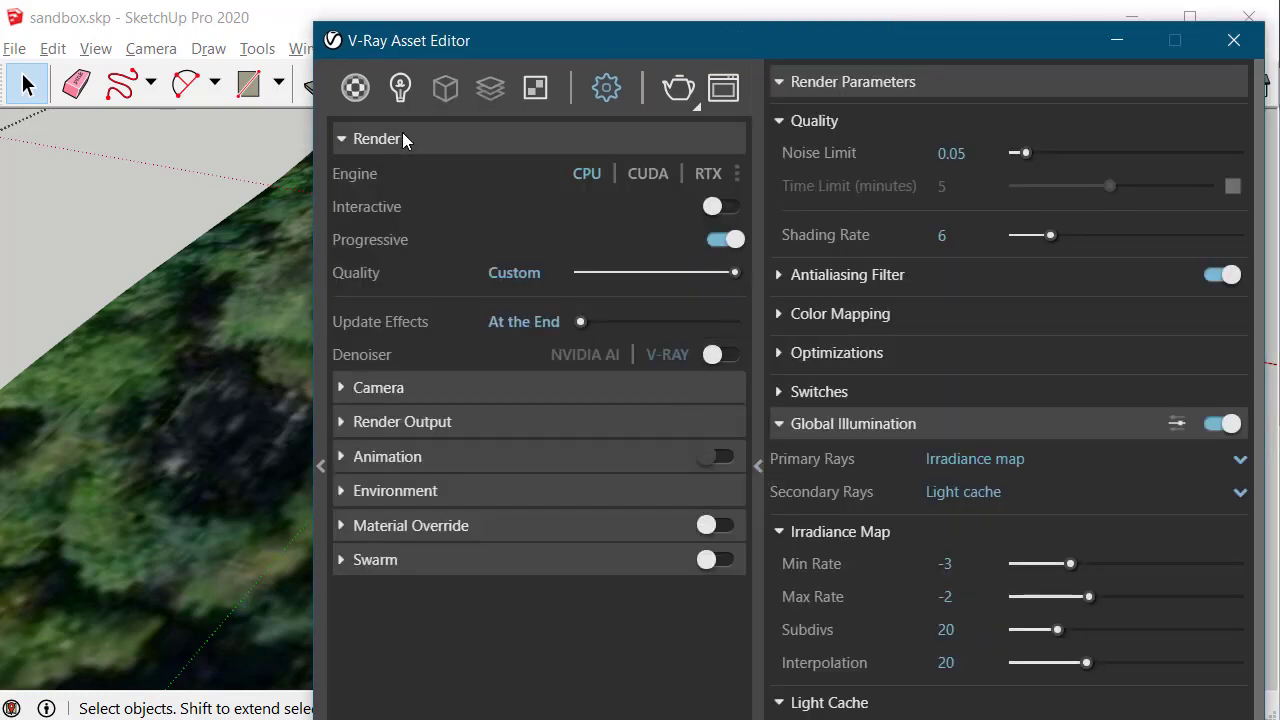
Step: Expand the Camera settings and set the render output's aspect ratio to Custom
{"action": "left_click", "coordinate": [428, 387]}
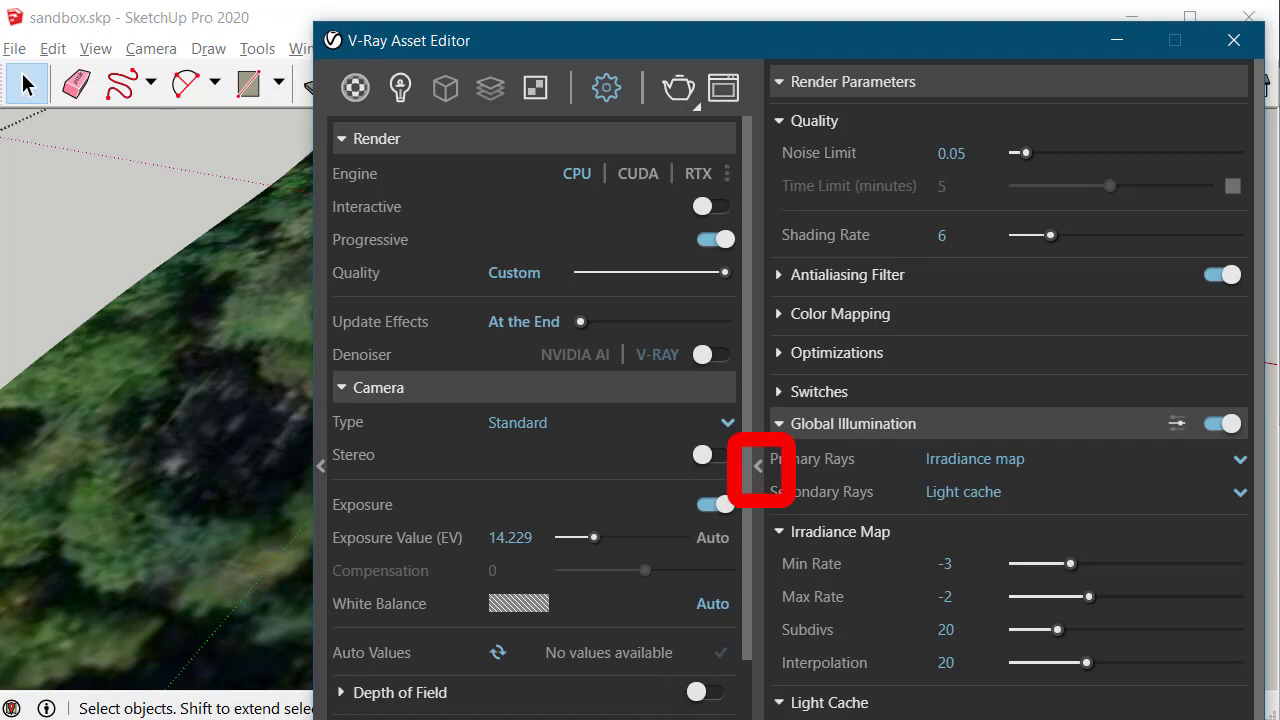
{"action": "scroll", "coordinate": [609, 570], "scroll_direction": "down", "scroll_amount": 3}
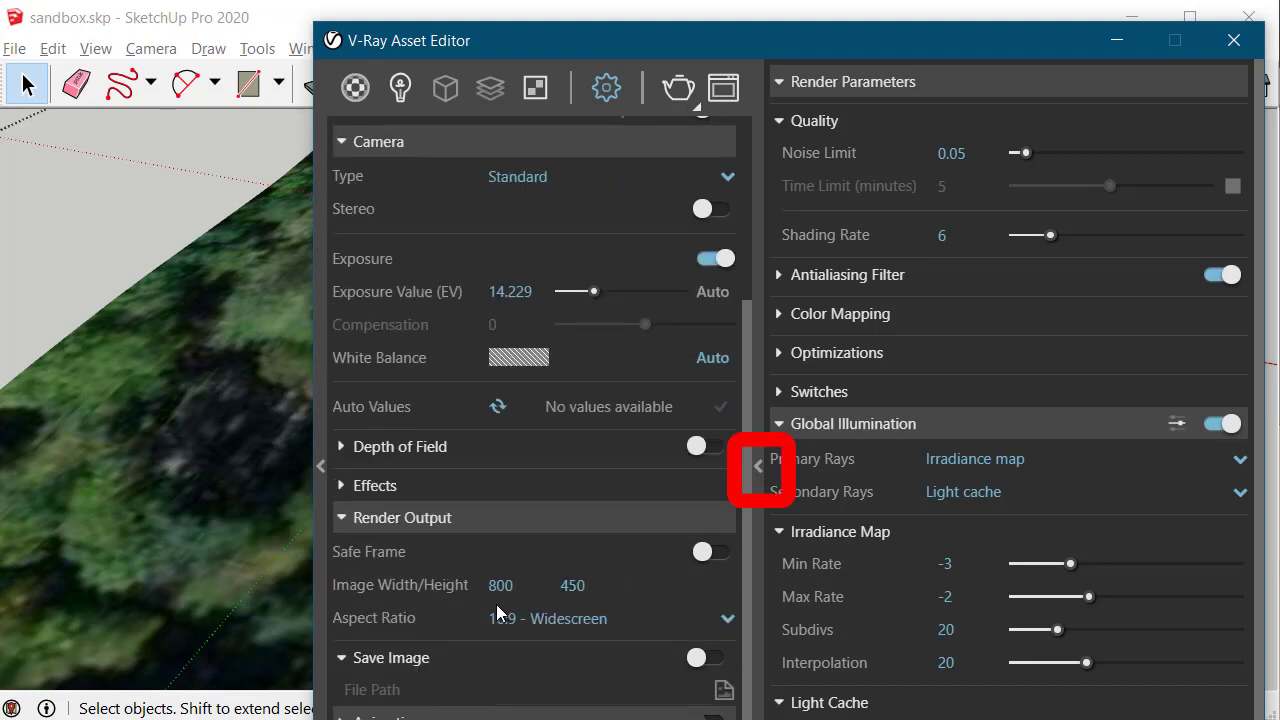
{"action": "left_click", "coordinate": [729, 620]}
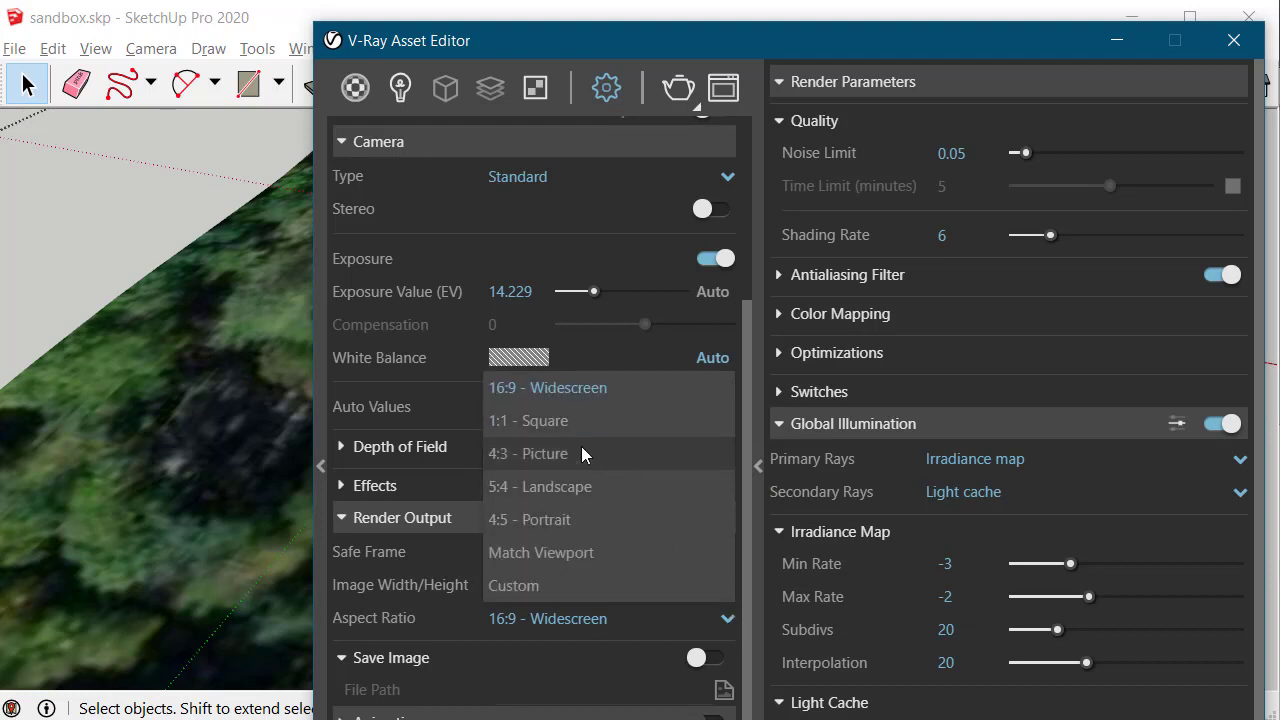
{"action": "left_click", "coordinate": [582, 582]}
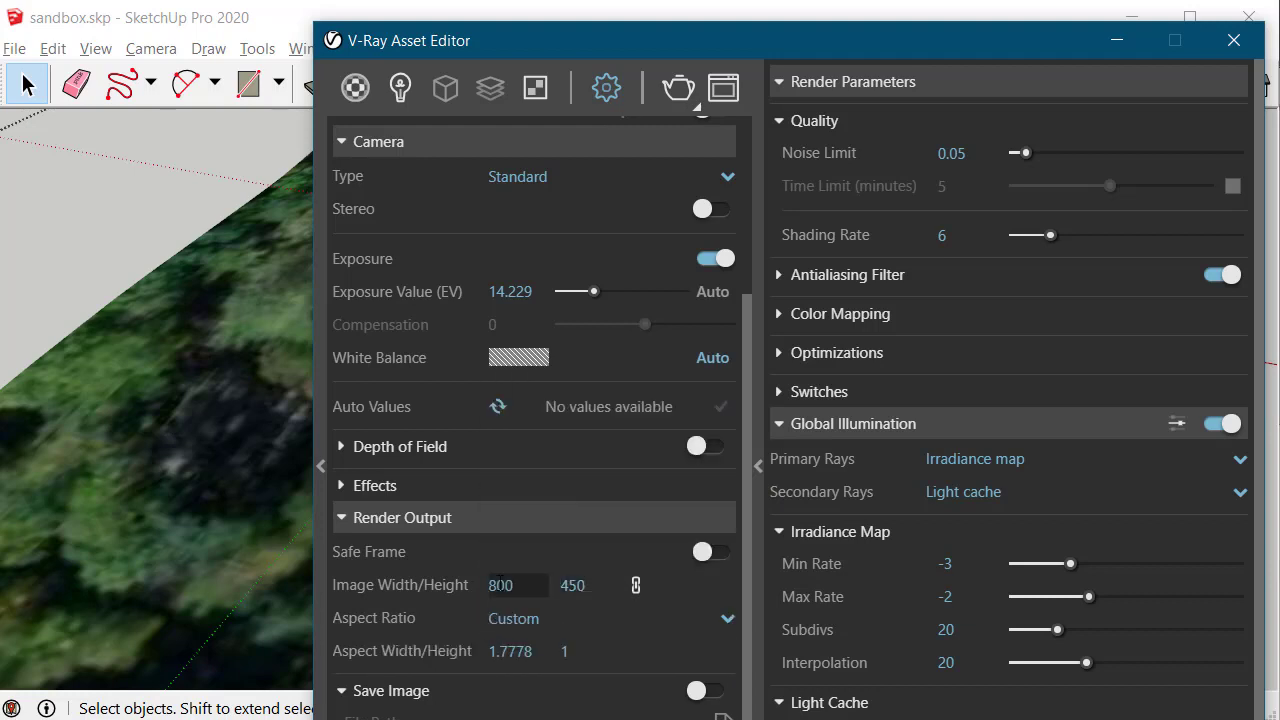
Step: Set the render output's image width to 2000 pixels
{"action": "left_click_drag", "start_coordinate": [500, 585], "coordinate": [472, 588]}
{"action": "type", "text": "2000"}
{"action": "key", "text": "Tab"}
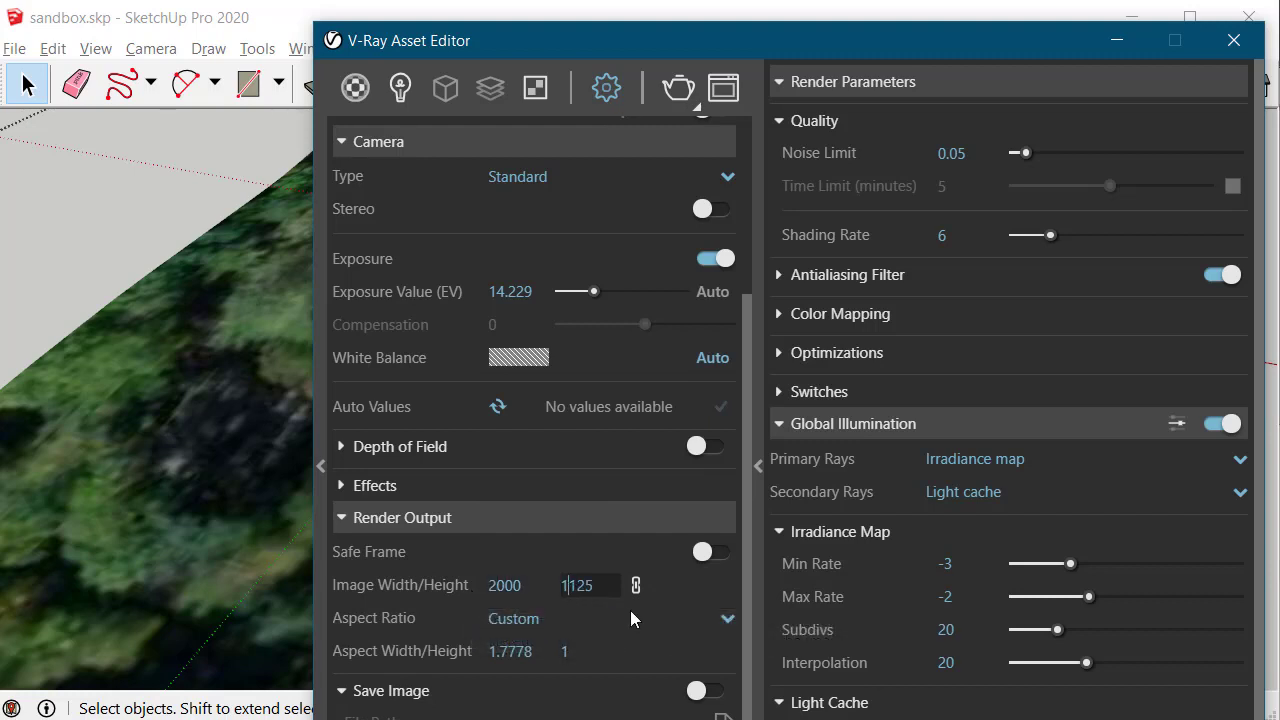
Step: Restore the render output's image width to 800 pixels and keep the Custom aspect ratio
{"action": "left_click_drag", "start_coordinate": [509, 586], "coordinate": [461, 602]}
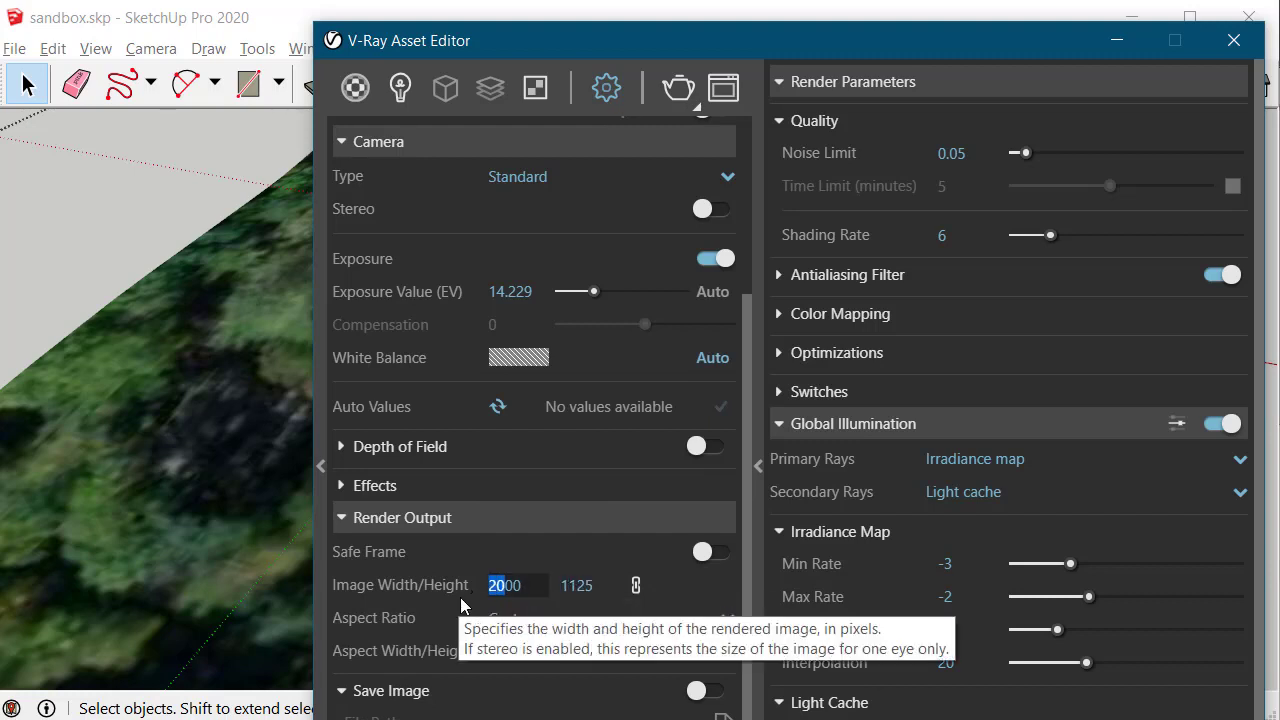
{"action": "type", "text": "8"}
{"action": "left_click", "coordinate": [674, 612]}
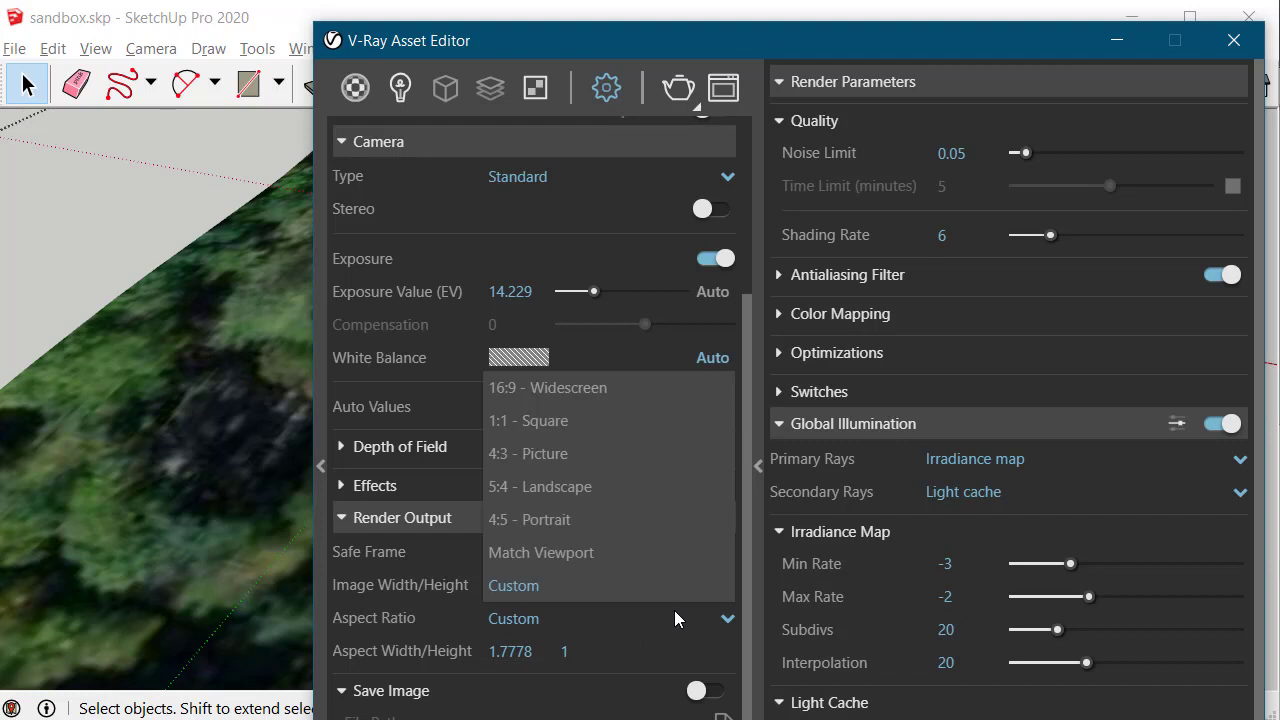
{"action": "left_click", "coordinate": [580, 315]}
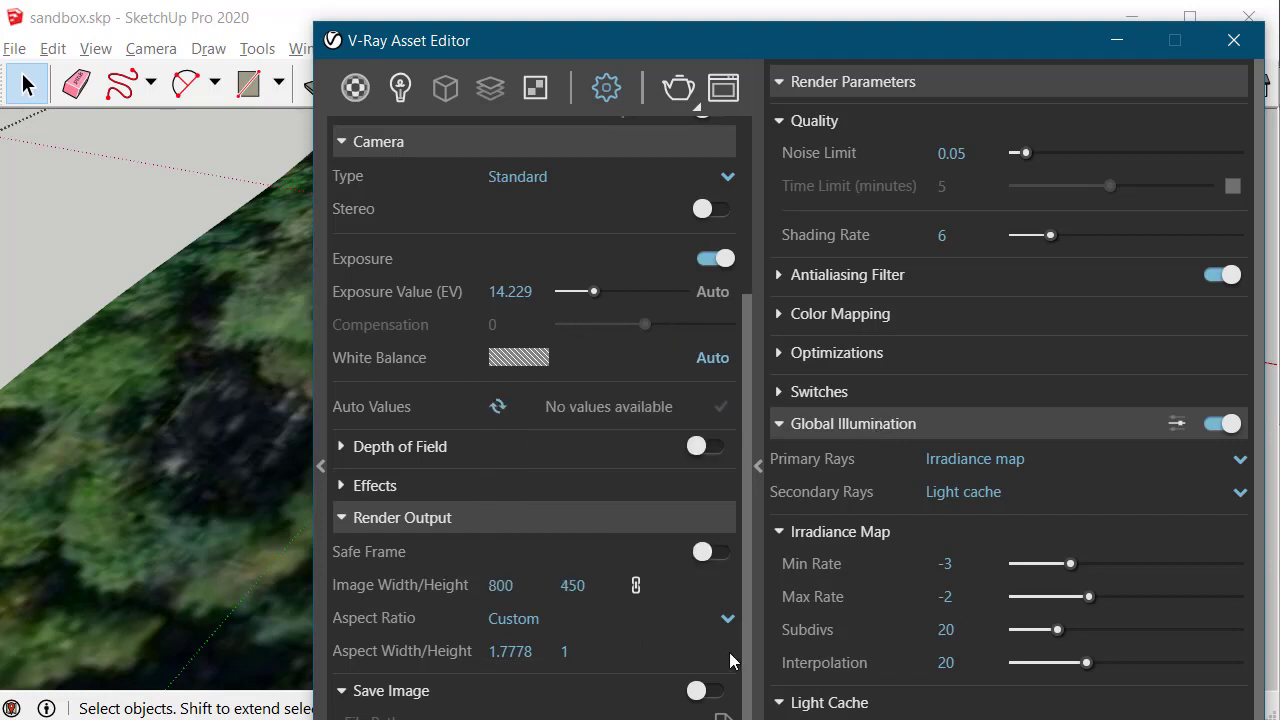
Step: Set the render environment's background color to a light blue of about R 0.463, G 0.703, B 0.823
{"action": "scroll", "coordinate": [616, 688], "scroll_direction": "down", "scroll_amount": 3}
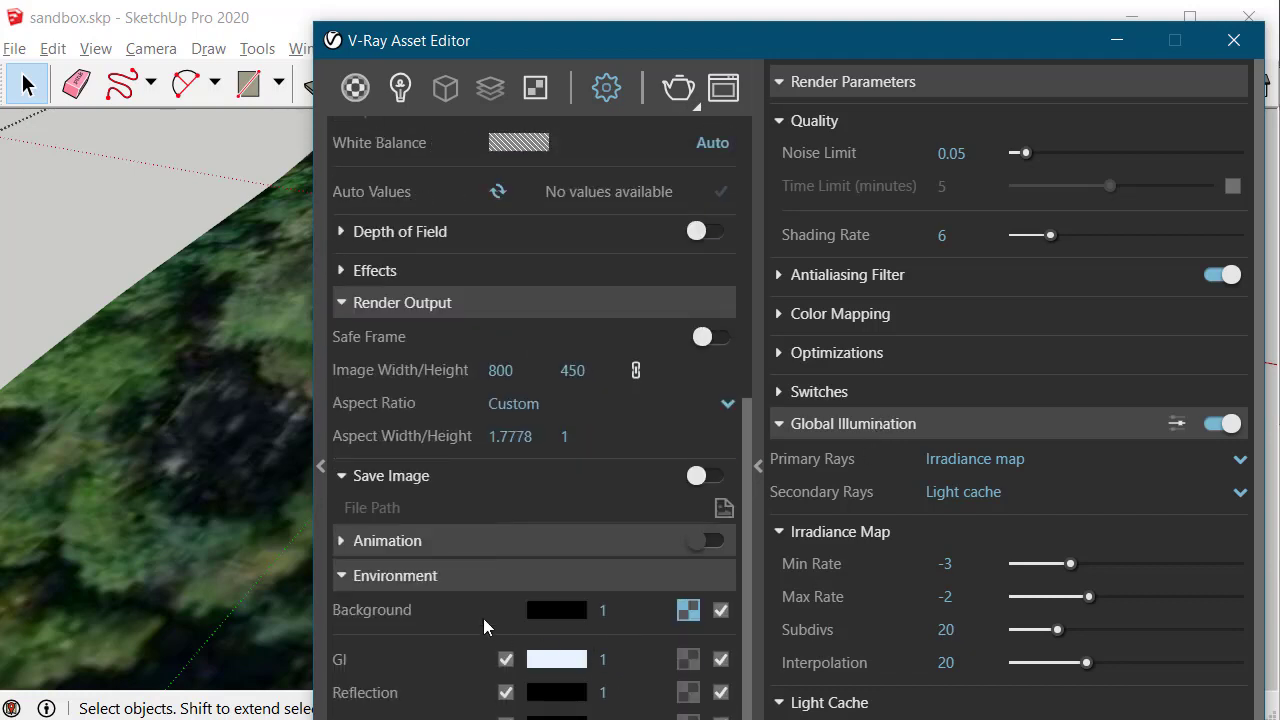
{"action": "left_click", "coordinate": [534, 611]}
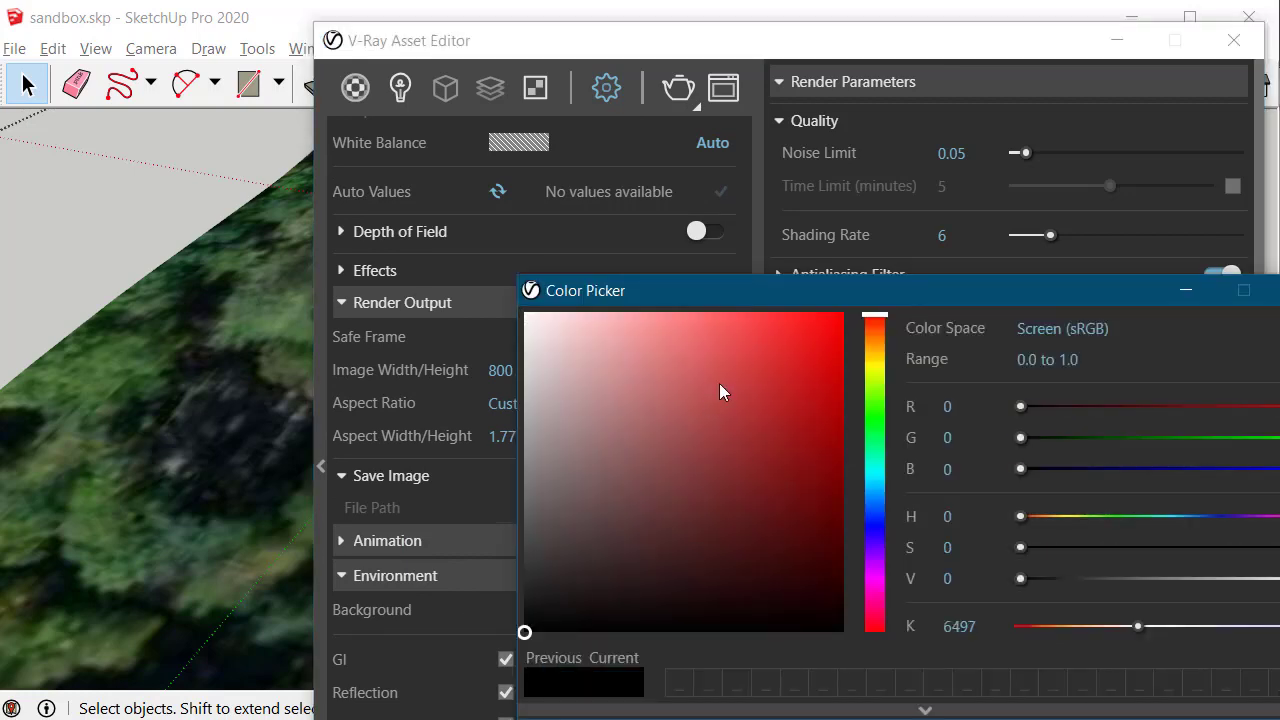
{"action": "left_click", "coordinate": [871, 493]}
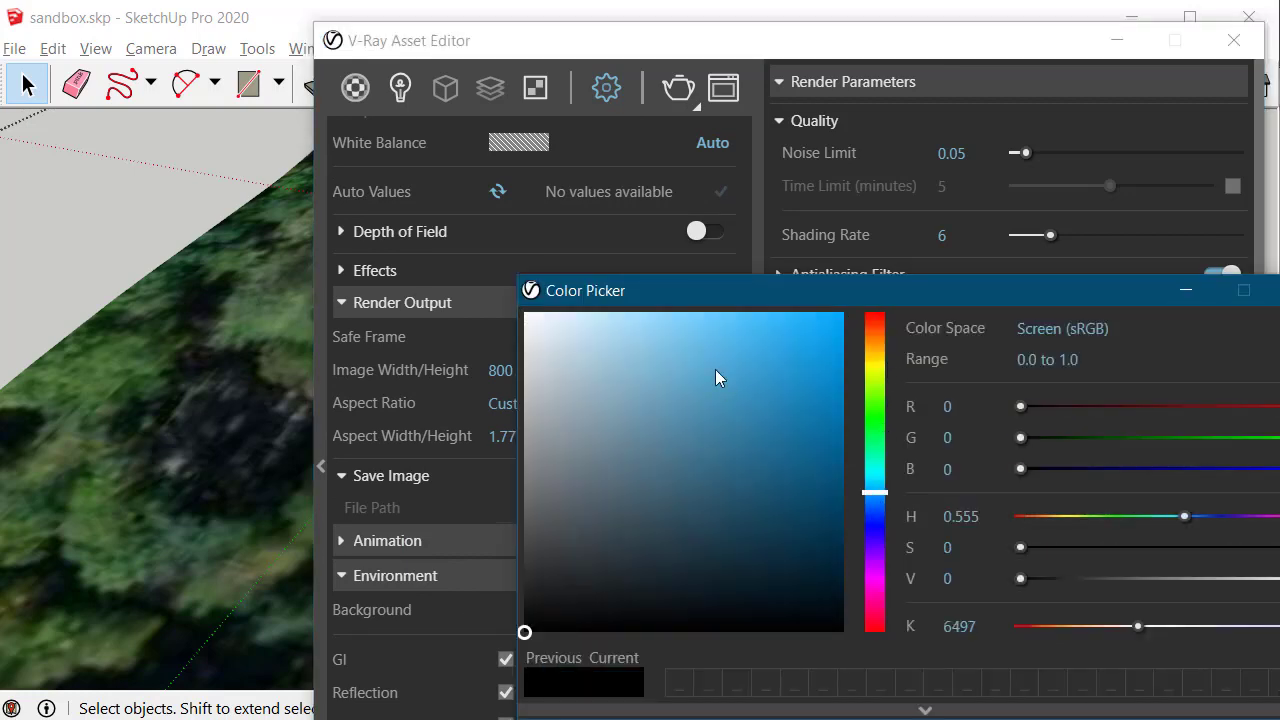
{"action": "left_click", "coordinate": [707, 317]}
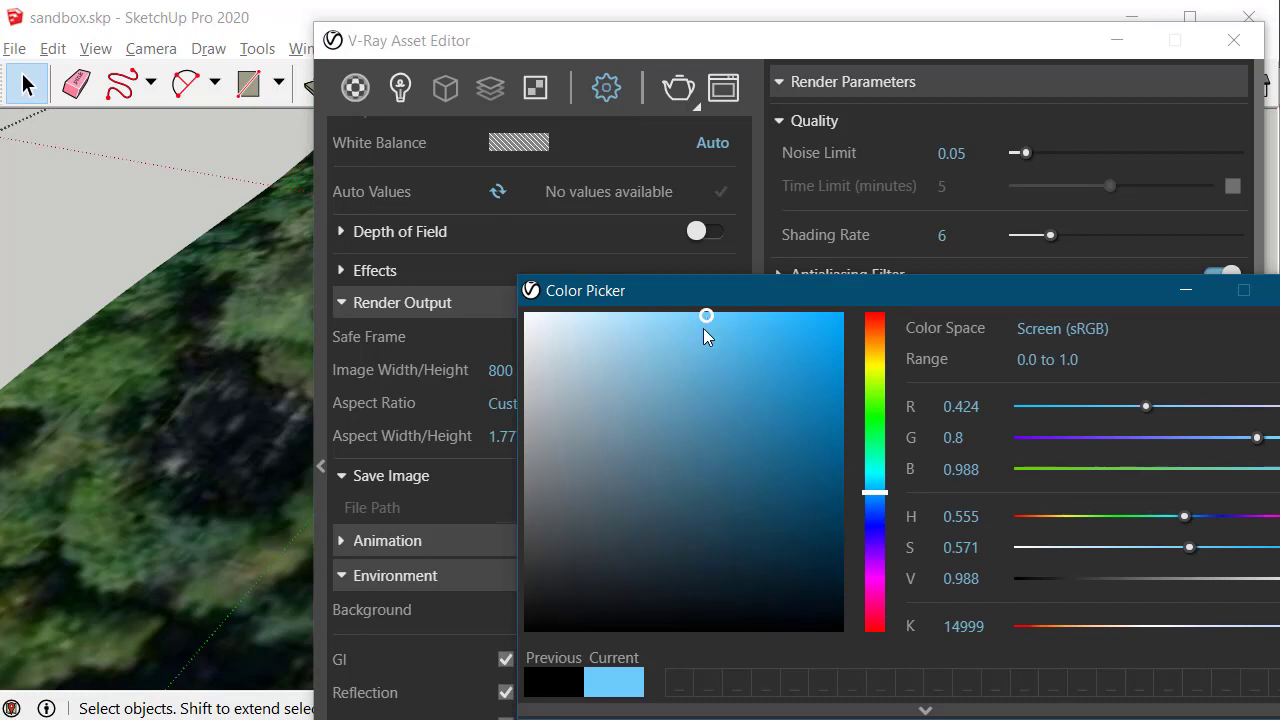
{"action": "left_click_drag", "start_coordinate": [704, 329], "coordinate": [665, 368]}
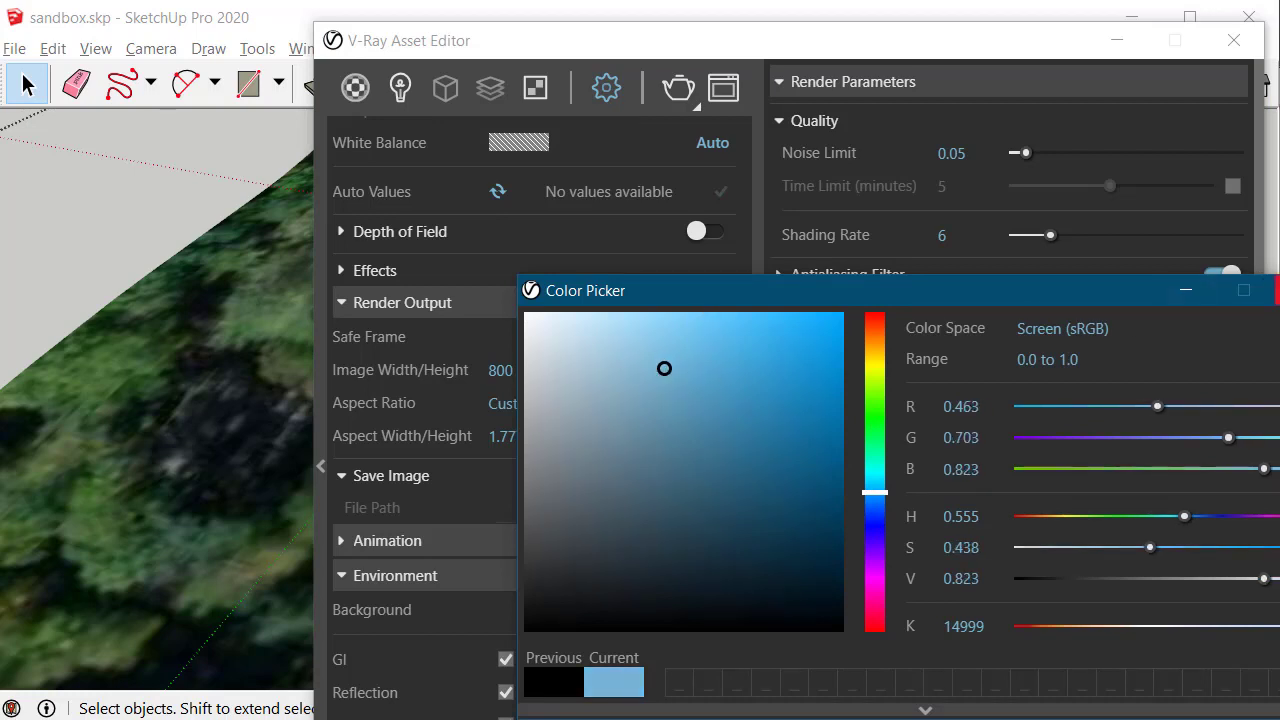
{"action": "left_click", "coordinate": [1277, 290]}
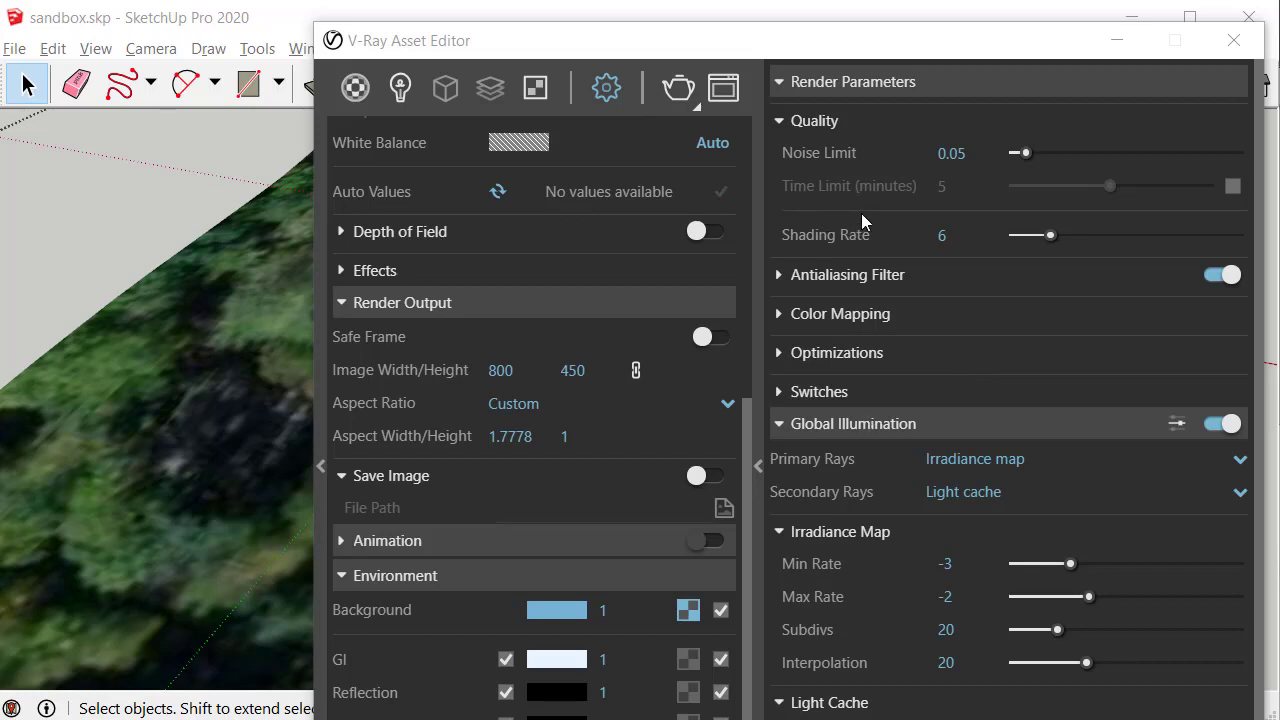
Step: Raise the noise limit slightly in the render quality parameters
{"action": "left_click", "coordinate": [928, 148]}
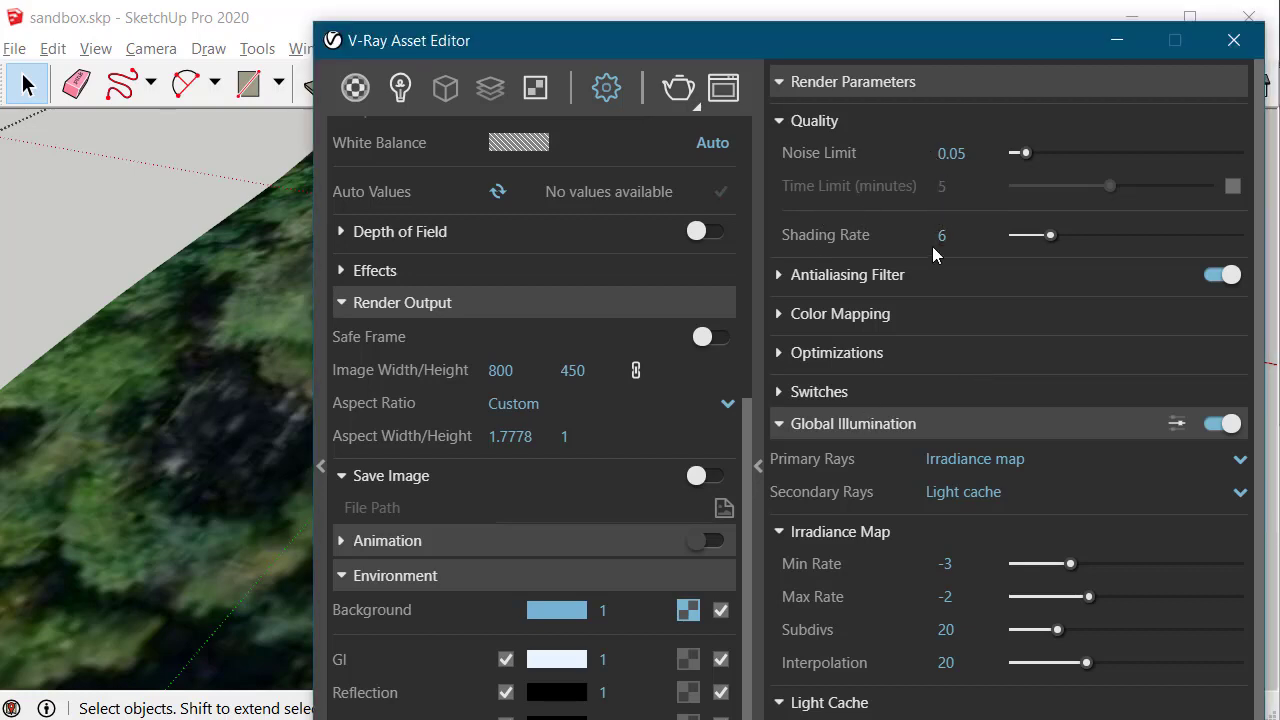
{"action": "mouse_move", "coordinate": [1026, 155]}
{"action": "left_mouse_down"}
{"action": "mouse_move", "coordinate": [1008, 152]}
{"action": "mouse_move", "coordinate": [1108, 150]}
{"action": "mouse_move", "coordinate": [1039, 156]}
{"action": "left_mouse_up"}
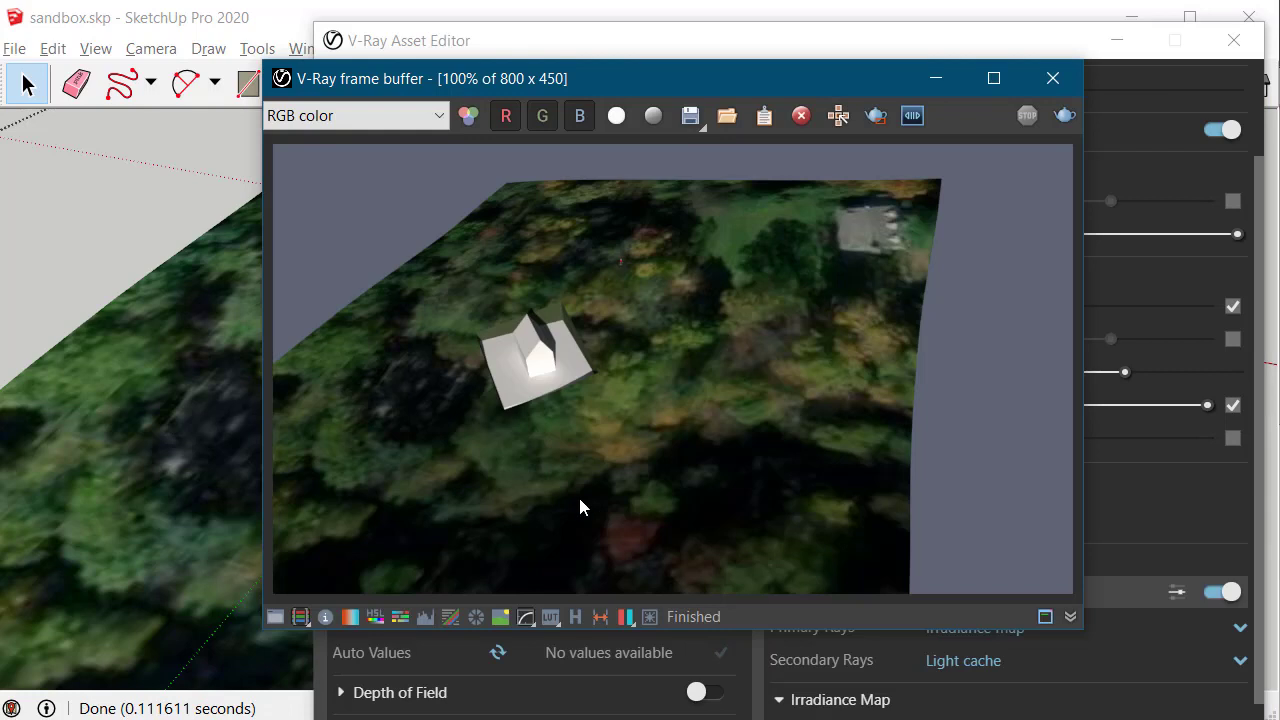
Step: Inspect the house in the finished render at 200%, and clear the frame buffer and Asset Editor from the model view
{"action": "scroll", "coordinate": [578, 494], "scroll_direction": "up", "scroll_amount": 1}
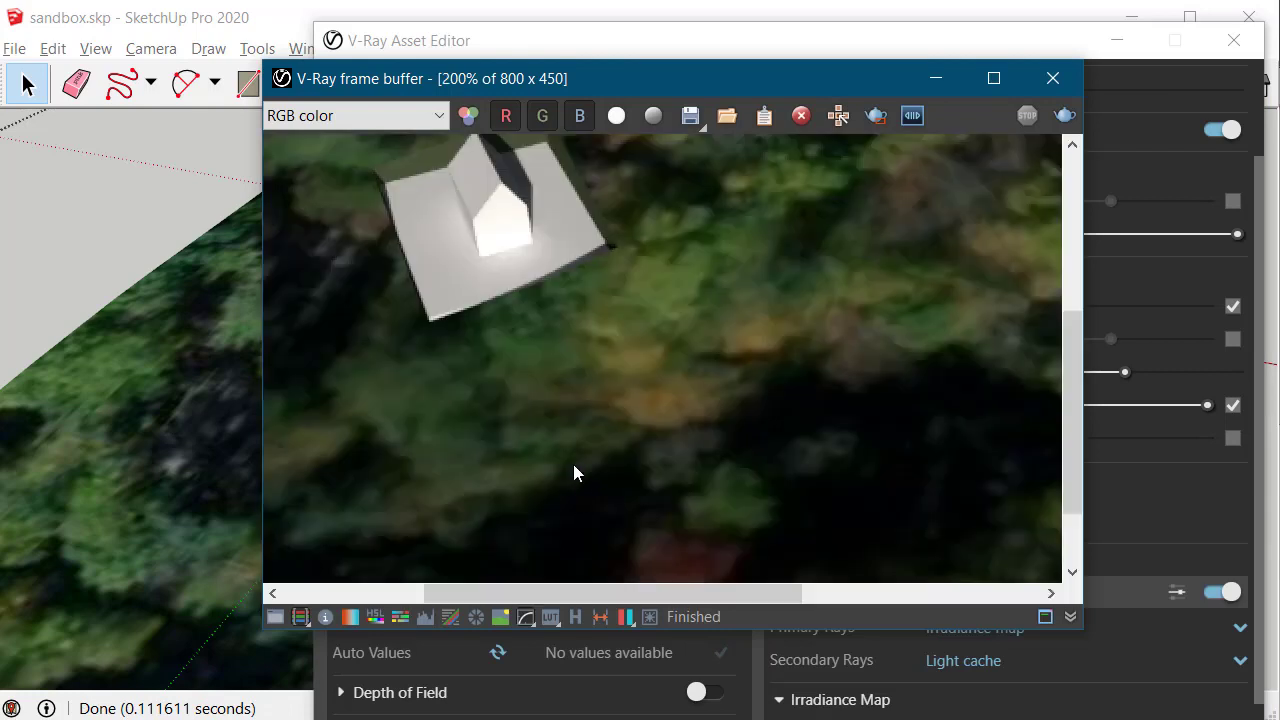
{"action": "middle_click_drag", "start_coordinate": [554, 423], "coordinate": [823, 534]}
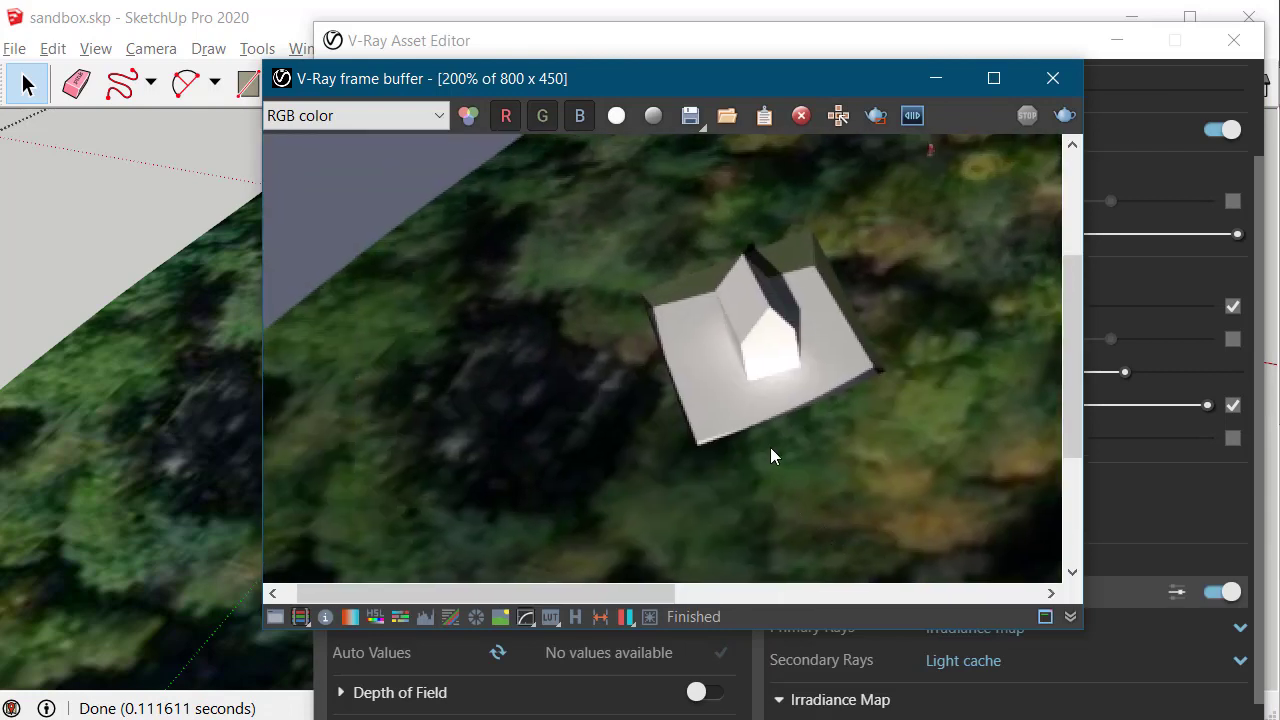
{"action": "left_click", "coordinate": [228, 480]}
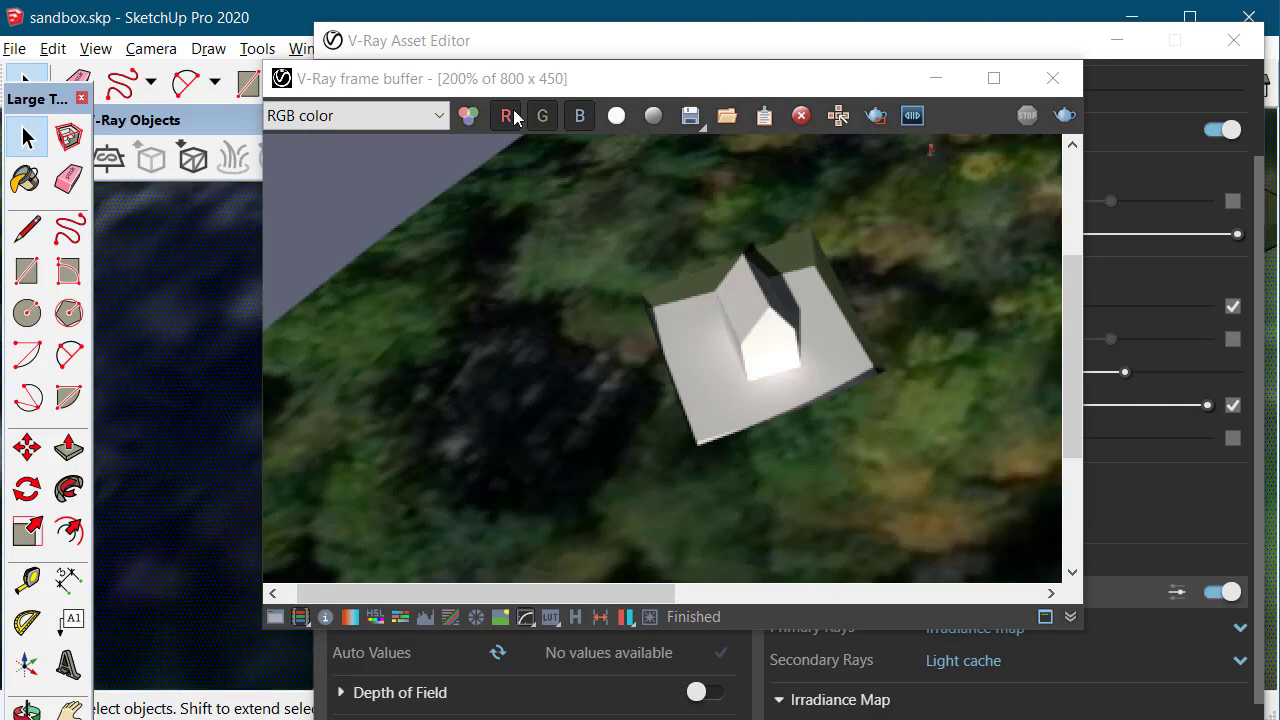
{"action": "left_click_drag", "start_coordinate": [568, 78], "coordinate": [1279, 141]}
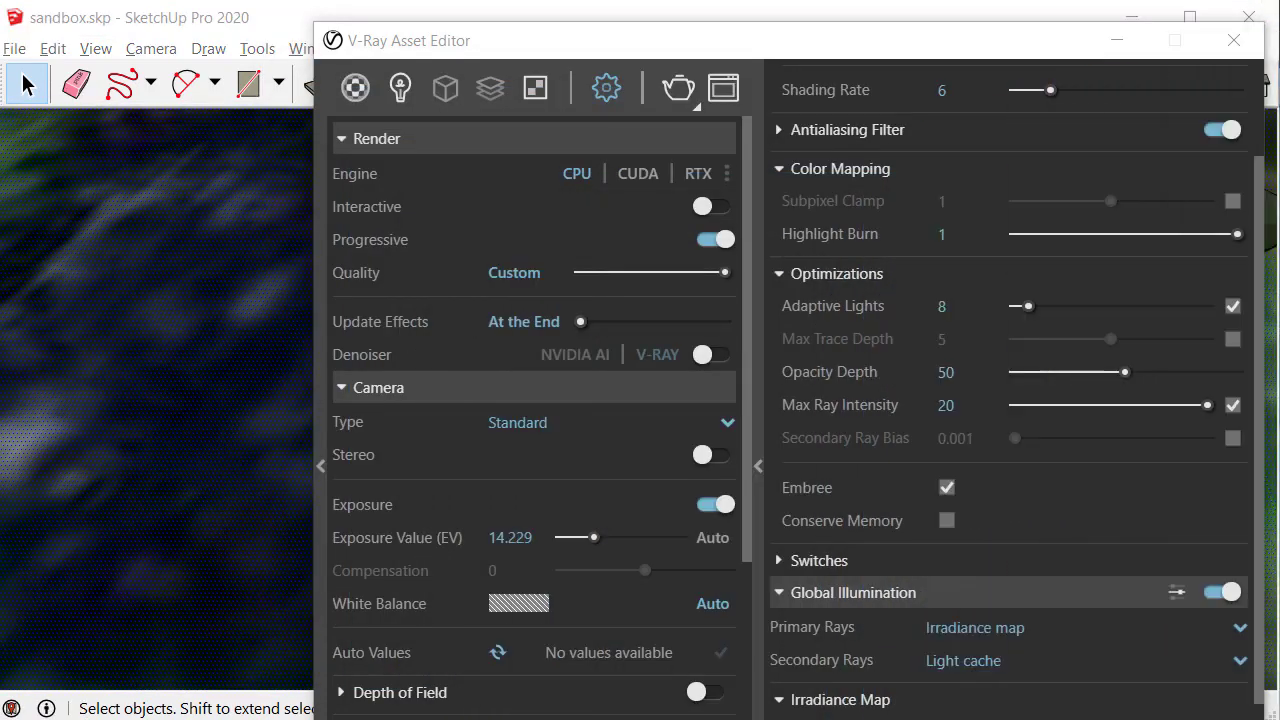
{"action": "left_click", "coordinate": [1118, 42]}
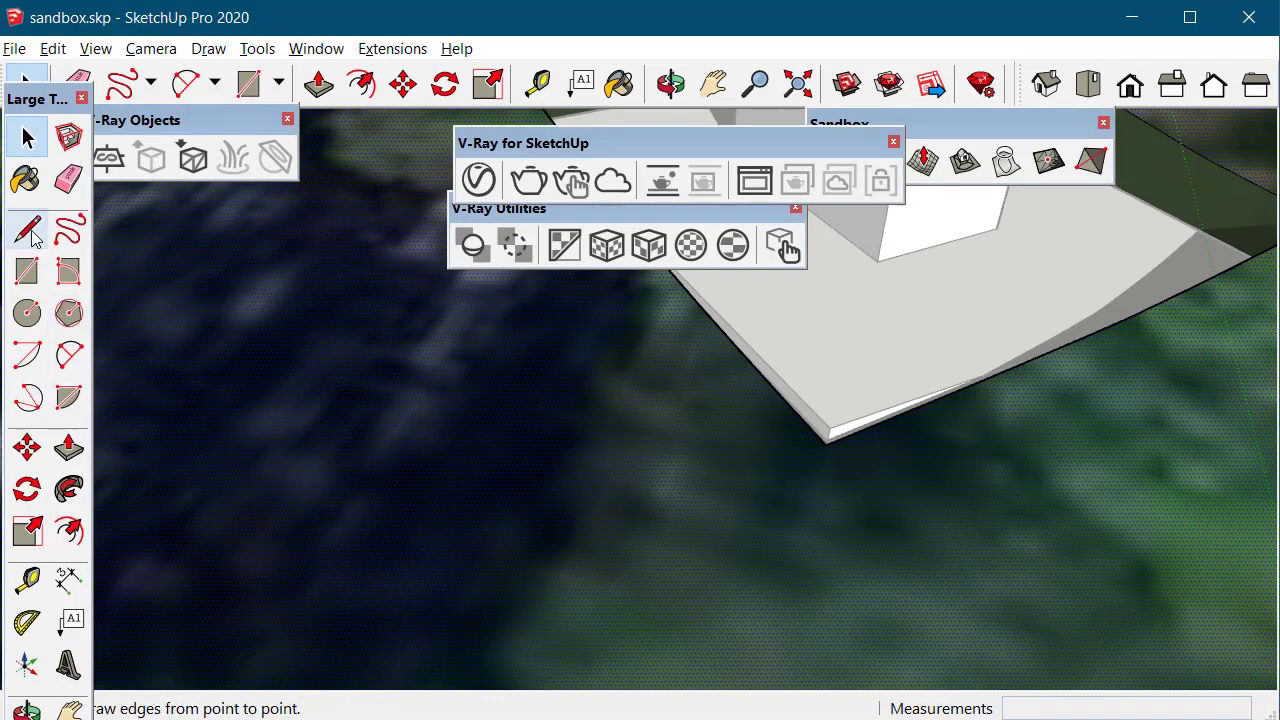
Step: Paint the terrain with Grass Dark Green from the Landscaping, Fencing and Vegetation materials
{"action": "left_click", "coordinate": [26, 178]}
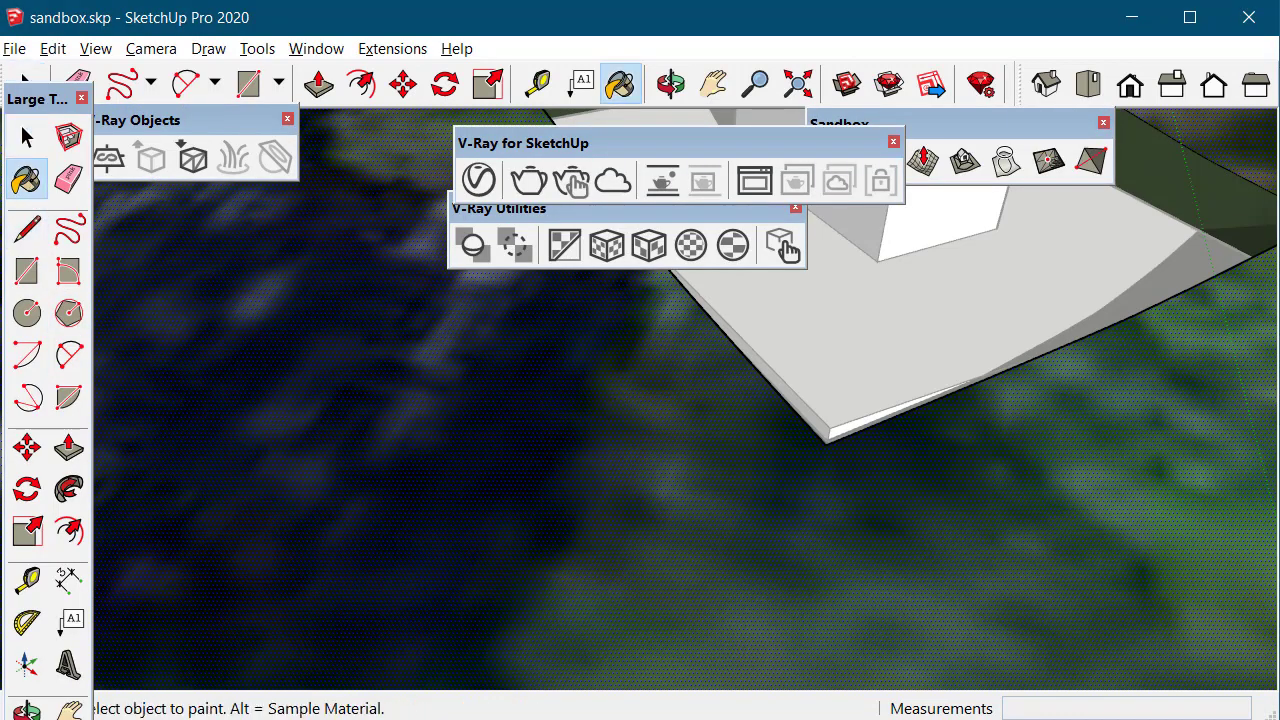
{"action": "left_click", "coordinate": [1123, 323]}
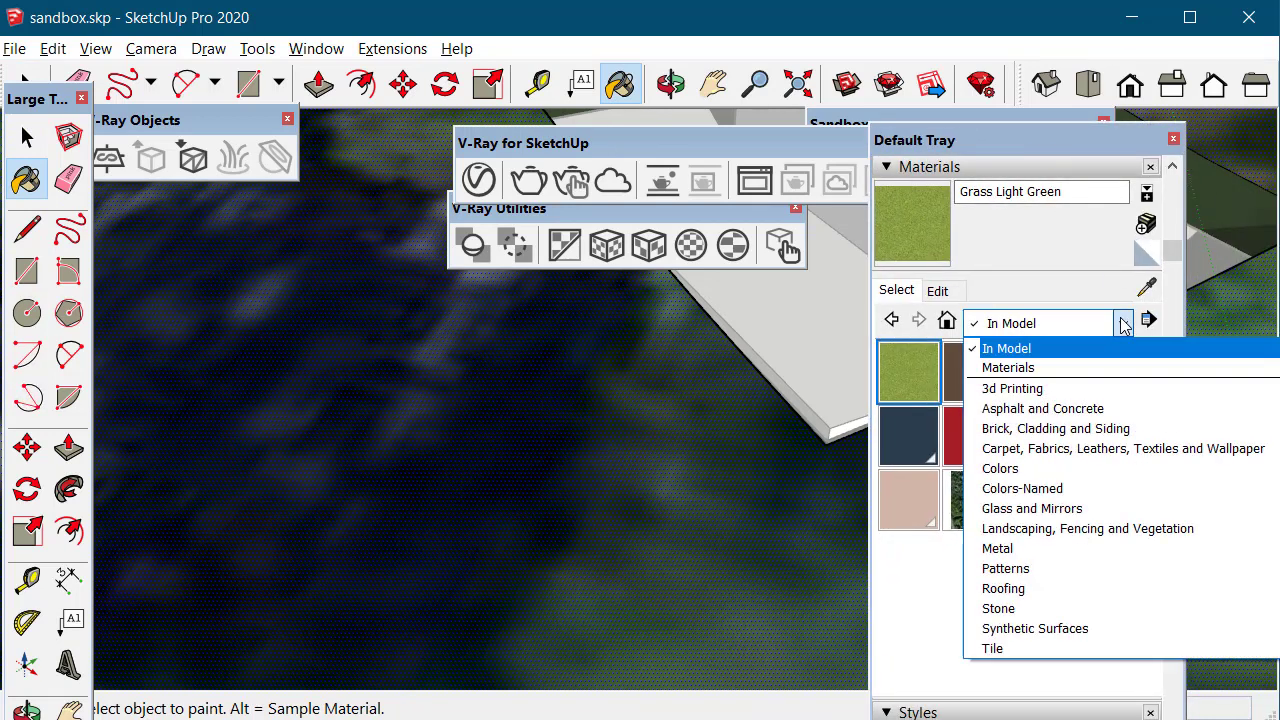
{"action": "left_click", "coordinate": [1078, 529]}
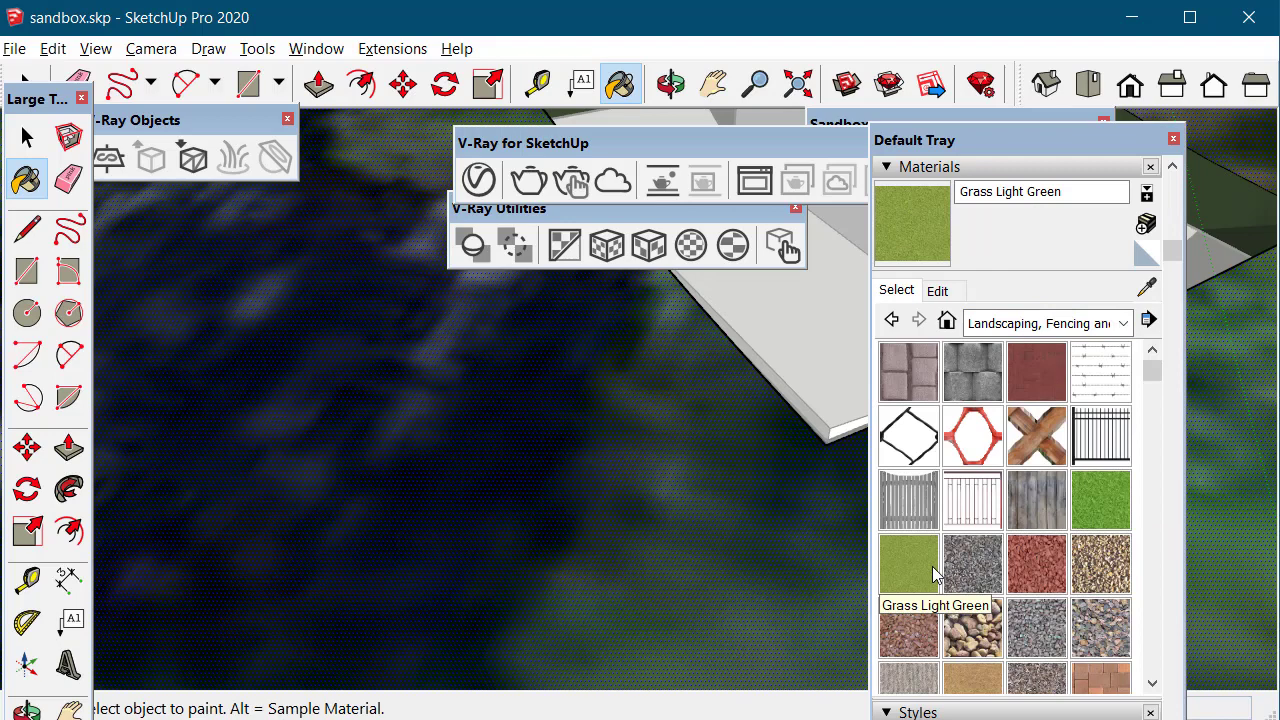
{"action": "left_click", "coordinate": [1098, 512]}
{"action": "left_click", "coordinate": [669, 516]}
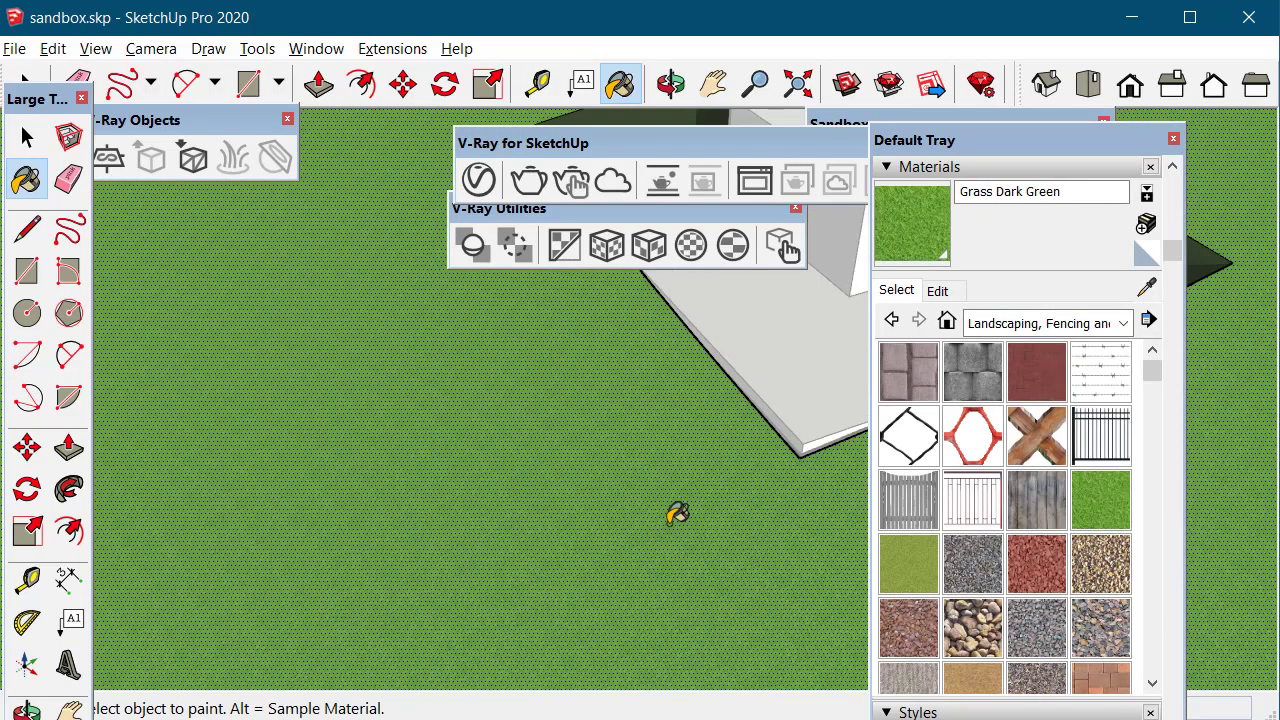
Step: Set the Grass Dark Green material's texture width to 4'
{"action": "scroll", "coordinate": [660, 530], "scroll_direction": "up", "scroll_amount": 5}
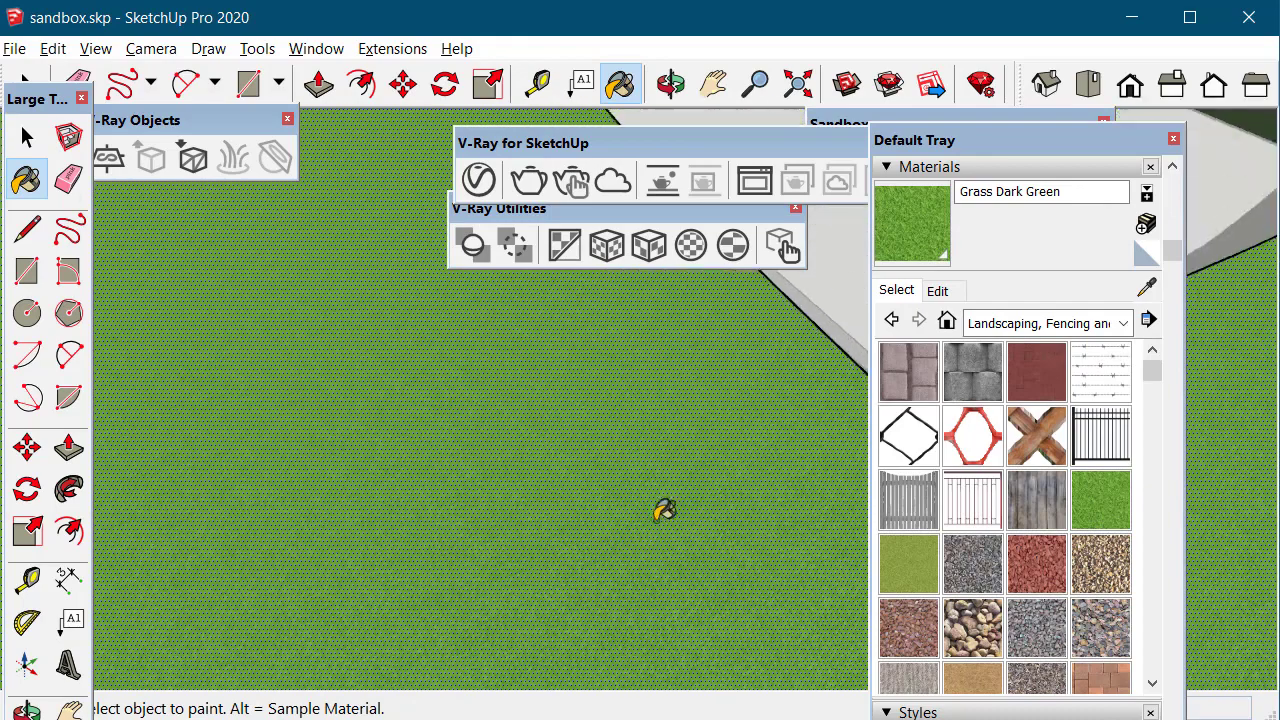
{"action": "scroll", "coordinate": [692, 502], "scroll_direction": "down", "scroll_amount": 3}
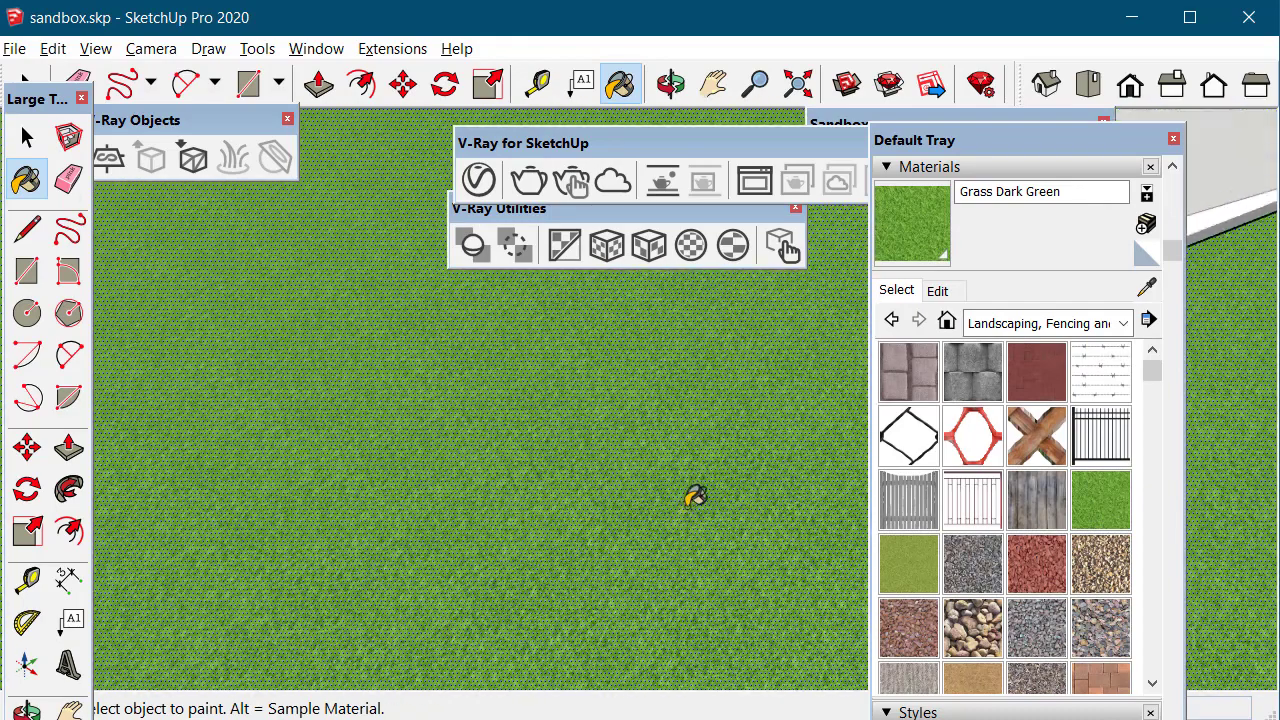
{"action": "left_click", "coordinate": [937, 292]}
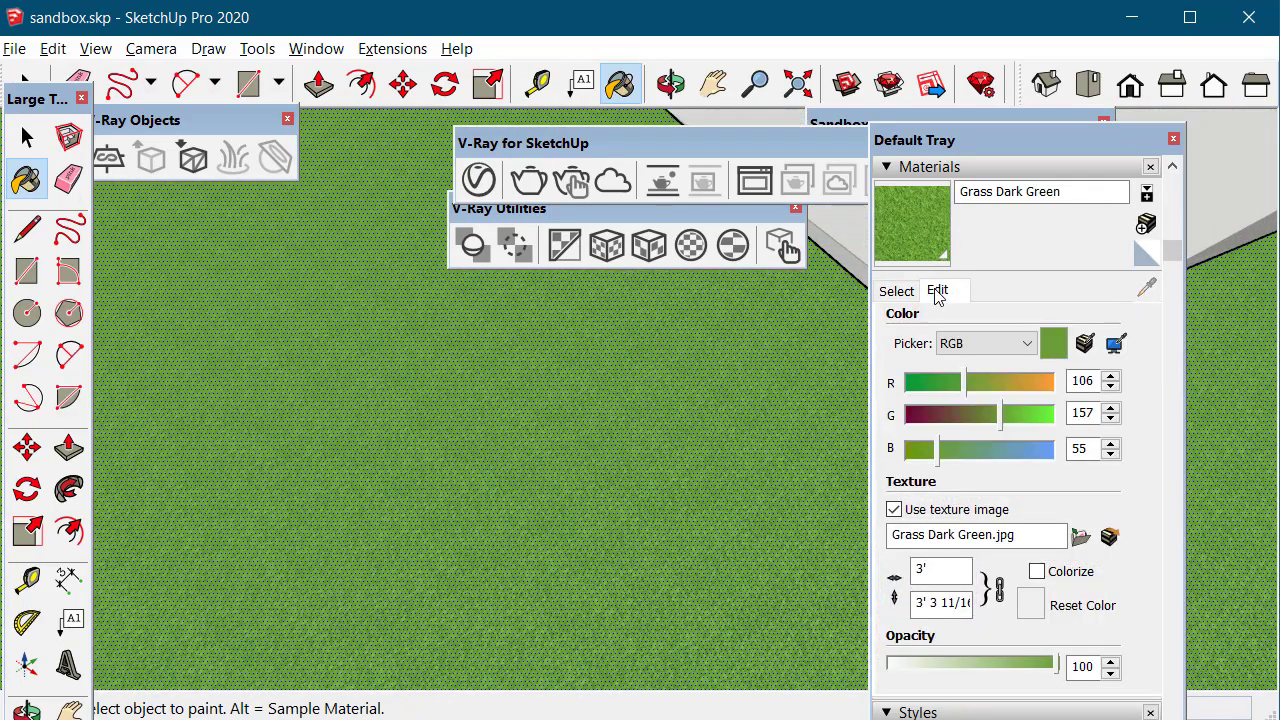
{"action": "scroll", "coordinate": [960, 598], "scroll_direction": "down", "scroll_amount": 2}
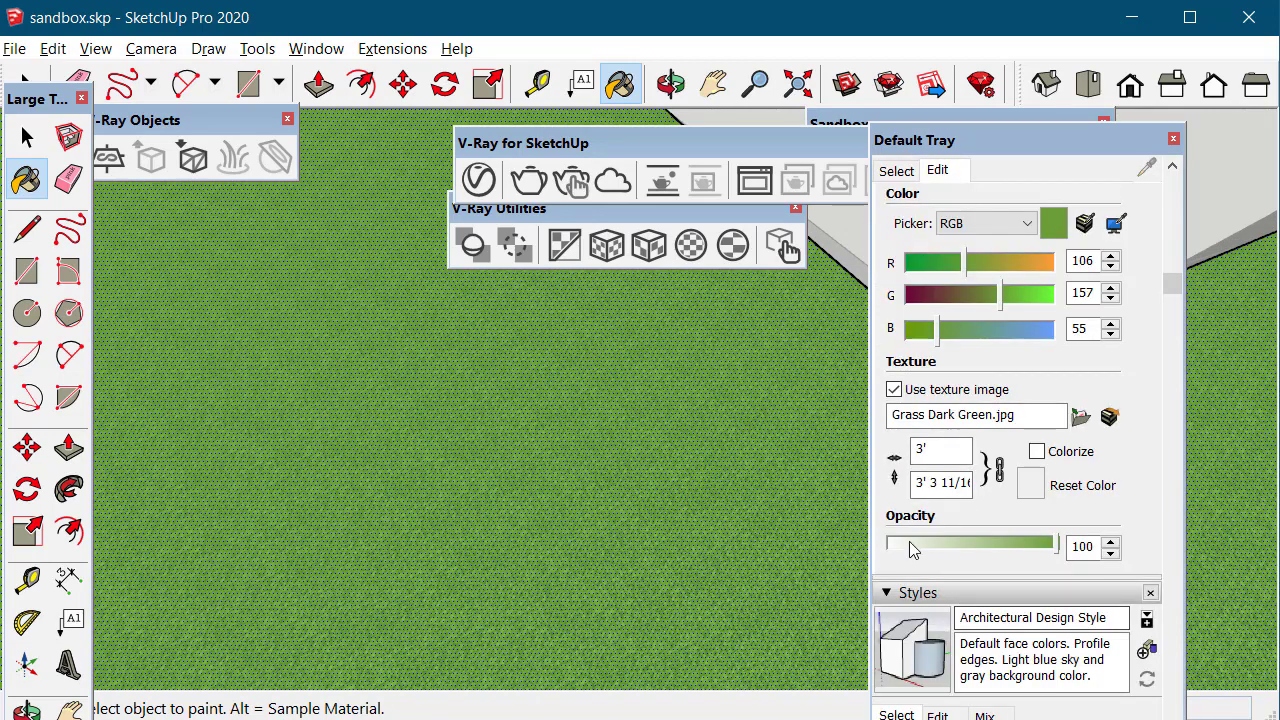
{"action": "left_click_drag", "start_coordinate": [930, 452], "coordinate": [925, 452]}
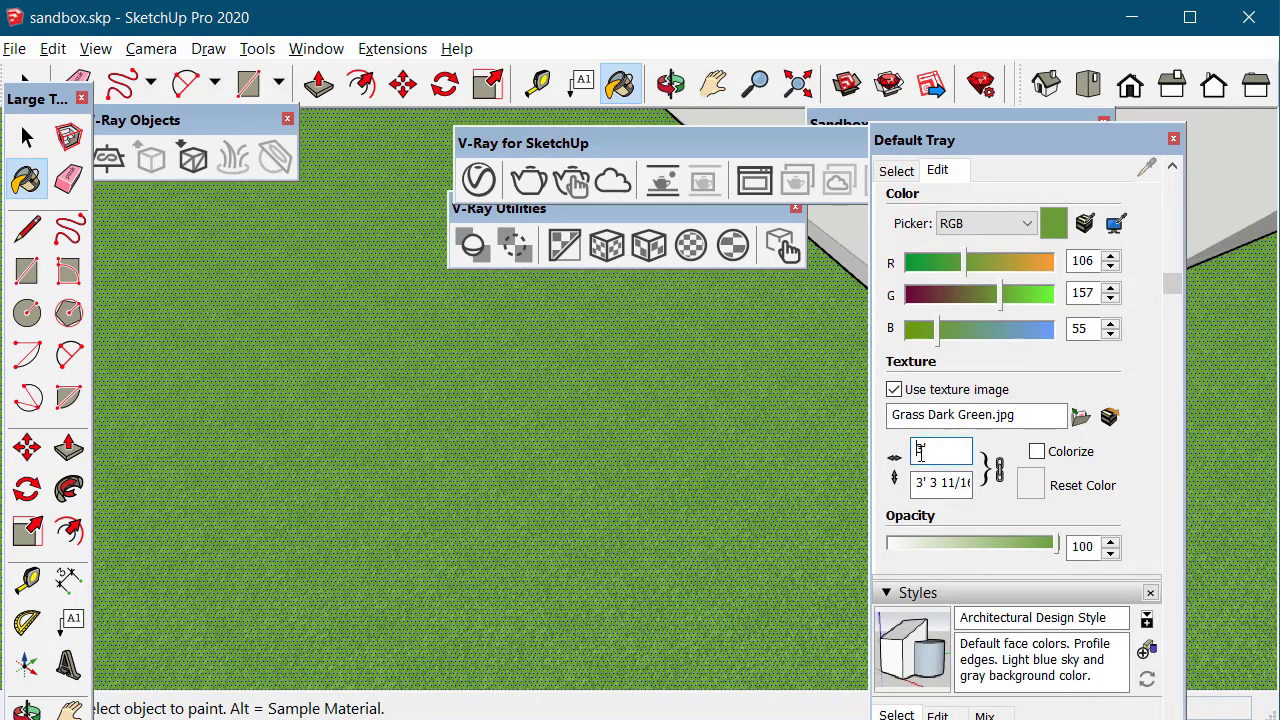
{"action": "type", "text": "4"}
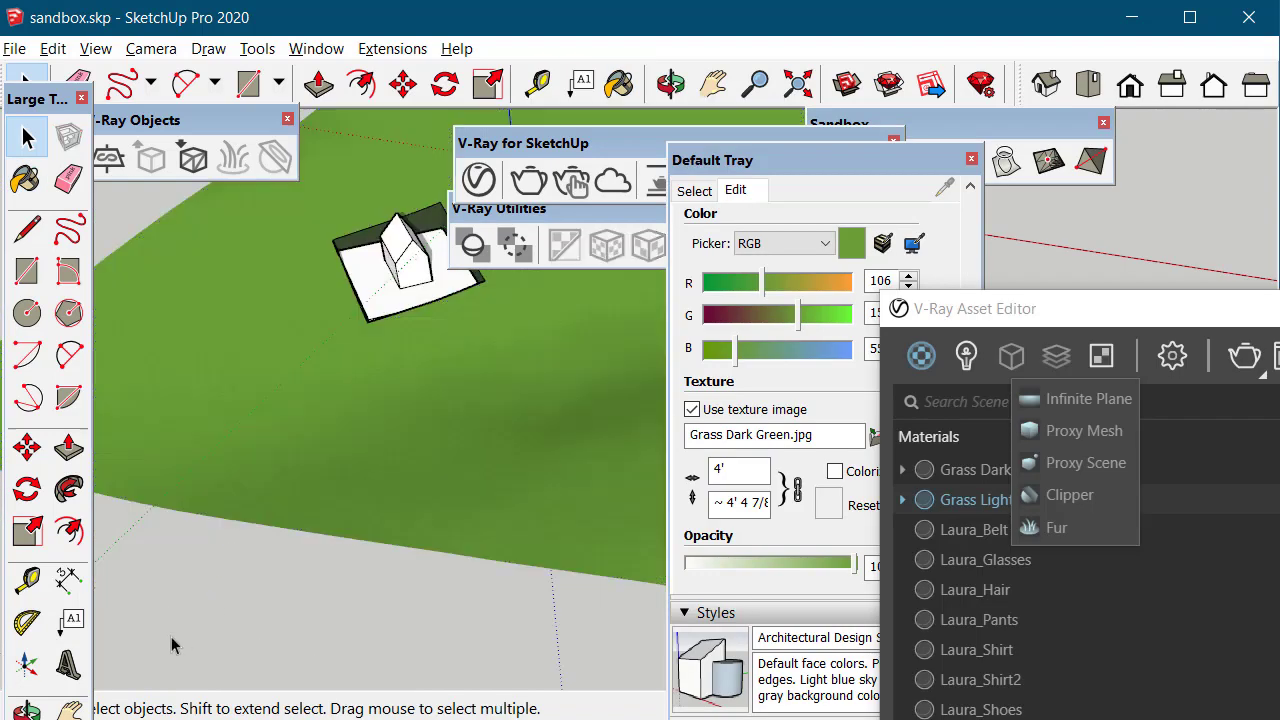
Step: Add V-Ray fur to the terrain group
{"action": "left_click", "coordinate": [257, 521]}
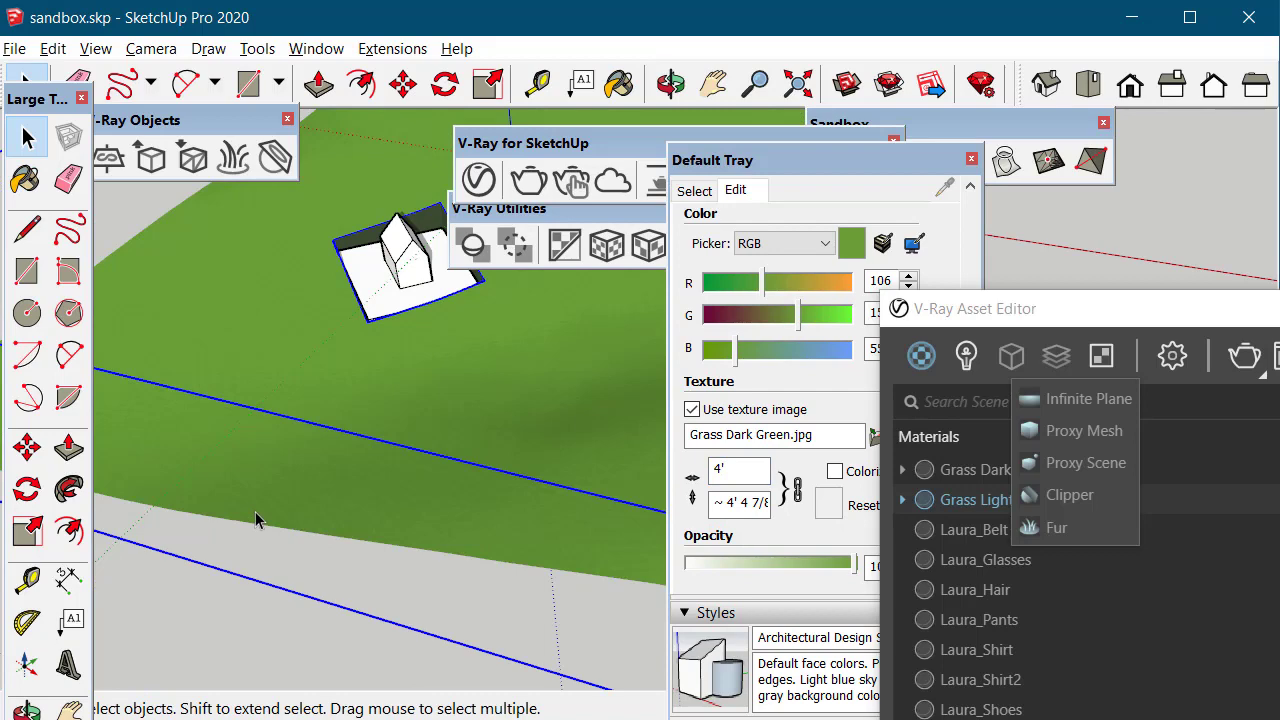
{"action": "left_click", "coordinate": [233, 157]}
{"action": "scroll", "coordinate": [310, 396], "scroll_direction": "down", "scroll_amount": 3}
{"action": "scroll", "coordinate": [310, 396], "scroll_direction": "down", "scroll_amount": 2}
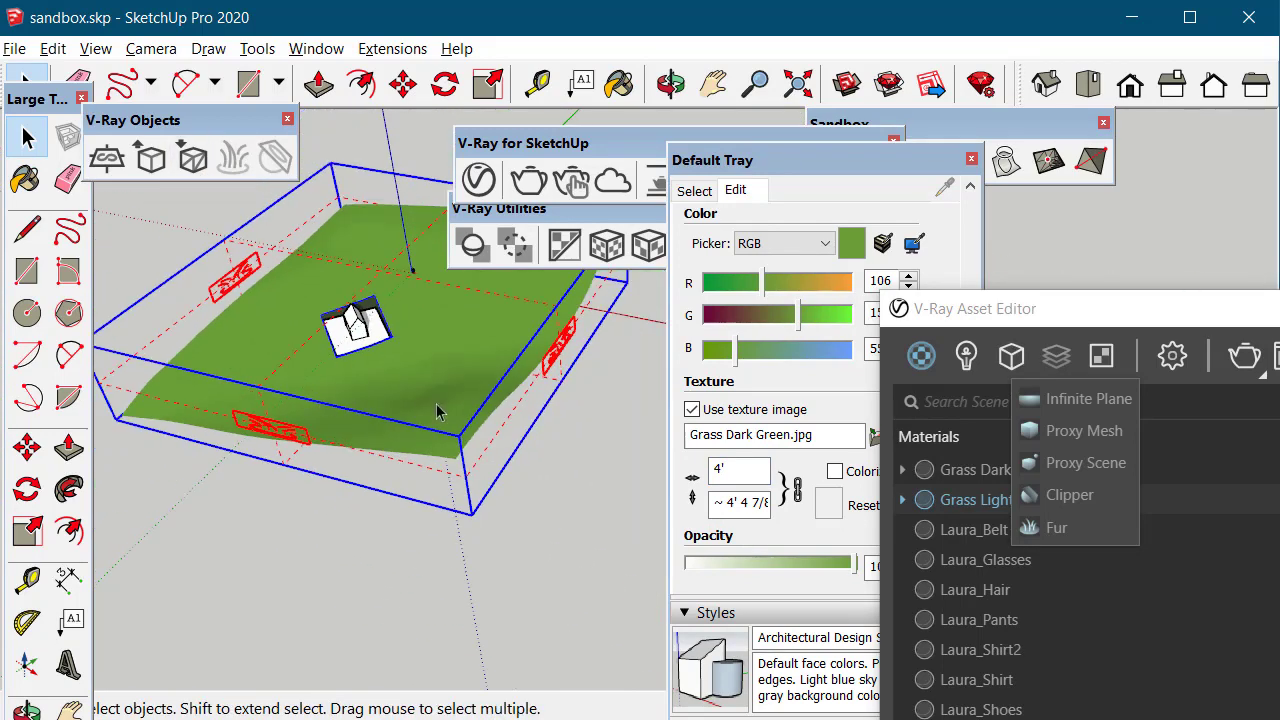
Step: Move the house's base slab slightly outward at its front corner, over the gap between slab and terrain
{"action": "scroll", "coordinate": [289, 360], "scroll_direction": "up", "scroll_amount": 8}
{"action": "middle_click_drag", "start_coordinate": [289, 360], "coordinate": [560, 391]}
{"action": "scroll", "coordinate": [560, 391], "scroll_direction": "up", "scroll_amount": 3}
{"action": "middle_click_drag", "start_coordinate": [413, 366], "coordinate": [612, 556], "text": "shift"}
{"action": "scroll", "coordinate": [534, 571], "scroll_direction": "up", "scroll_amount": 8}
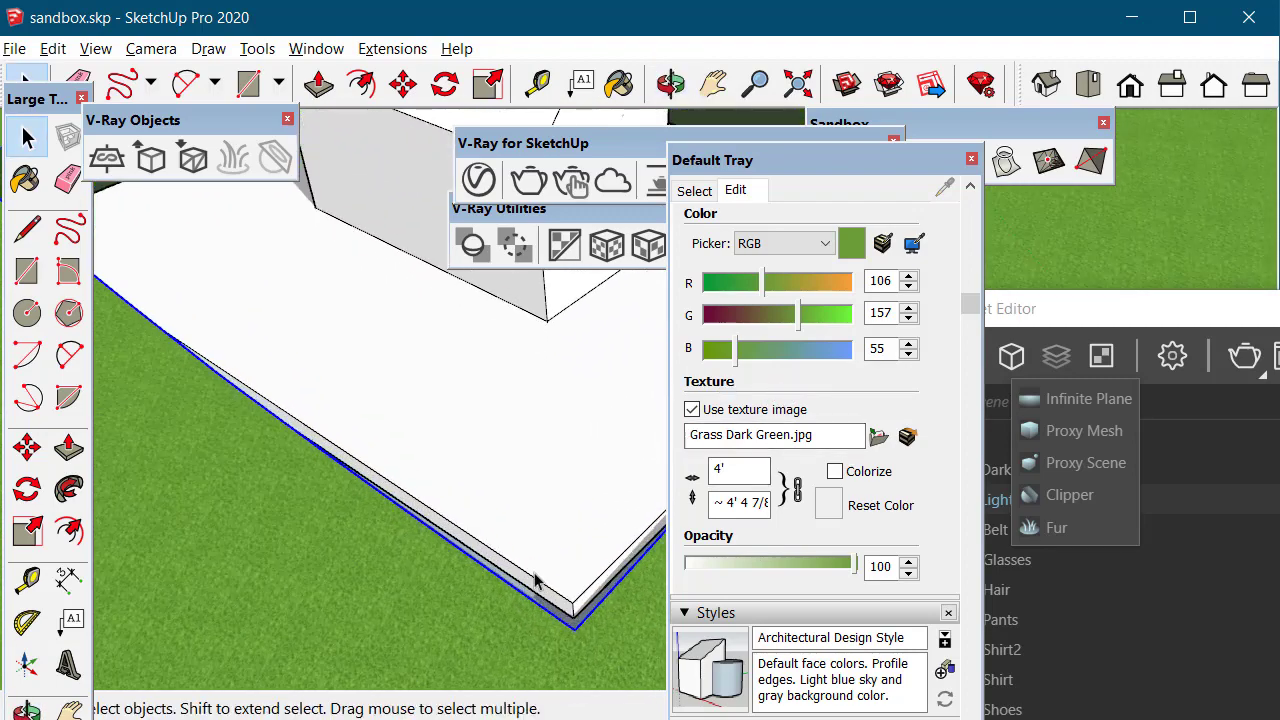
{"action": "left_click", "coordinate": [80, 138]}
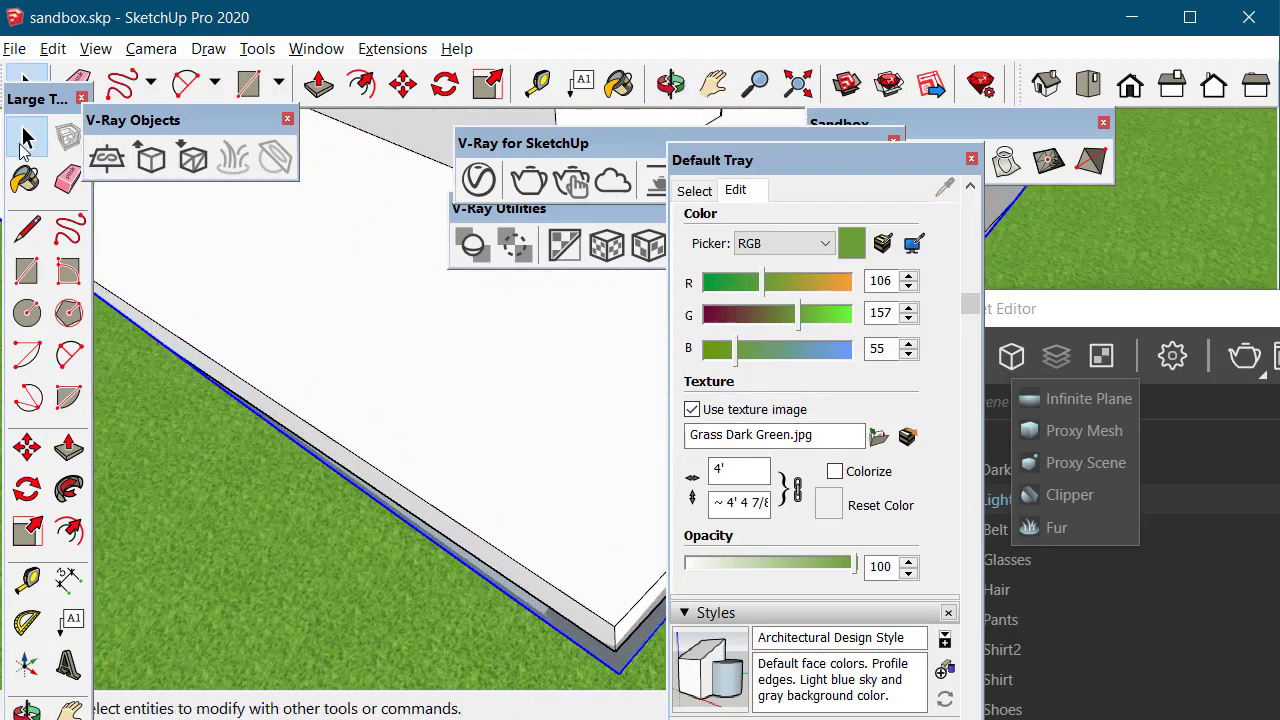
{"action": "left_click", "coordinate": [440, 506]}
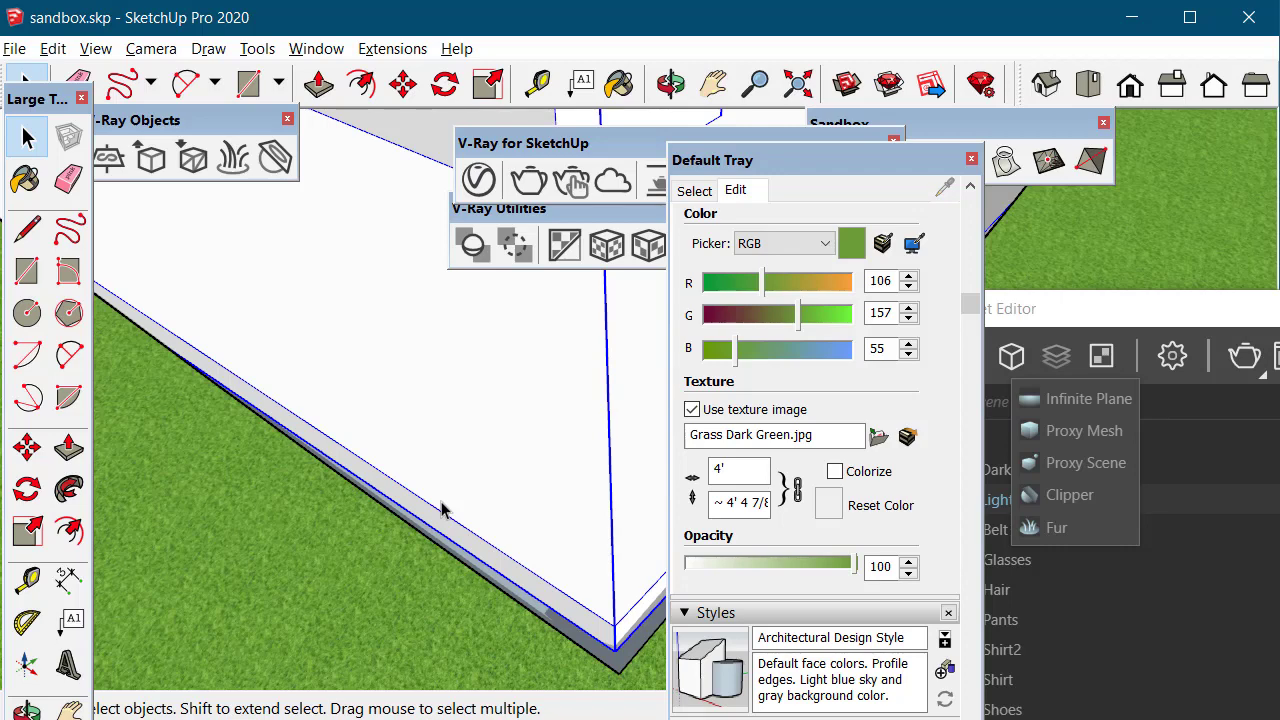
{"action": "left_click", "coordinate": [27, 447]}
{"action": "left_click", "coordinate": [236, 486]}
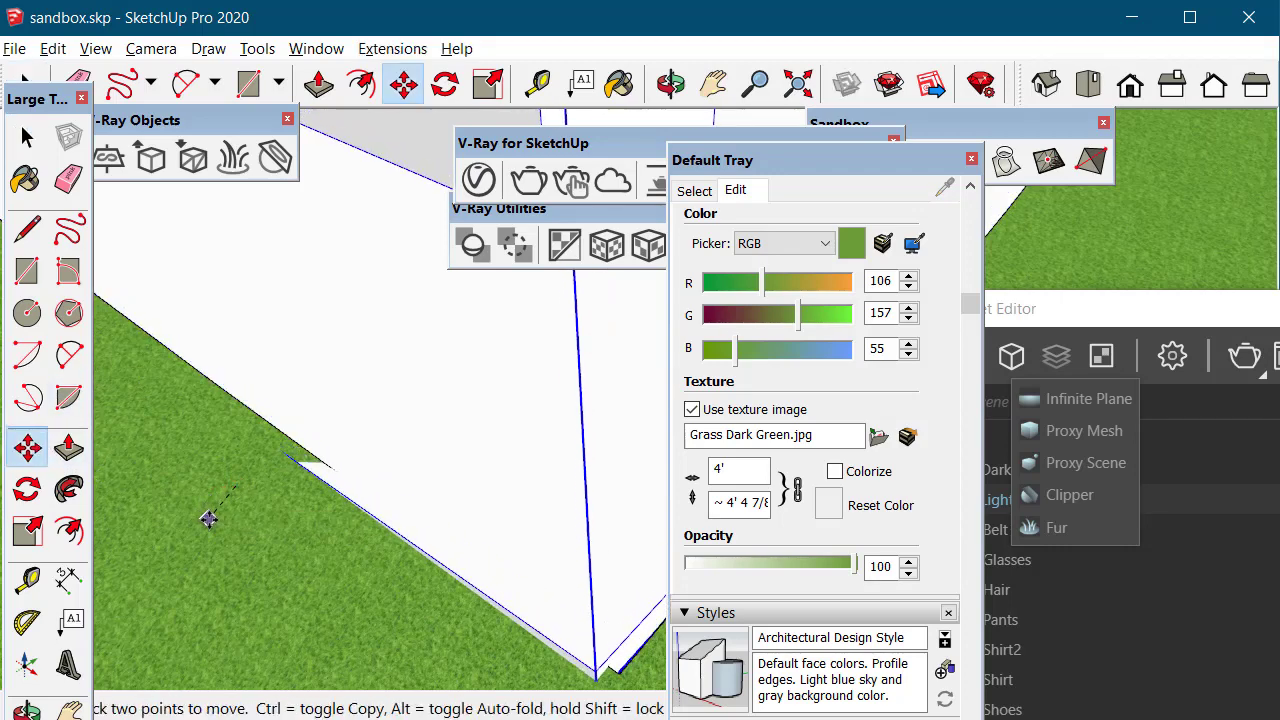
{"action": "left_click", "coordinate": [214, 526]}
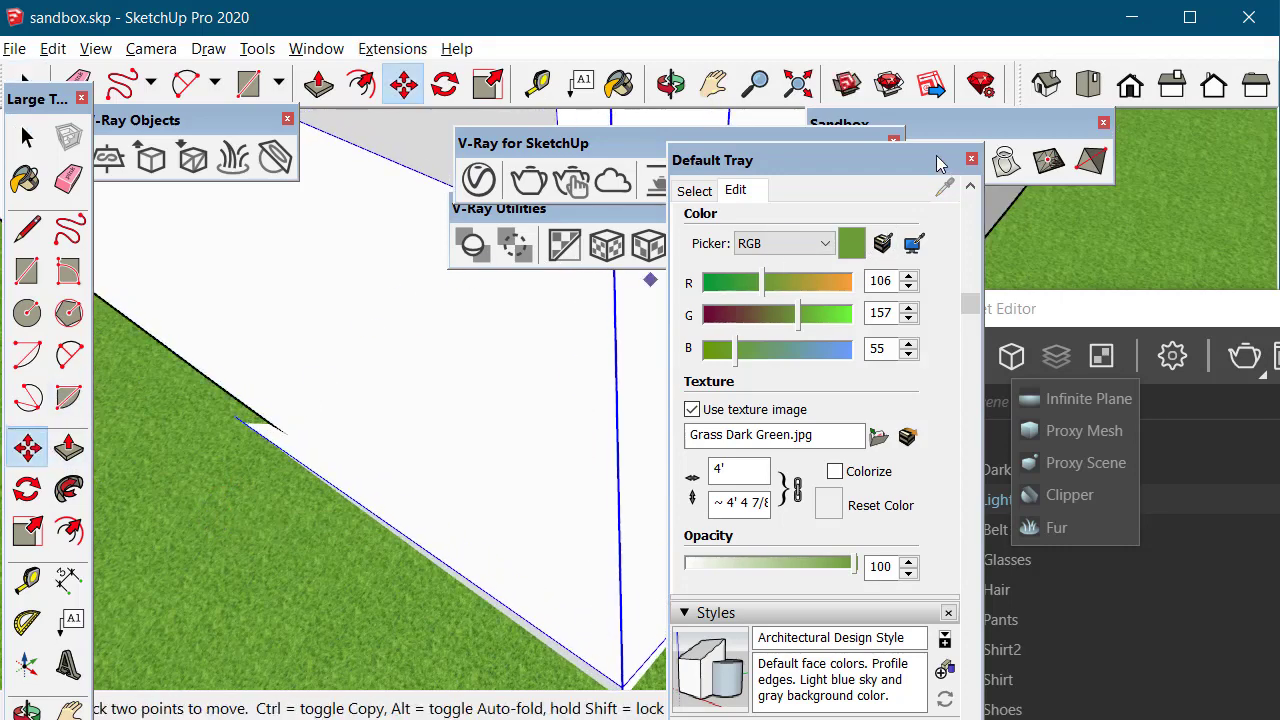
Step: Render the scene, and in the Fur geometry's parameters slightly lower the count per area and increase the length
{"action": "left_click", "coordinate": [528, 180]}
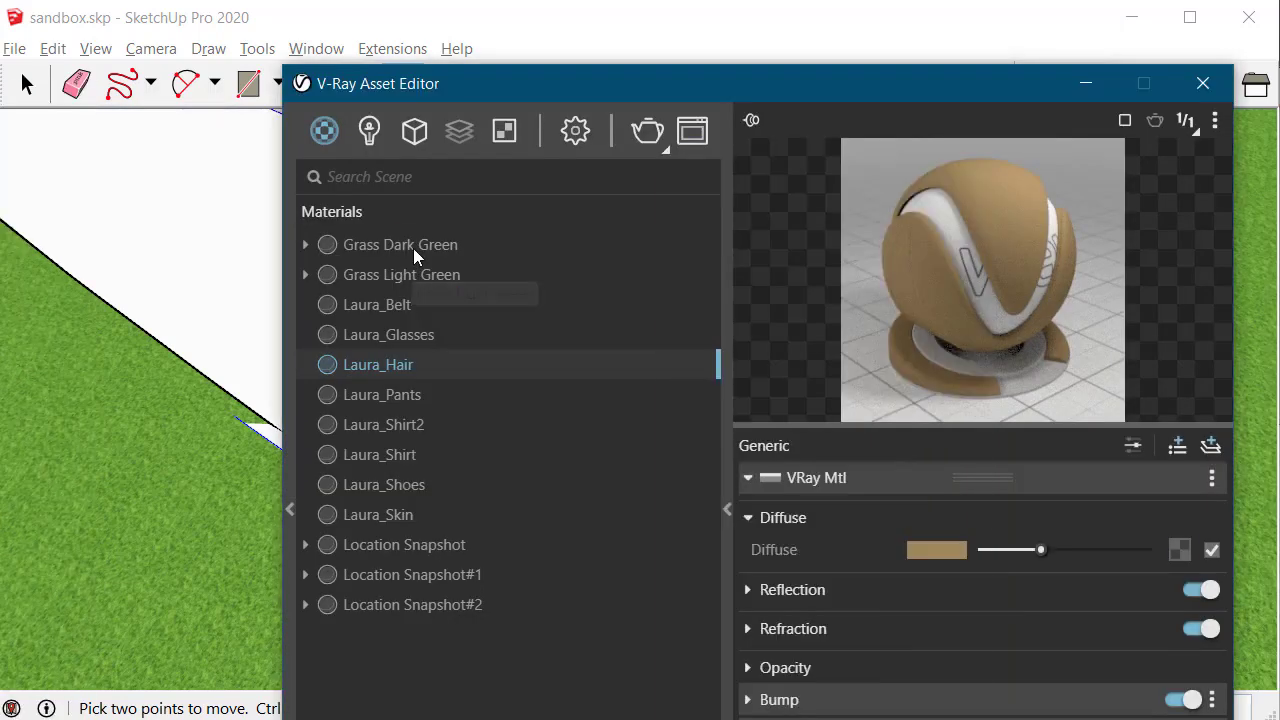
{"action": "left_click", "coordinate": [400, 245]}
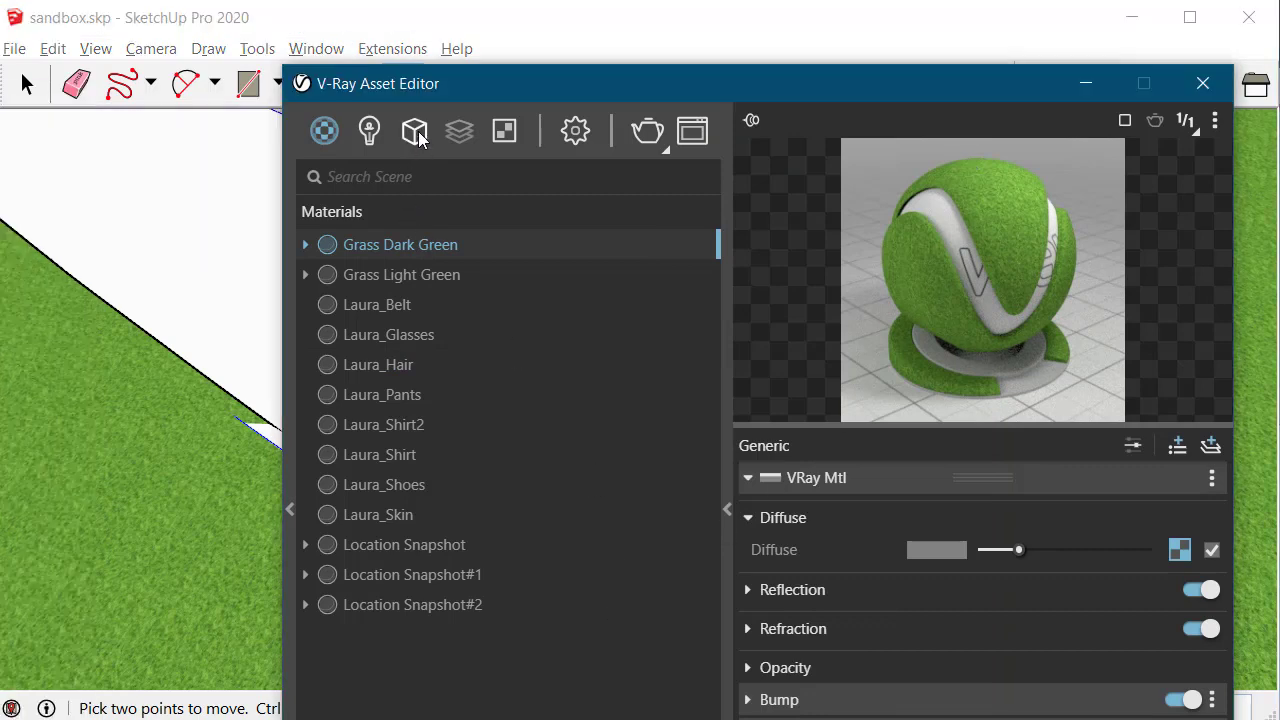
{"action": "left_click", "coordinate": [416, 133]}
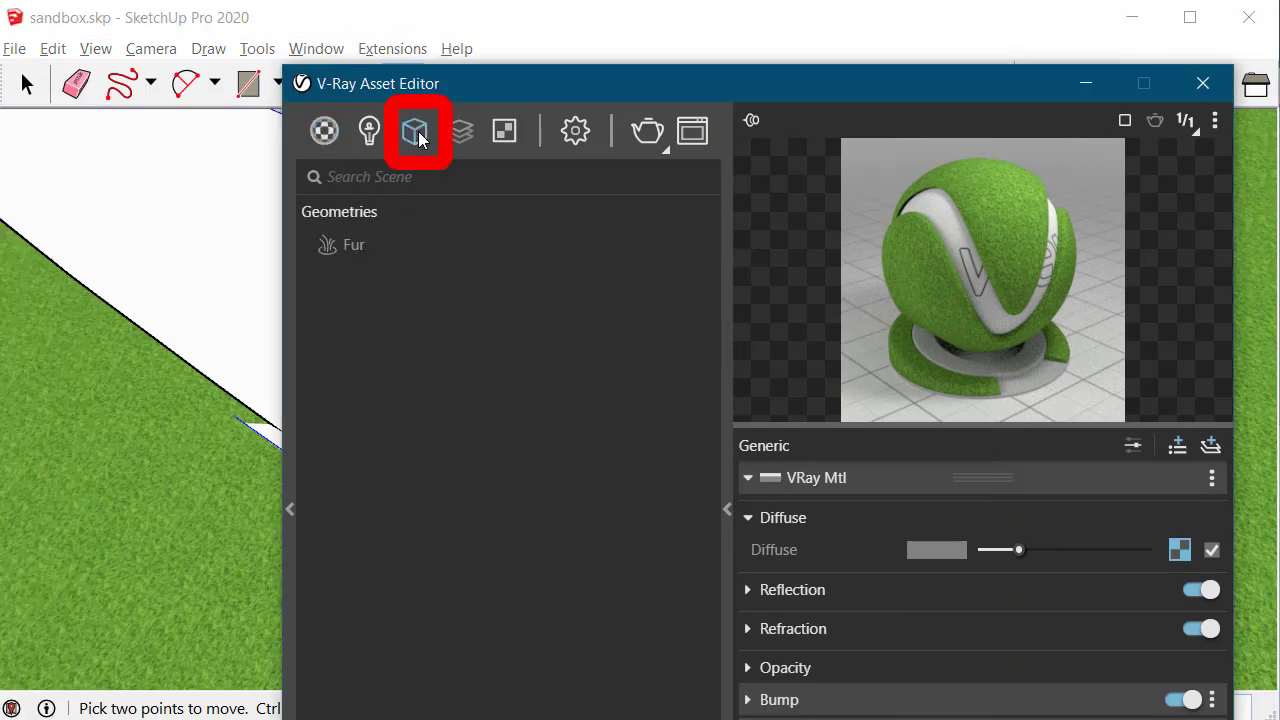
{"action": "left_click", "coordinate": [388, 242]}
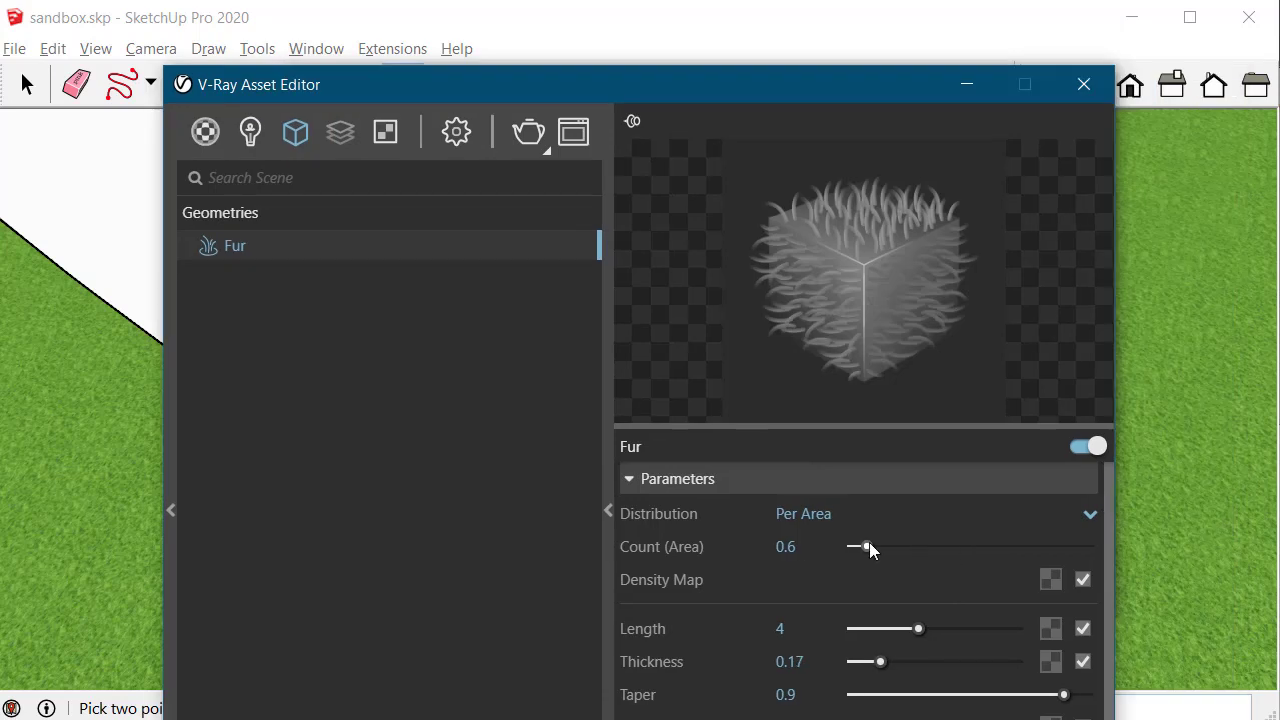
{"action": "left_click_drag", "start_coordinate": [867, 546], "coordinate": [862, 546]}
{"action": "left_click_drag", "start_coordinate": [917, 635], "coordinate": [953, 636]}
Step: Render the scene again with the adjusted fur and inspect the grass along the slab at 50% in the frame buffer
{"action": "left_click_drag", "start_coordinate": [592, 89], "coordinate": [1237, 277]}
{"action": "left_click", "coordinate": [1100, 130]}
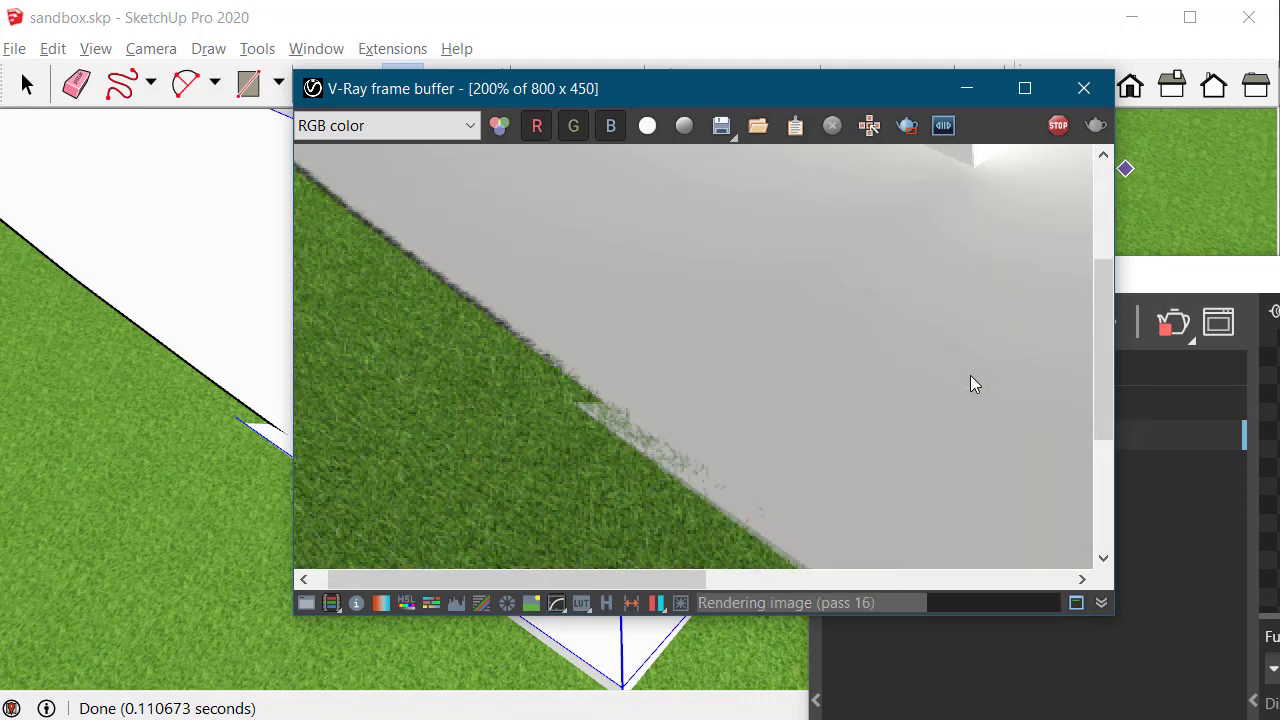
{"action": "scroll", "coordinate": [785, 340], "scroll_direction": "down", "scroll_amount": 1}
{"action": "scroll", "coordinate": [785, 340], "scroll_direction": "down", "scroll_amount": 1}
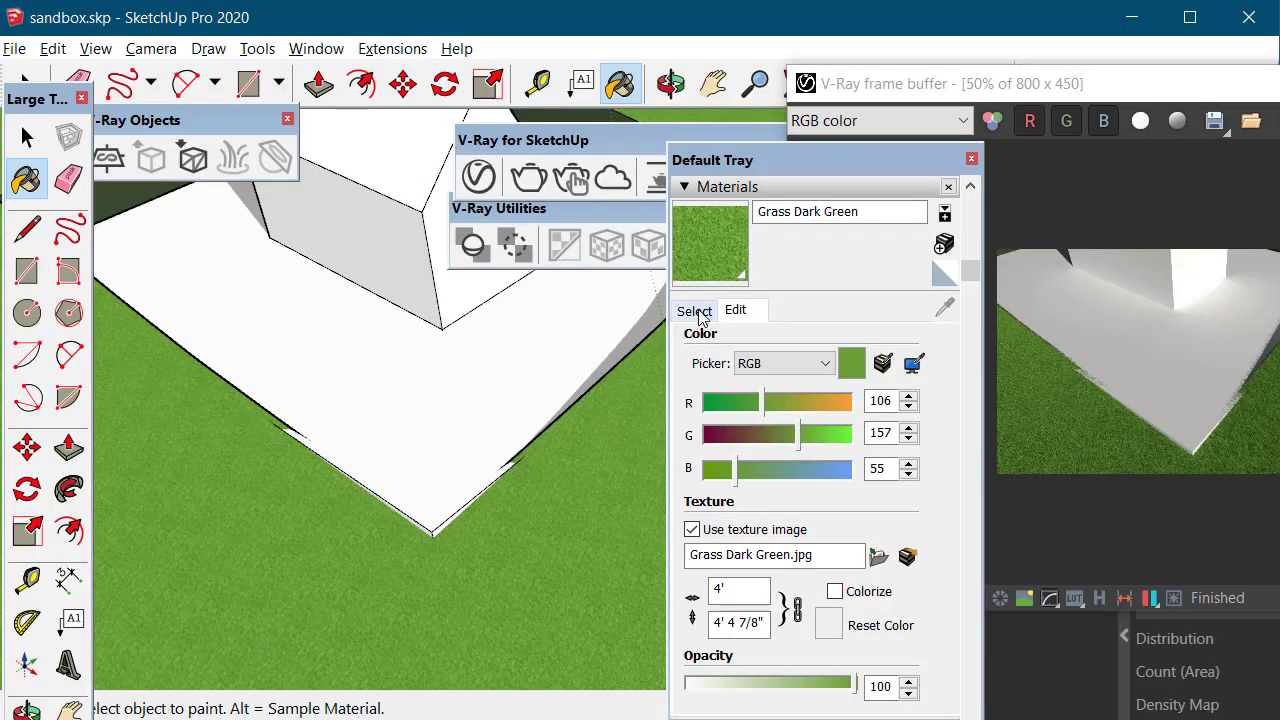
Step: Paint the house's base slab with Wood Floor from the Wood materials
{"action": "left_click", "coordinate": [695, 311]}
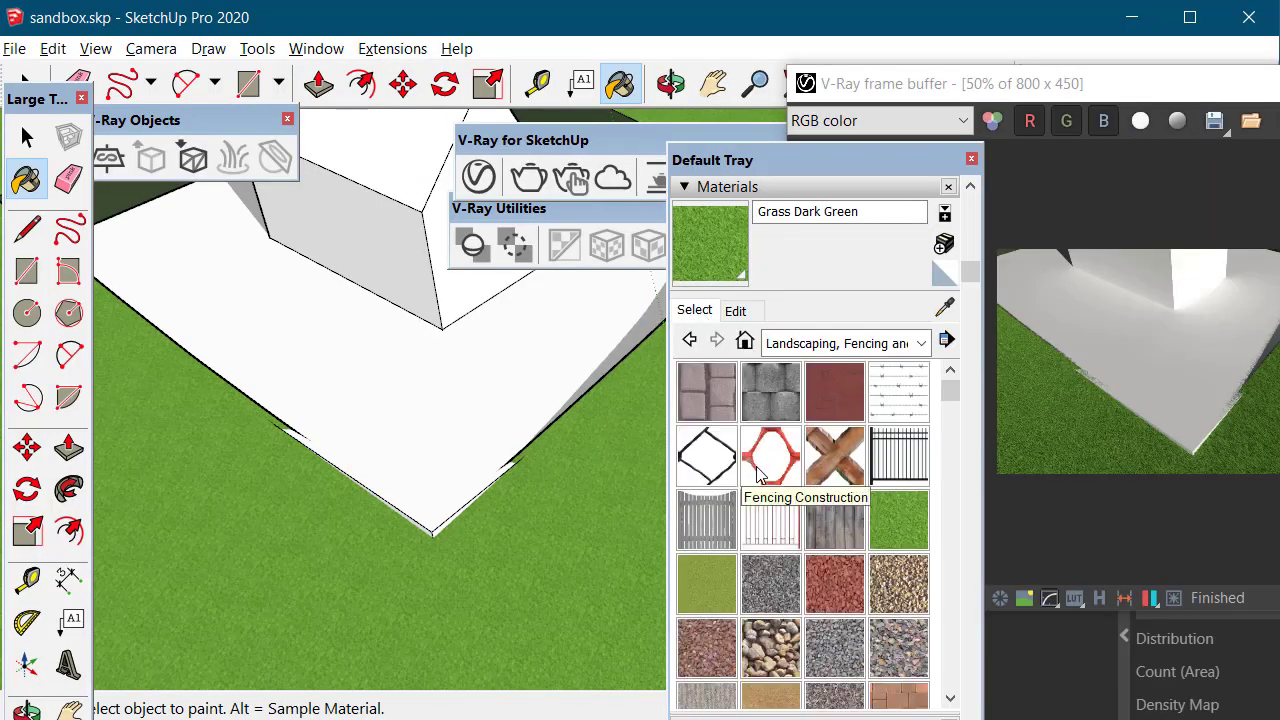
{"action": "scroll", "coordinate": [692, 430], "scroll_direction": "up", "scroll_amount": 2}
{"action": "left_click", "coordinate": [689, 462]}
{"action": "left_click", "coordinate": [689, 462]}
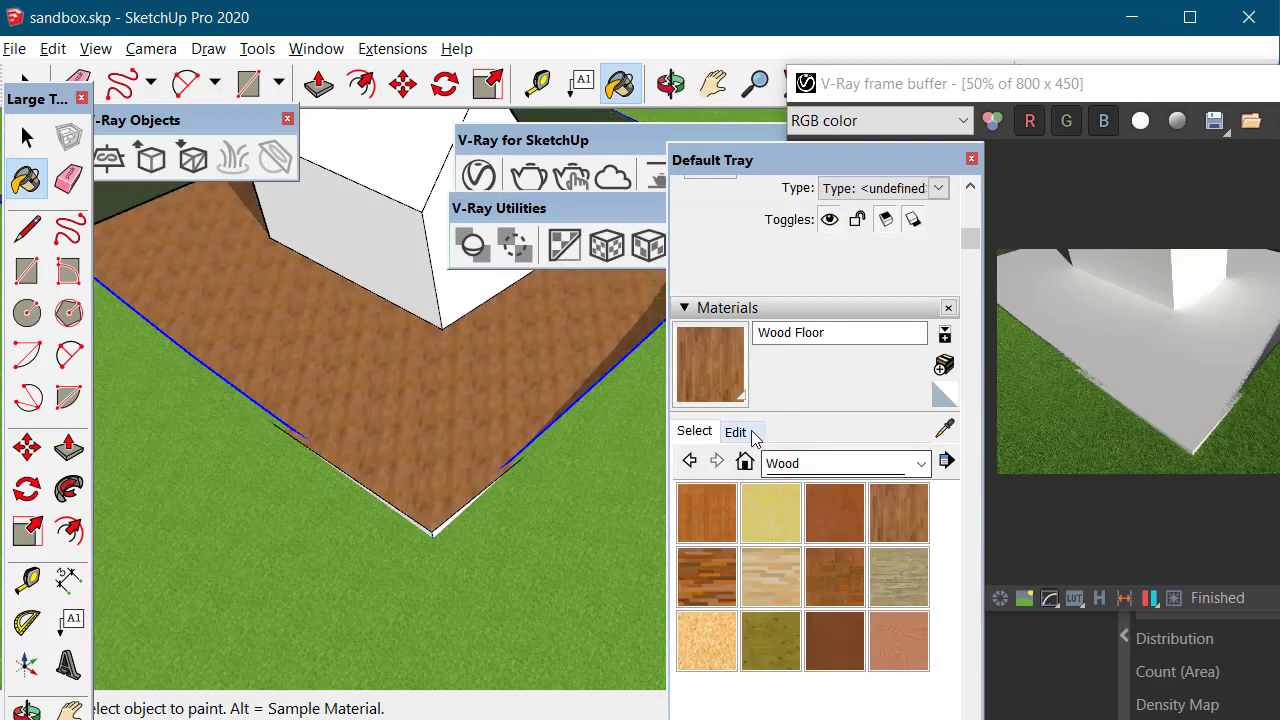
Step: Open the image chooser for the Wood Floor texture, and download the wood decking texture image from Pinterest in the browser
{"action": "left_click", "coordinate": [737, 432]}
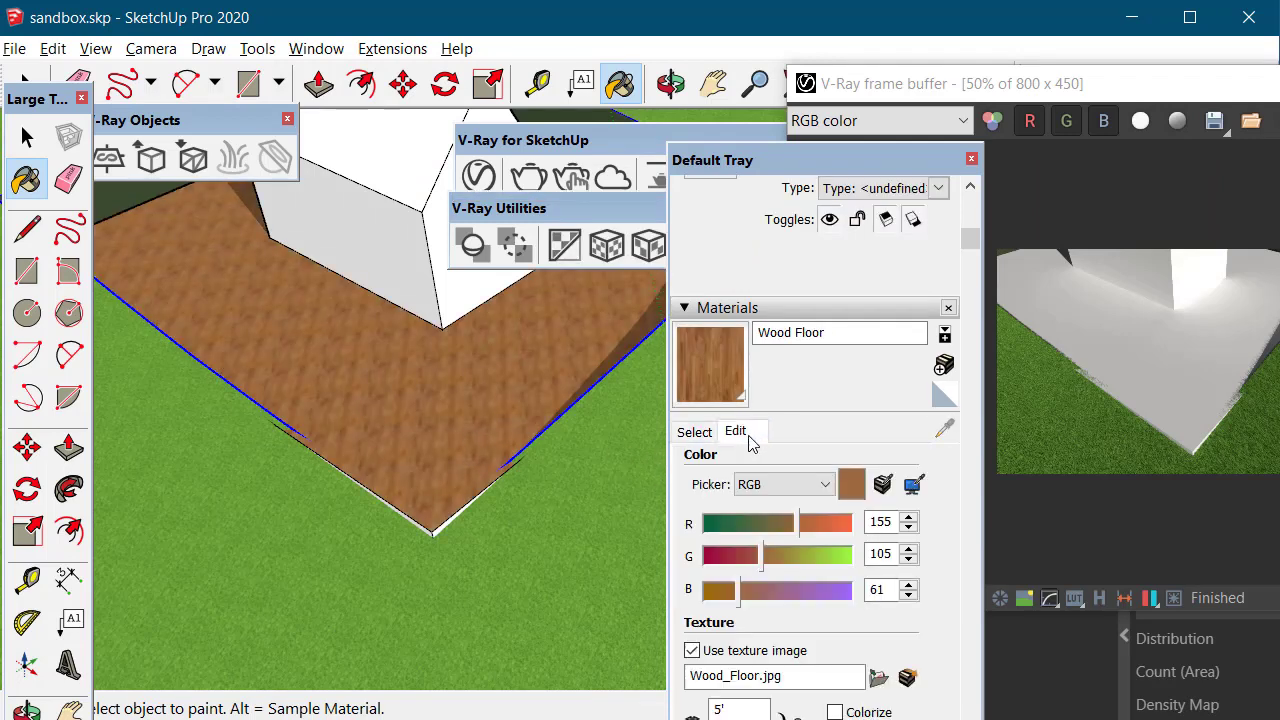
{"action": "left_click", "coordinate": [878, 678]}
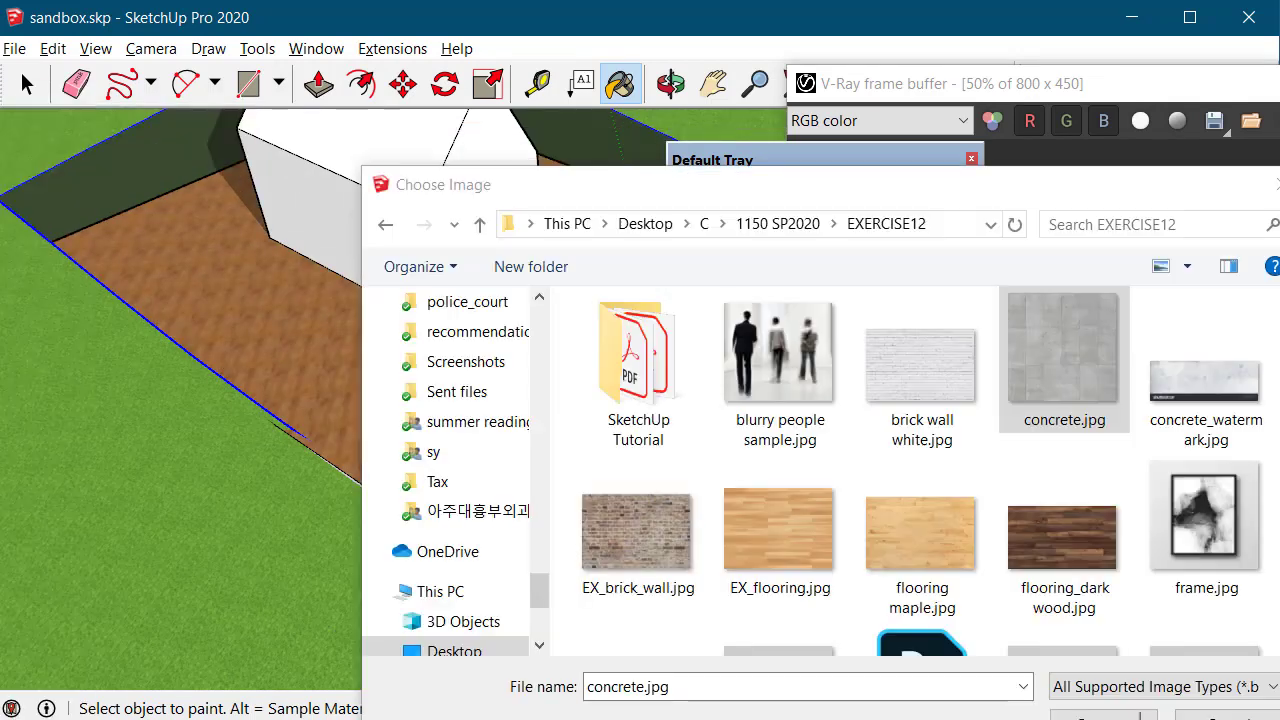
{"action": "key", "text": "alt+Tab"}
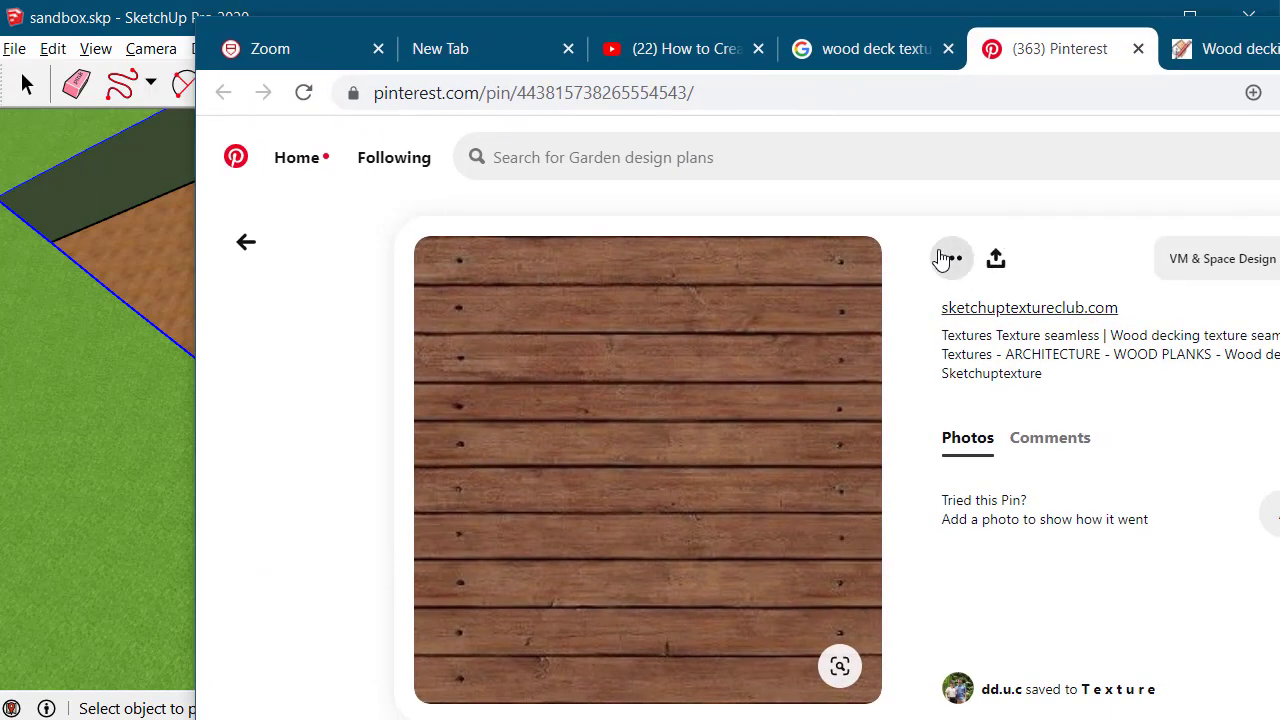
{"action": "left_click", "coordinate": [948, 258]}
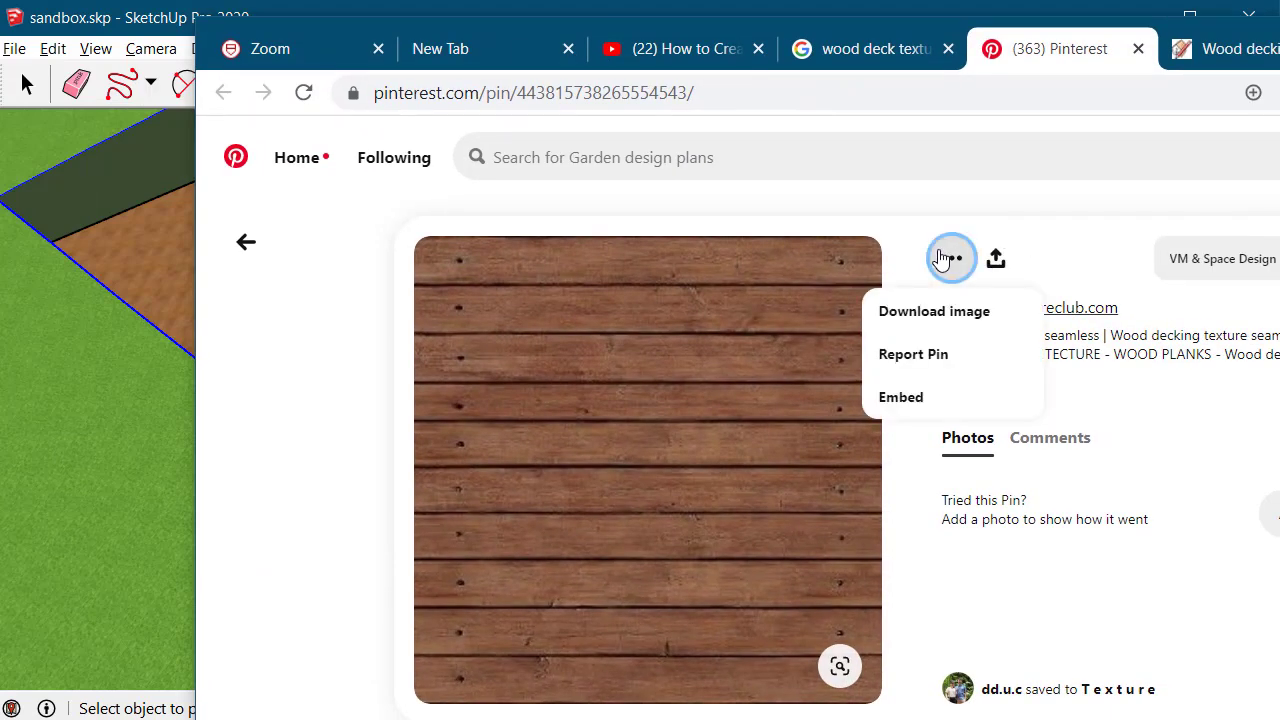
{"action": "left_click", "coordinate": [934, 312]}
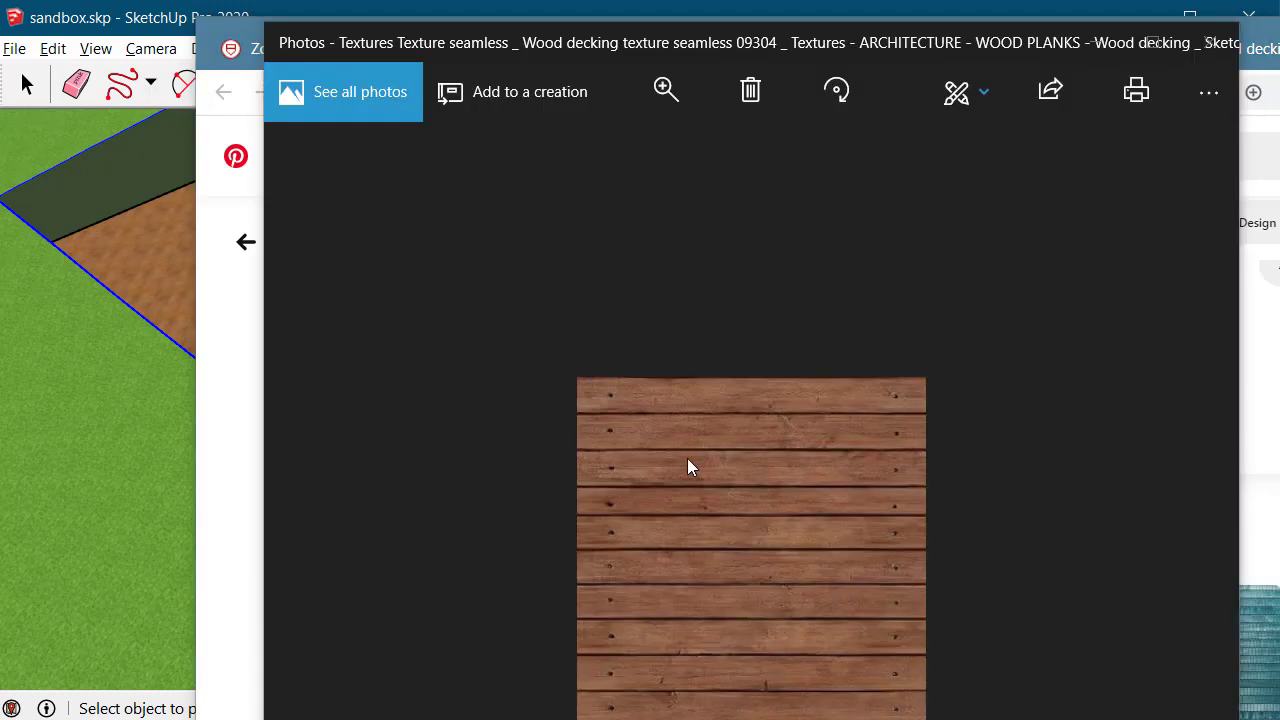
Step: Open the downloaded wood decking image from Photos in Adobe Photoshop 2020
{"action": "right_click", "coordinate": [688, 461]}
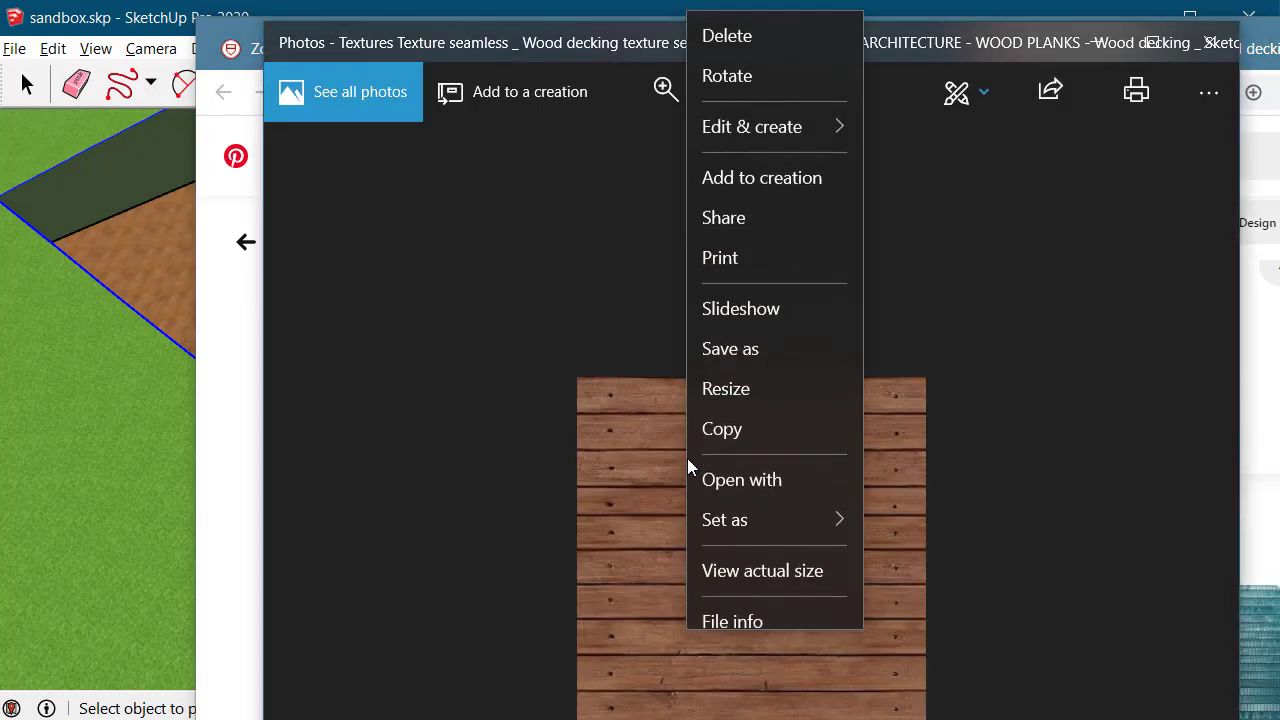
{"action": "left_click", "coordinate": [706, 460]}
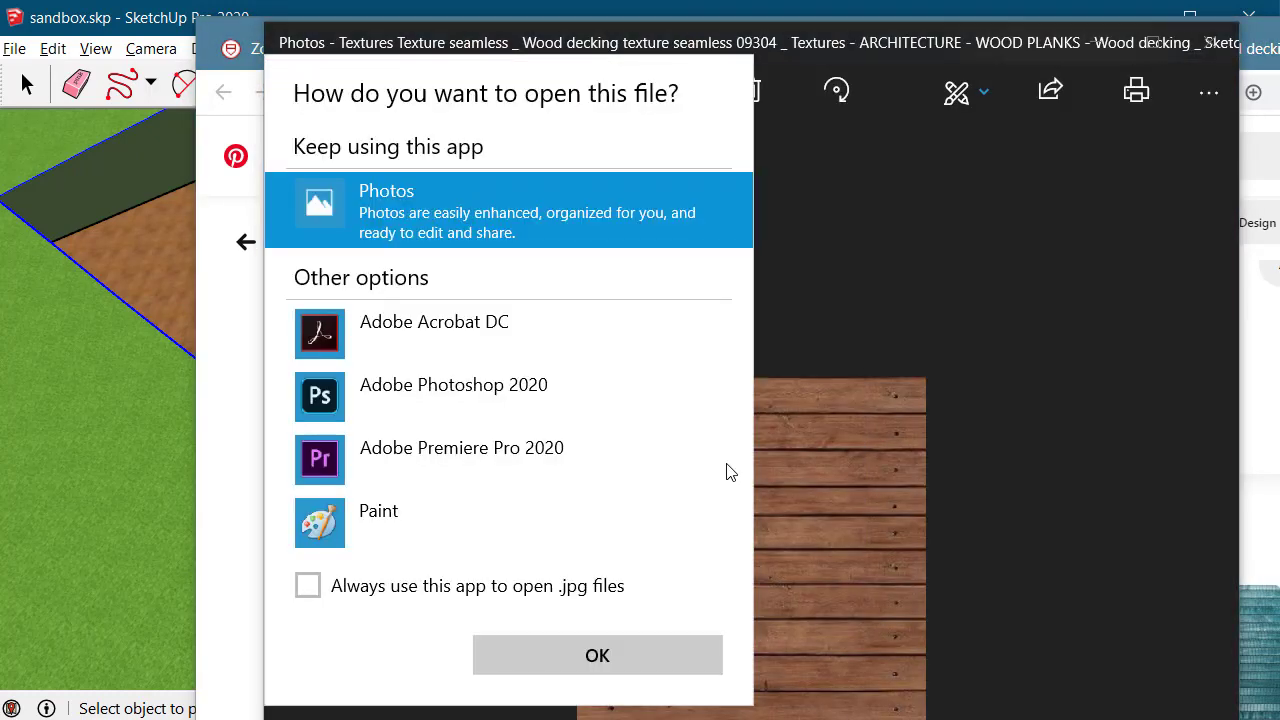
{"action": "left_click", "coordinate": [464, 418]}
{"action": "left_click", "coordinate": [594, 655]}
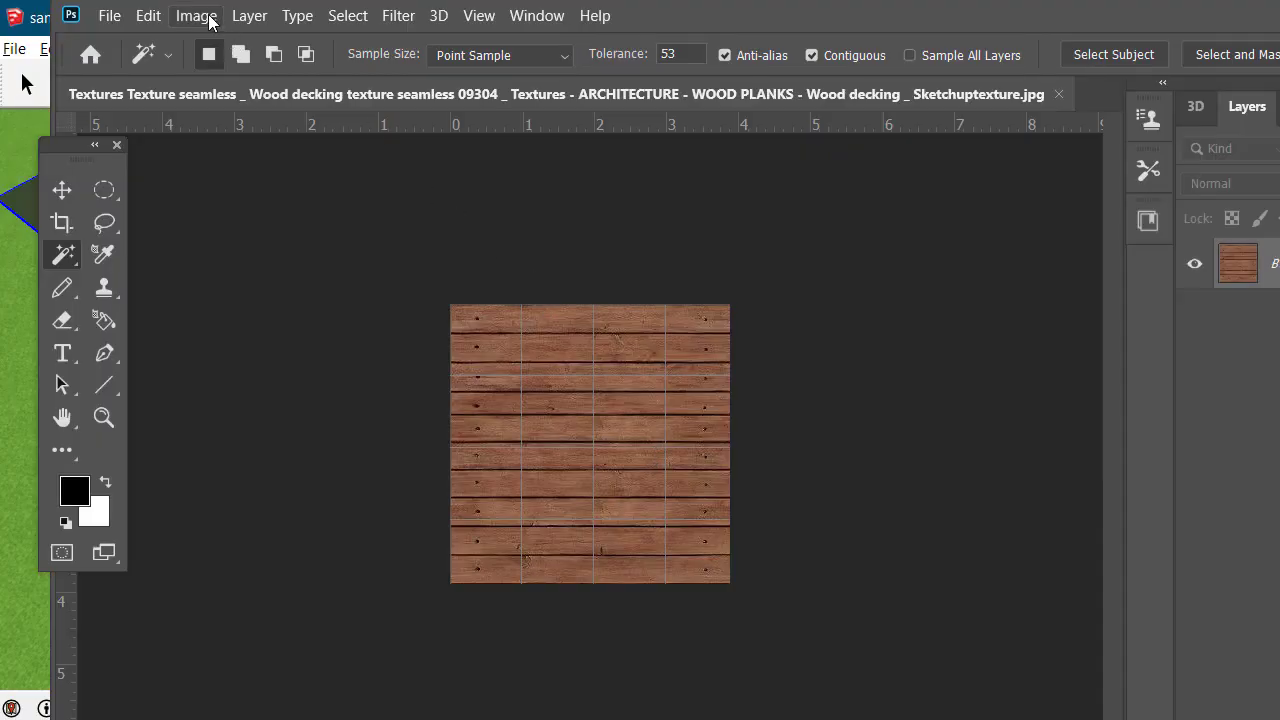
Step: Reduce the wood decking image's saturation to -34 with Hue/Saturation
{"action": "left_click", "coordinate": [211, 20]}
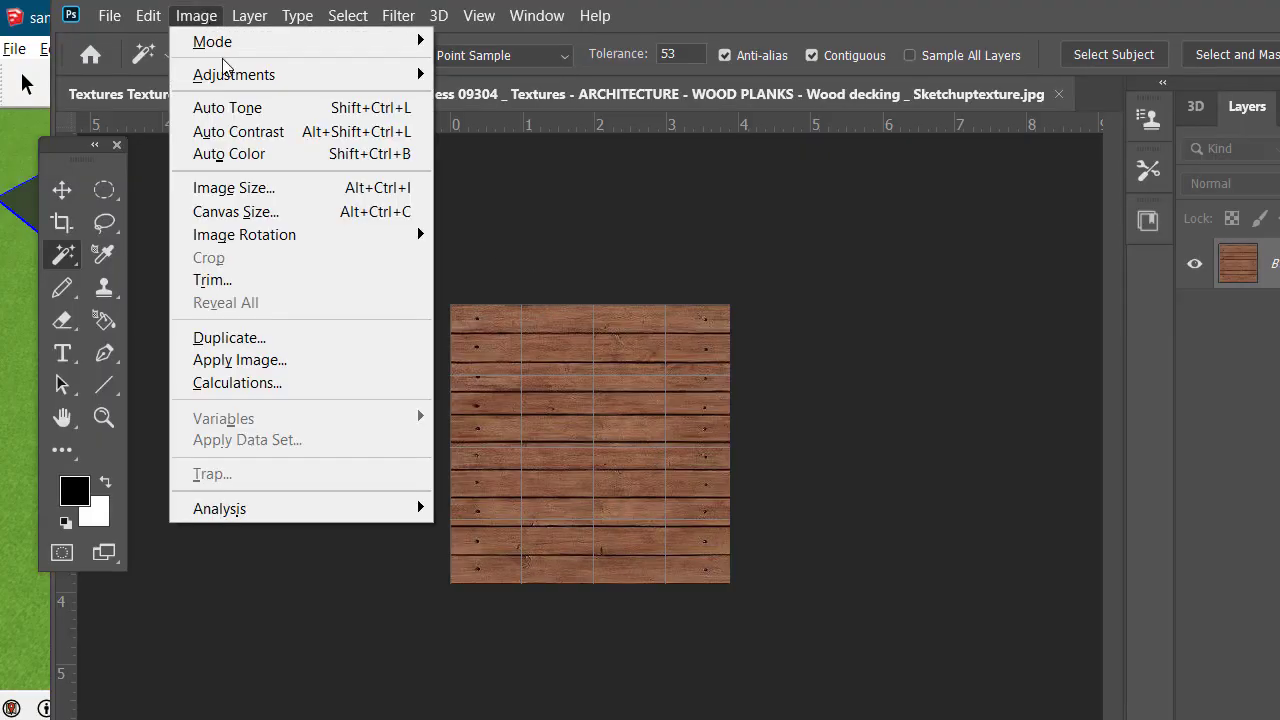
{"action": "mouse_move", "coordinate": [300, 74]}
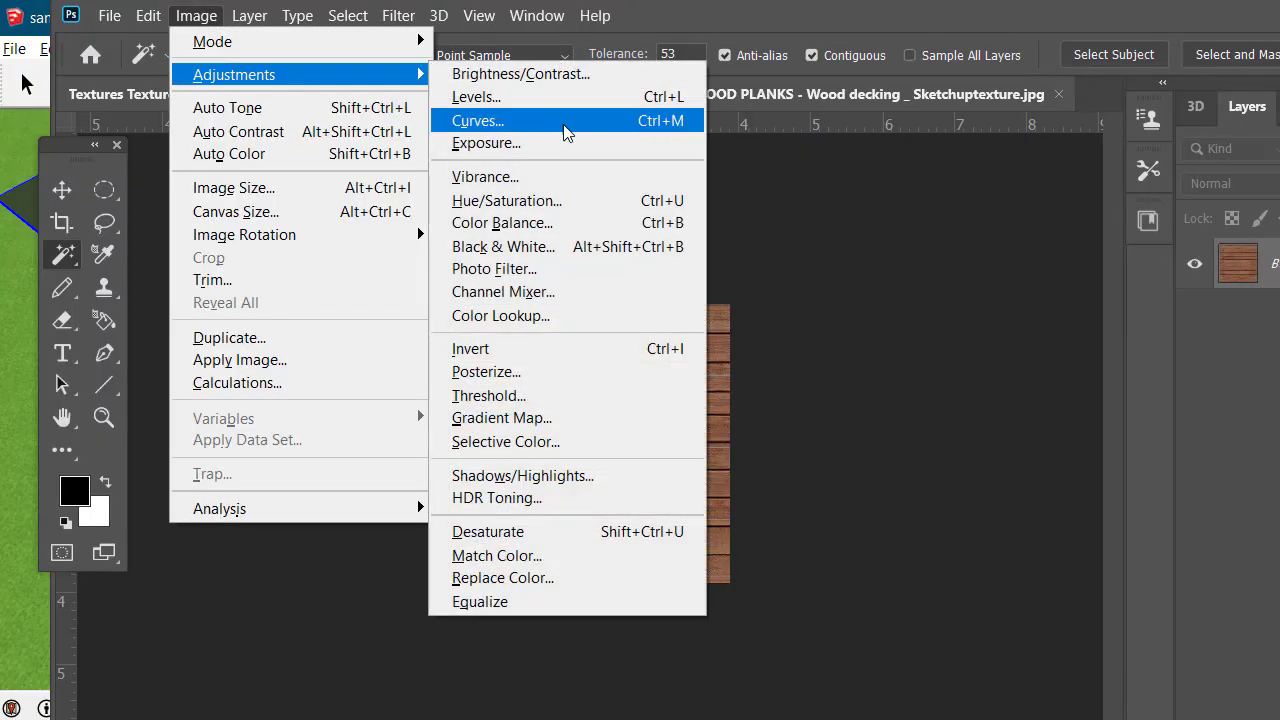
{"action": "left_click", "coordinate": [560, 200]}
{"action": "left_click_drag", "start_coordinate": [965, 384], "coordinate": [924, 384]}
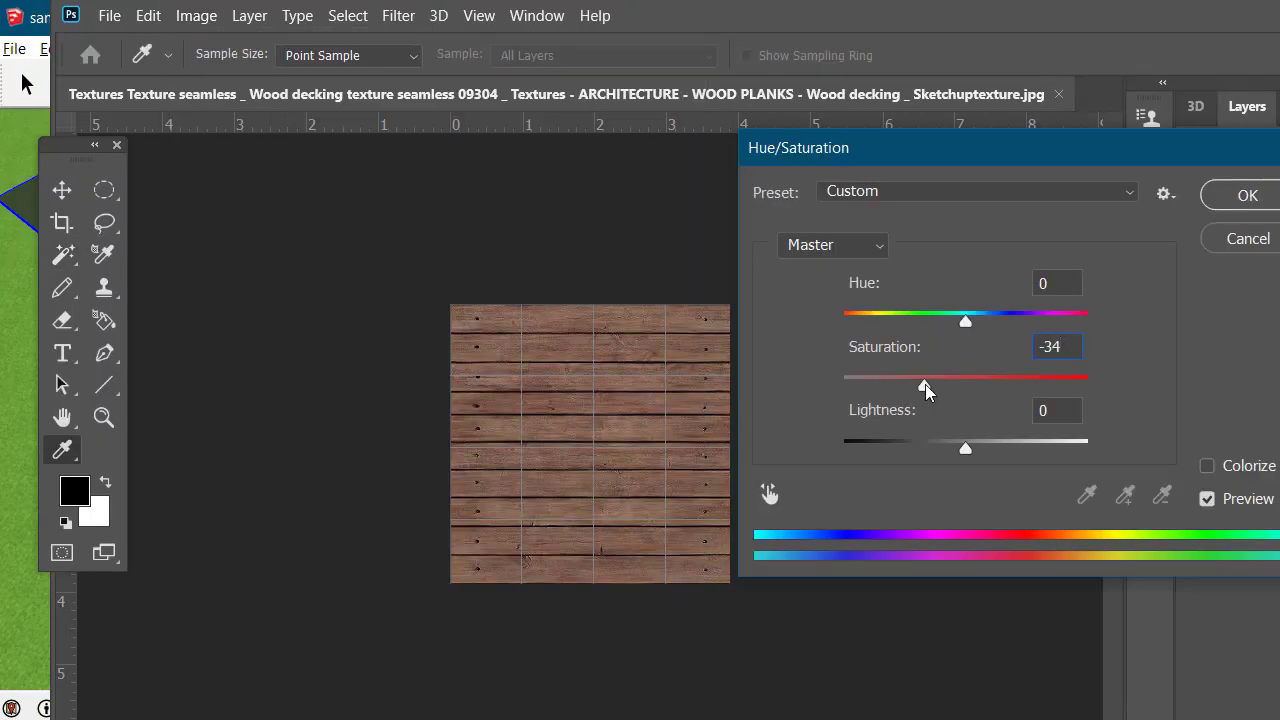
{"action": "left_click", "coordinate": [1247, 195]}
{"action": "key", "text": "w"}
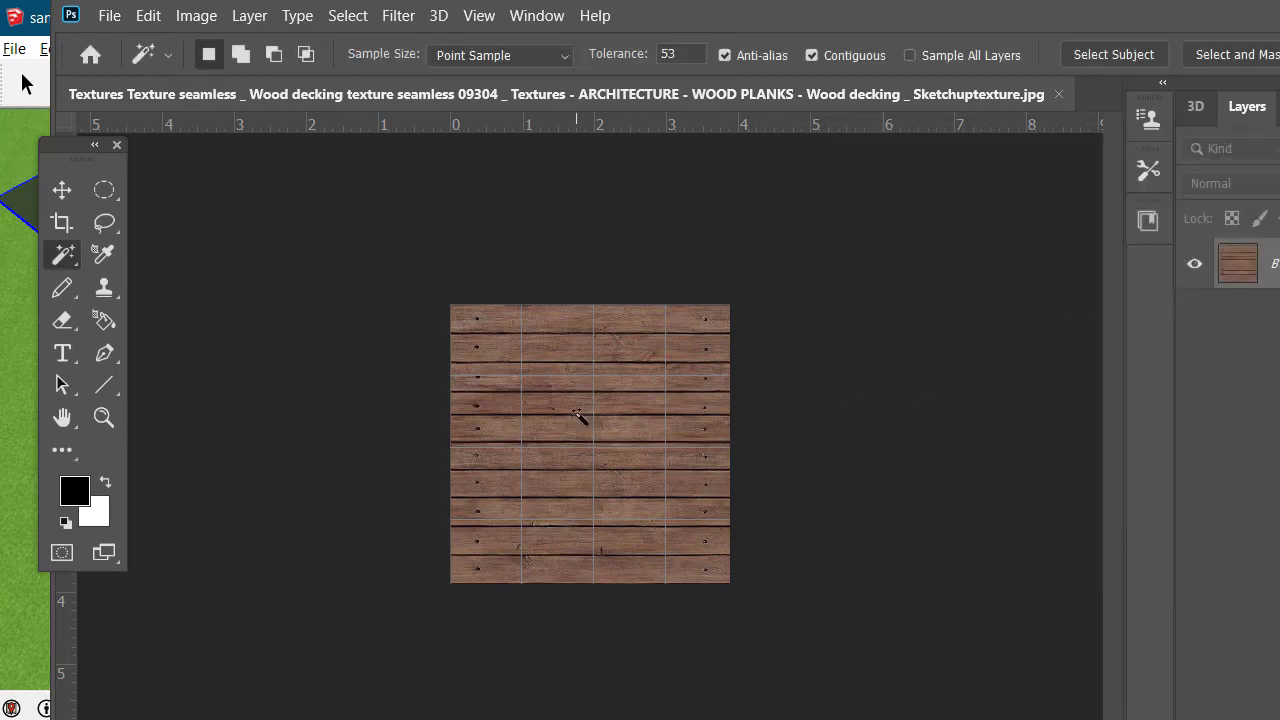
Step: Save the desaturated image as "wood deck" in JPEG format at maximum quality 12
{"action": "left_click", "coordinate": [108, 15]}
{"action": "left_click", "coordinate": [200, 300]}
{"action": "type", "text": "wood deck"}
{"action": "key", "text": "Return"}
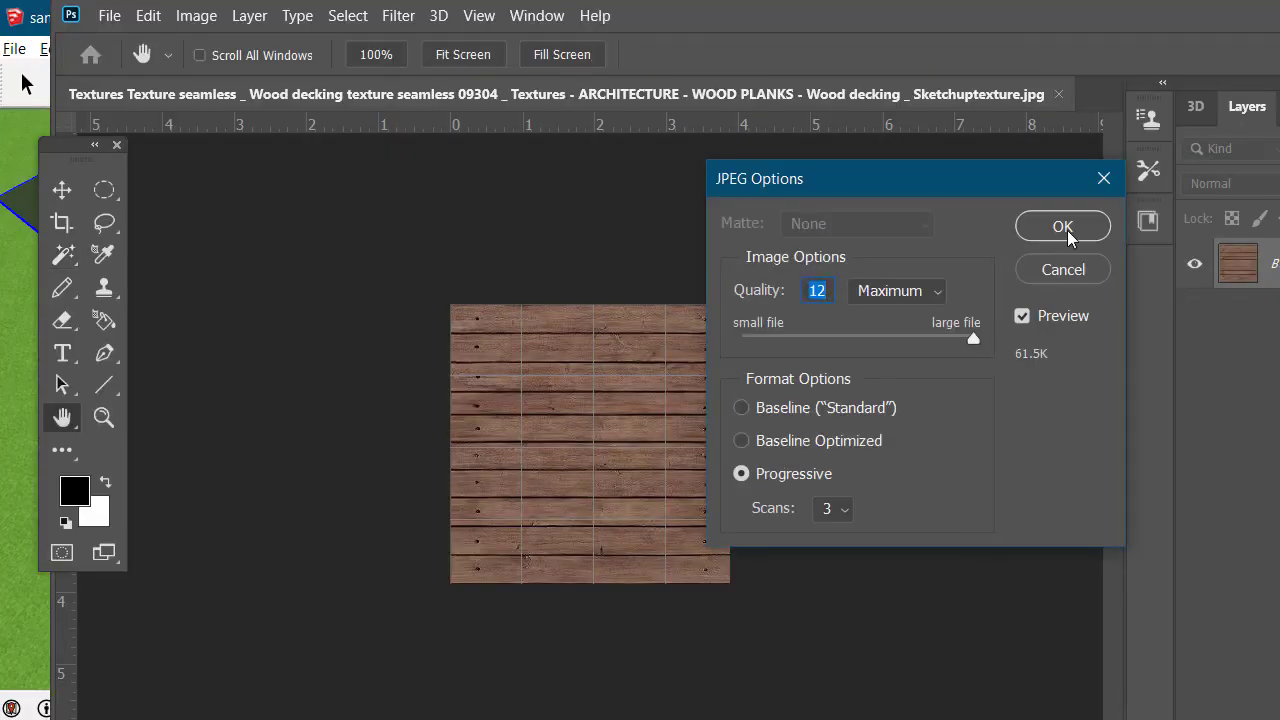
{"action": "left_click", "coordinate": [1064, 228]}
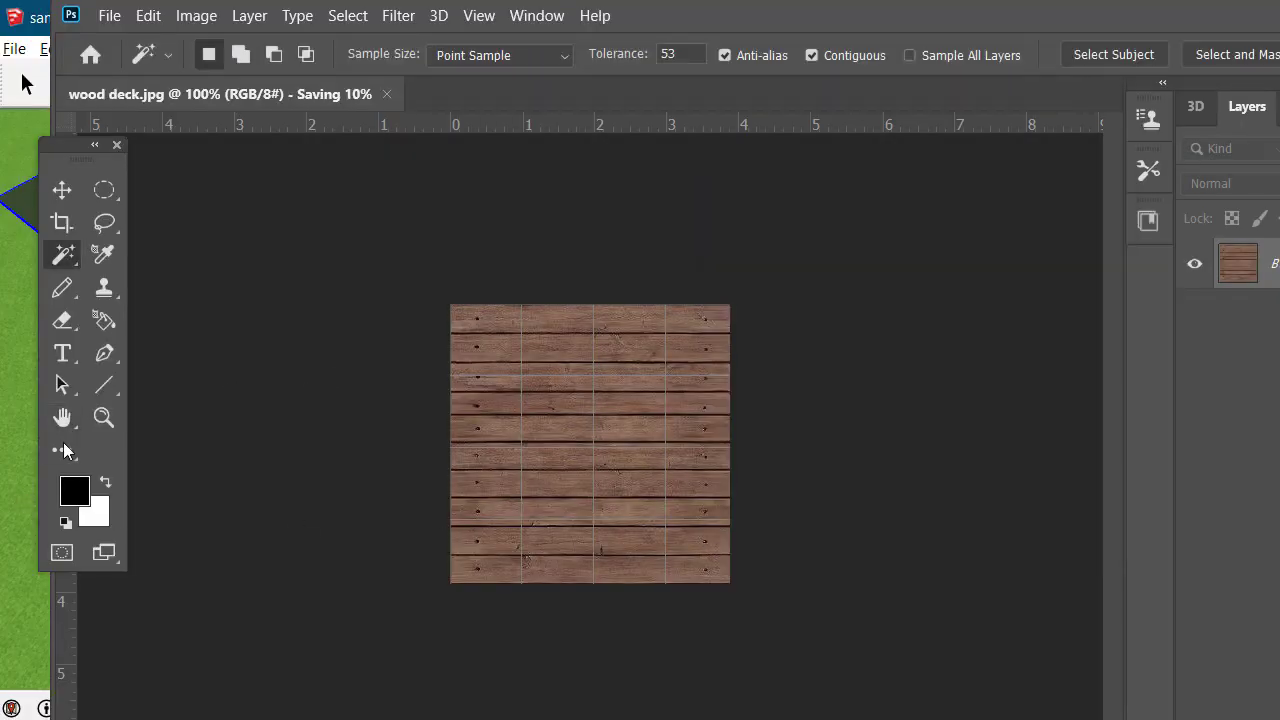
Step: Save a second JPEG copy of the image as wood deck_bmp.jpg at quality 12 in the Project2 folder
{"action": "left_click", "coordinate": [116, 420]}
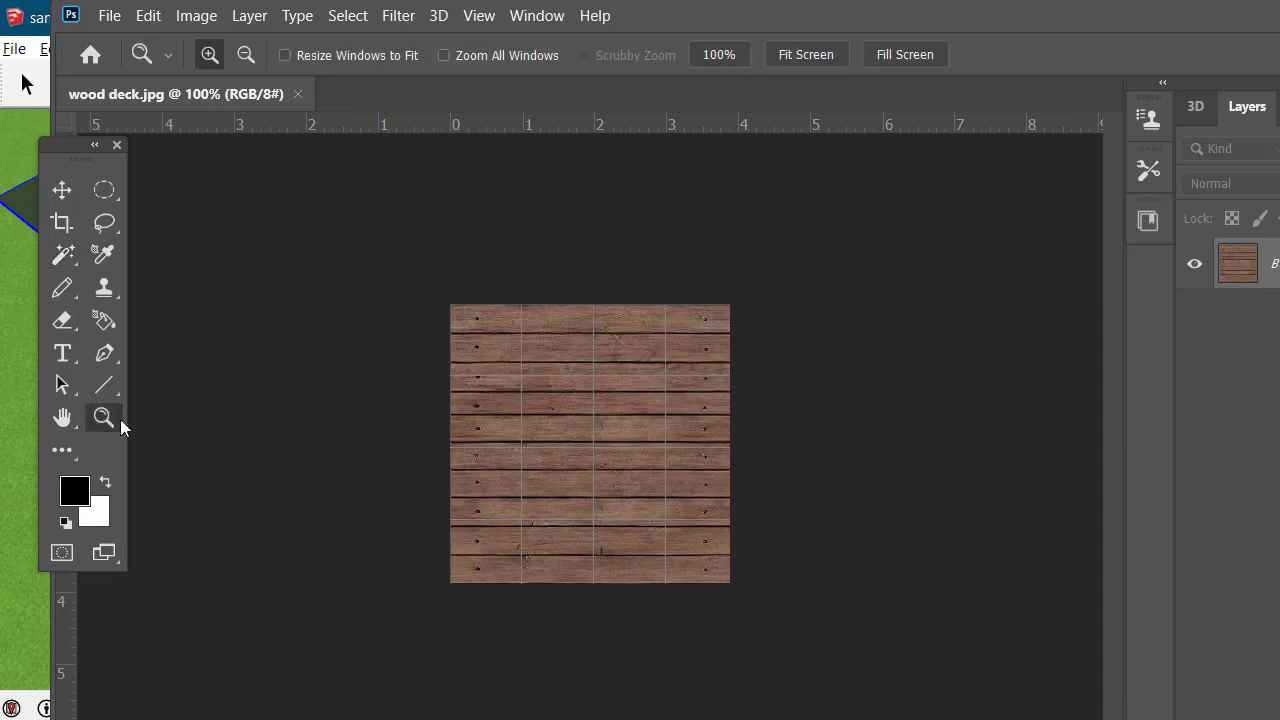
{"action": "left_click", "coordinate": [637, 487]}
{"action": "left_click", "coordinate": [110, 16]}
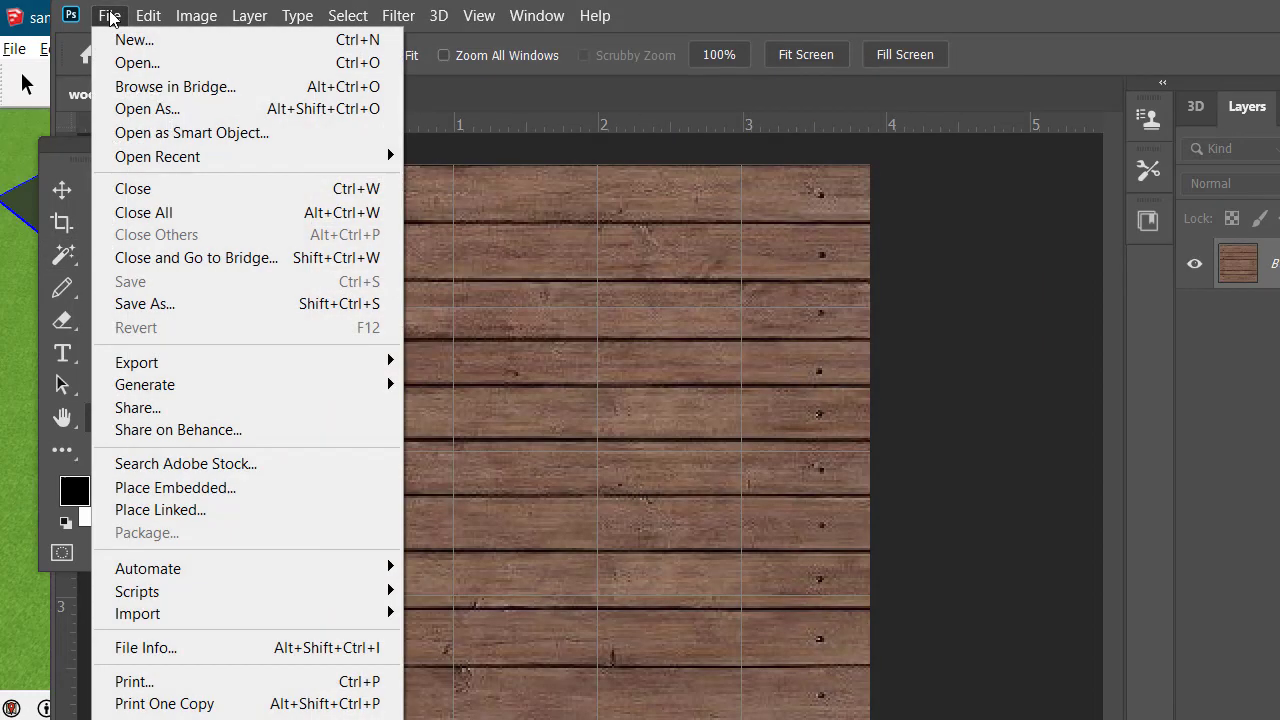
{"action": "left_click", "coordinate": [237, 308]}
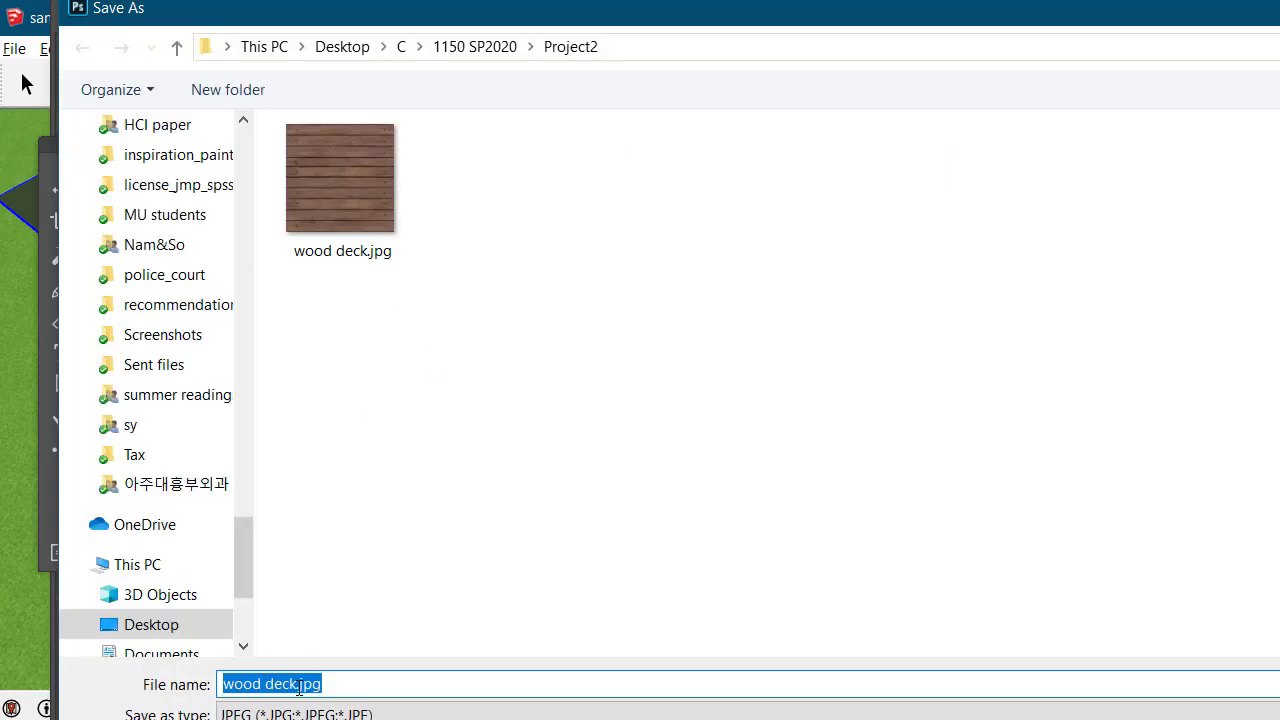
{"action": "left_click", "coordinate": [316, 686]}
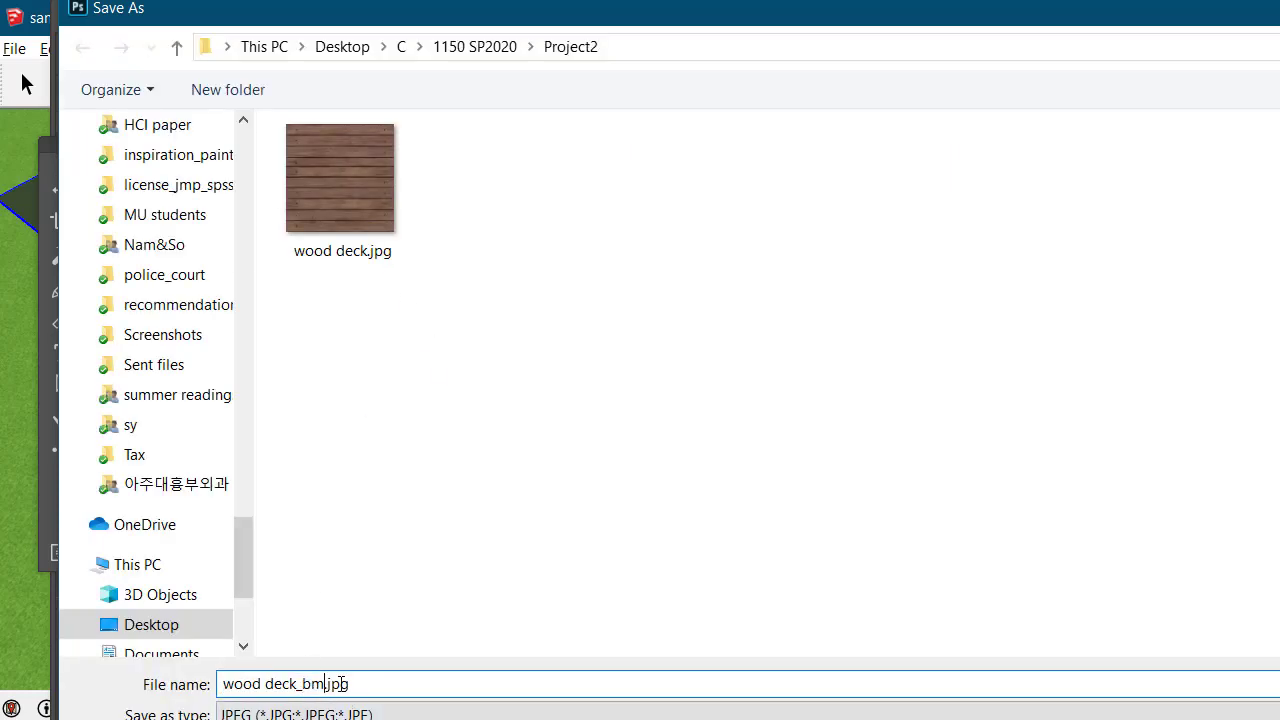
{"action": "key", "text": "Return"}
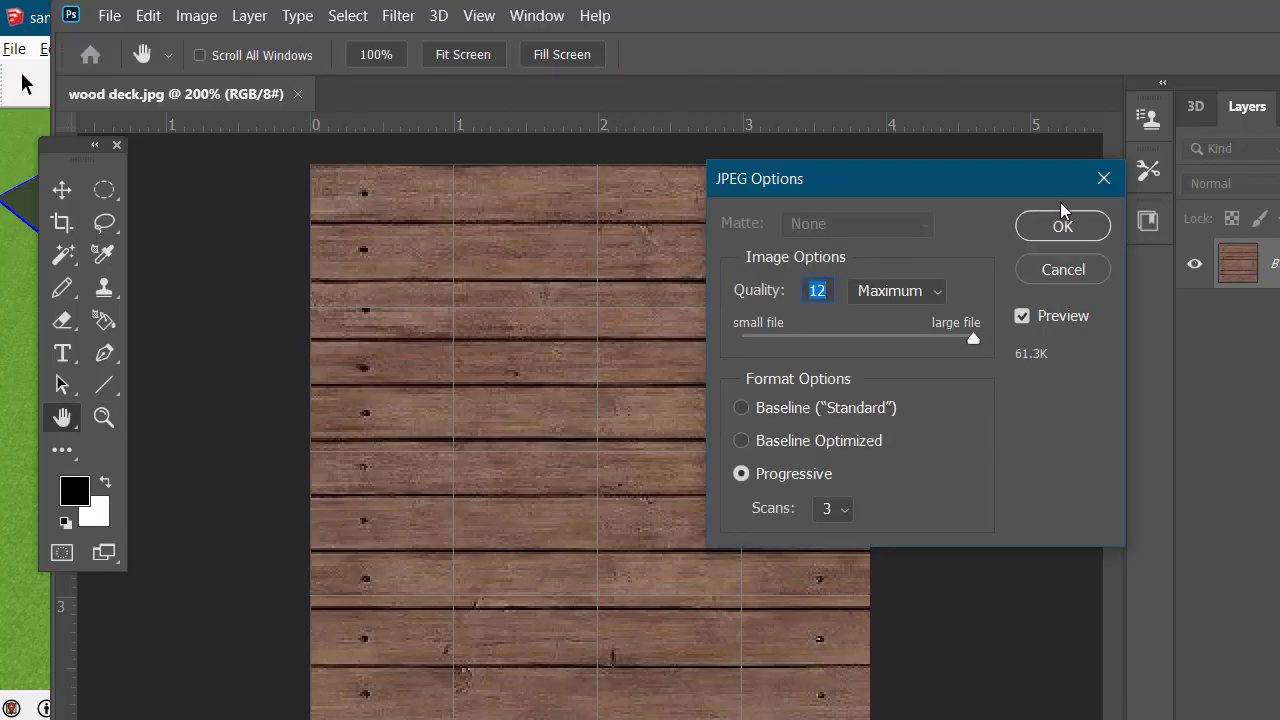
{"action": "left_click", "coordinate": [1066, 236]}
Step: Select the thin gap below the first plank with the Rectangular Marquee and fill it with black on a new layer
{"action": "left_click", "coordinate": [105, 194]}
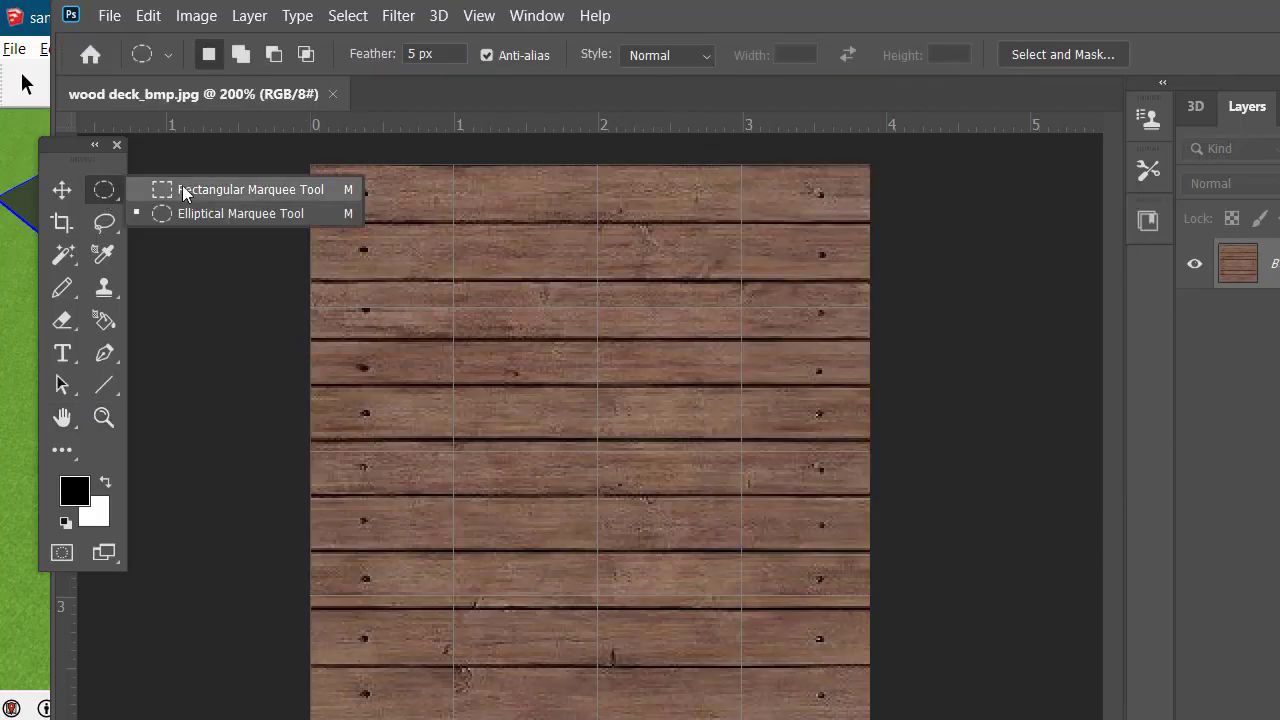
{"action": "left_click", "coordinate": [214, 186]}
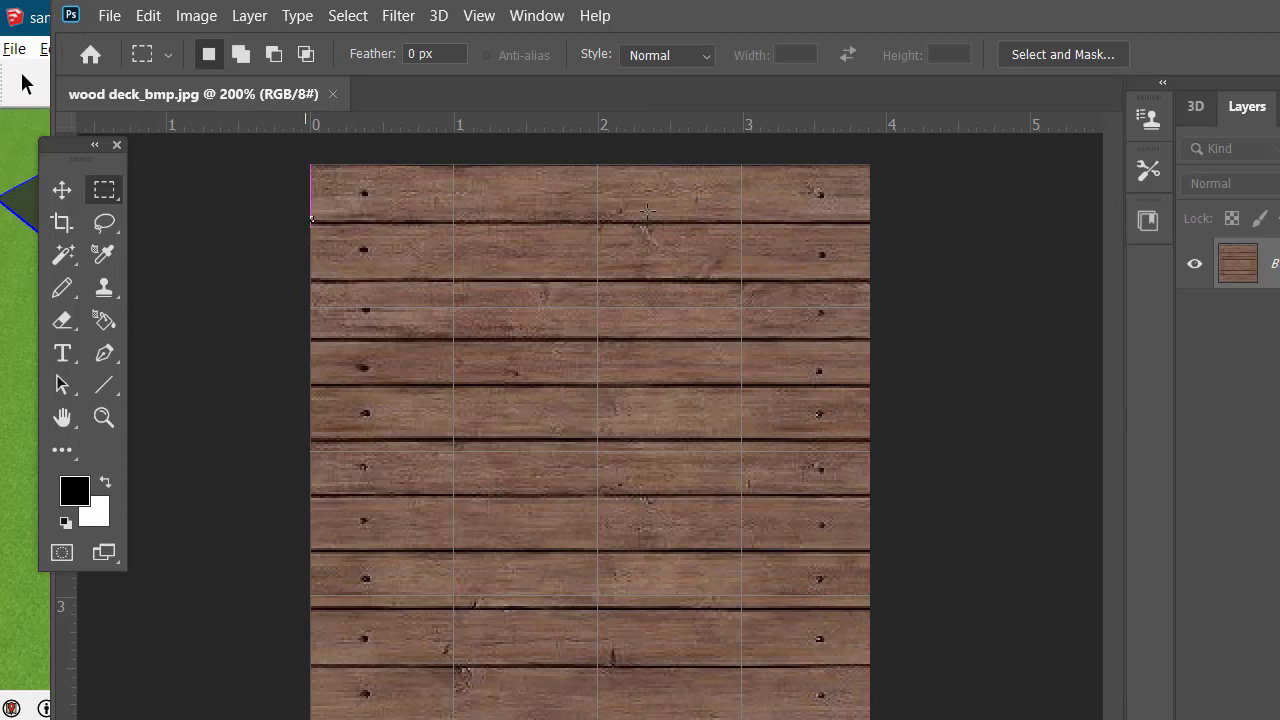
{"action": "left_click_drag", "start_coordinate": [312, 218], "coordinate": [943, 217]}
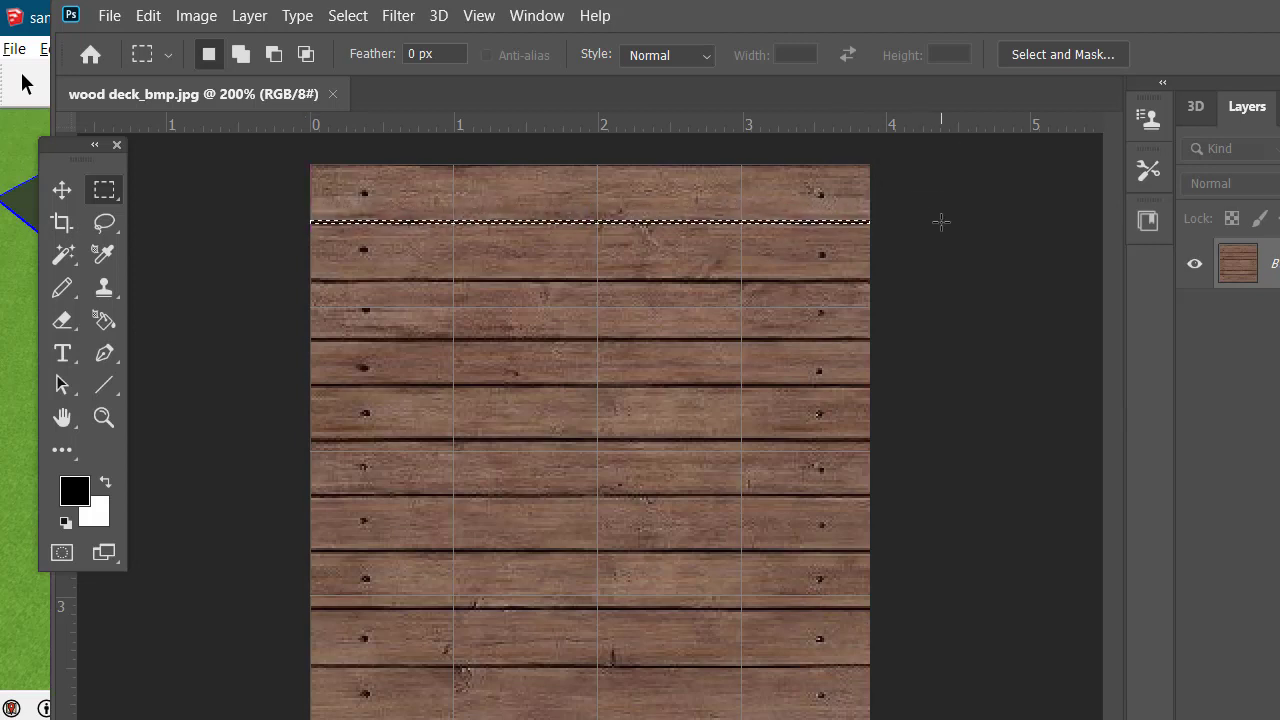
{"action": "scroll", "coordinate": [725, 205], "scroll_direction": "up", "scroll_amount": 2, "text": "alt"}
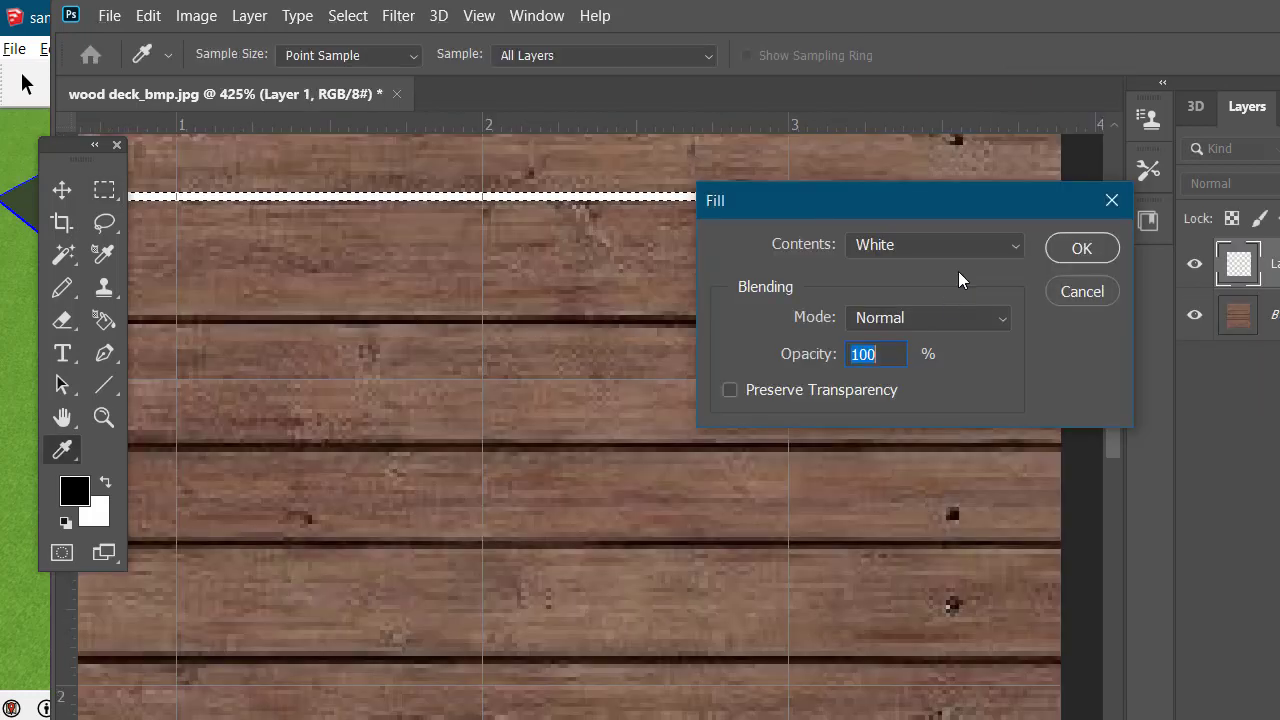
{"action": "left_click", "coordinate": [962, 248]}
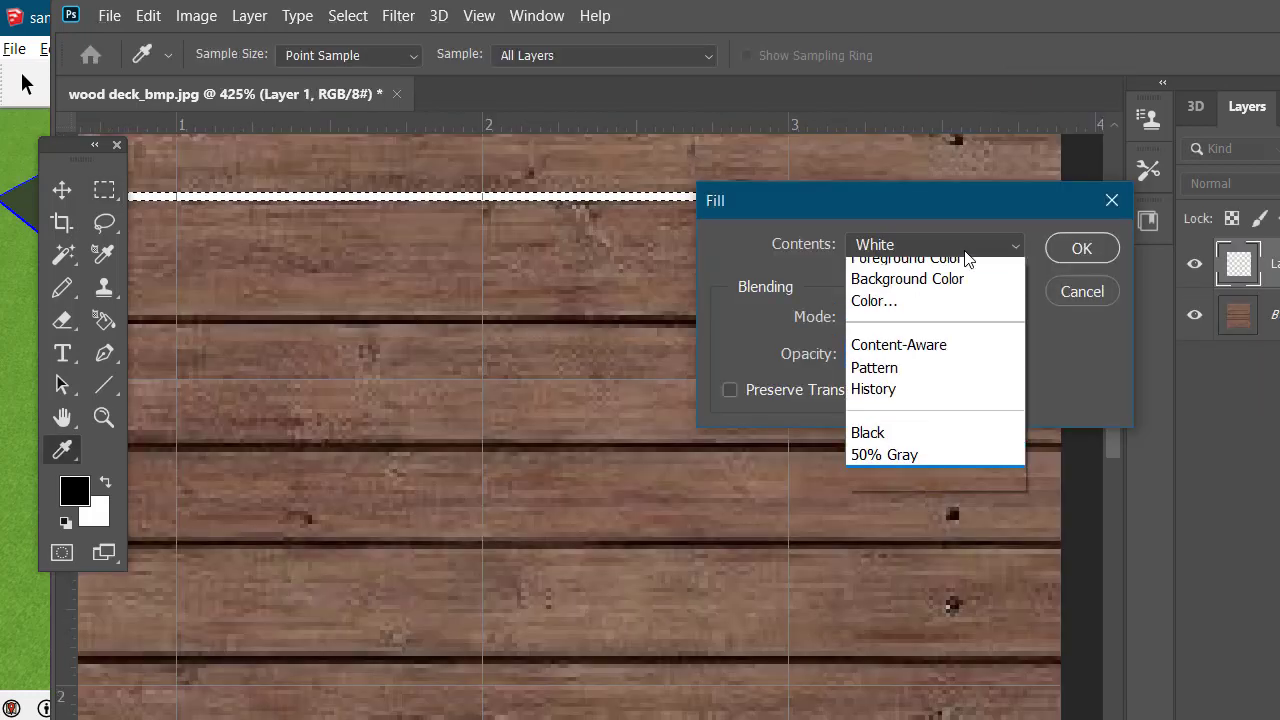
{"action": "left_click", "coordinate": [938, 447]}
{"action": "left_click", "coordinate": [1081, 249]}
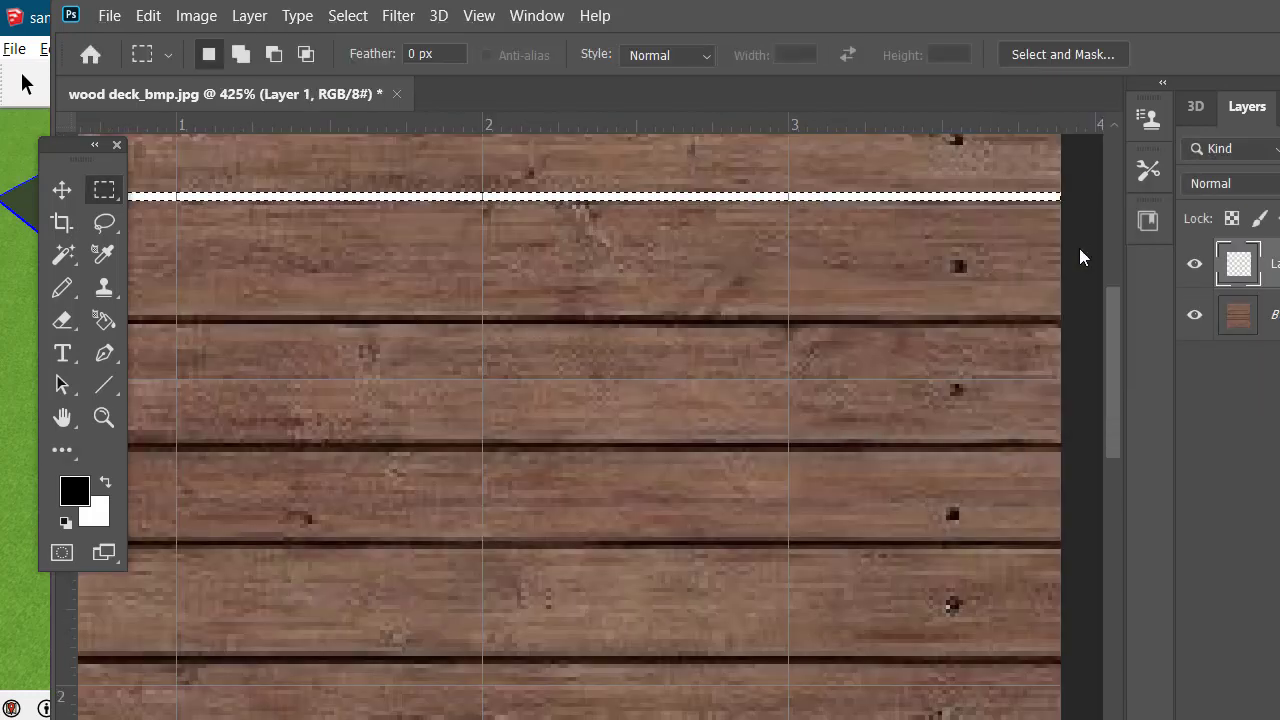
Step: Copy the black strip down onto each of the remaining plank gaps, and deselect it
{"action": "left_click", "coordinate": [62, 189]}
{"action": "left_click_drag", "start_coordinate": [452, 198], "coordinate": [449, 326], "text": "alt"}
{"action": "left_click_drag", "start_coordinate": [456, 330], "coordinate": [473, 447], "text": "alt"}
{"action": "scroll", "coordinate": [471, 410], "scroll_direction": "down", "scroll_amount": 2}
{"action": "scroll", "coordinate": [471, 413], "scroll_direction": "down", "scroll_amount": 1}
{"action": "left_click_drag", "start_coordinate": [520, 268], "coordinate": [551, 598], "text": "alt"}
{"action": "scroll", "coordinate": [556, 491], "scroll_direction": "down", "scroll_amount": 3}
{"action": "key", "text": "ctrl+d"}
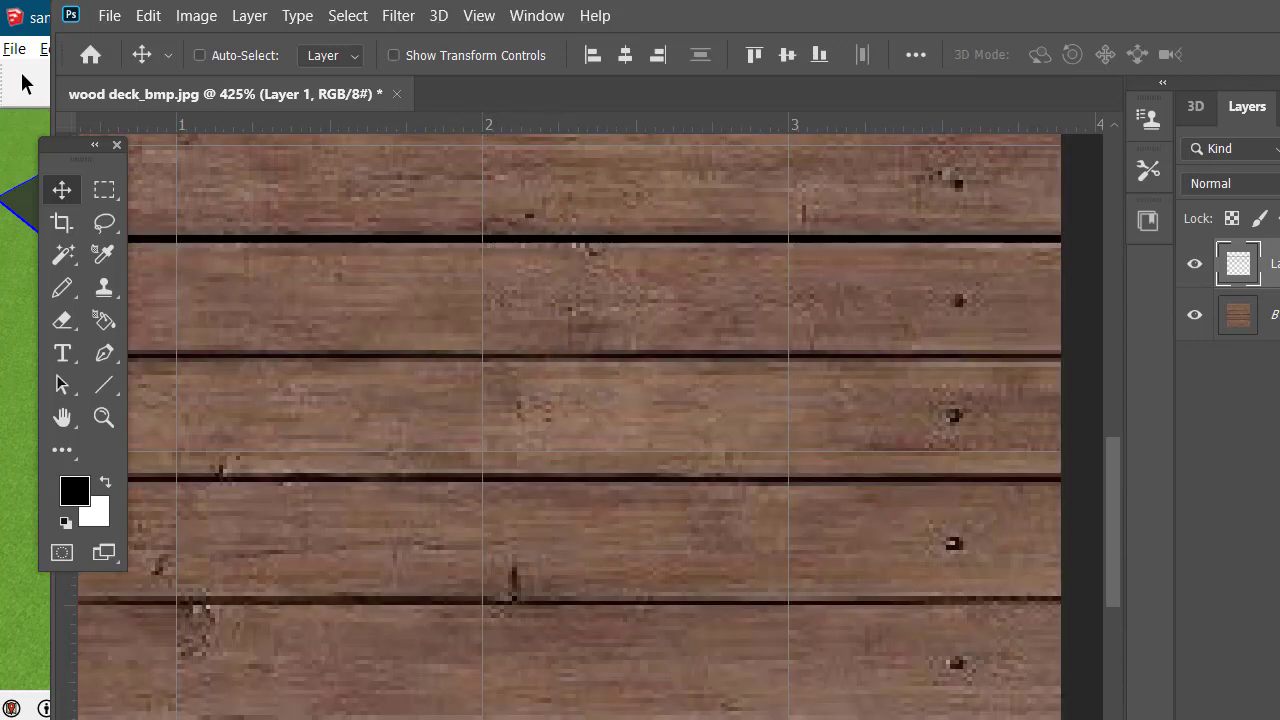
Step: Place another black strip on a separate layer along the image's upper edge, and merge it with Layer 1
{"action": "scroll", "coordinate": [648, 478], "scroll_direction": "up", "scroll_amount": 6}
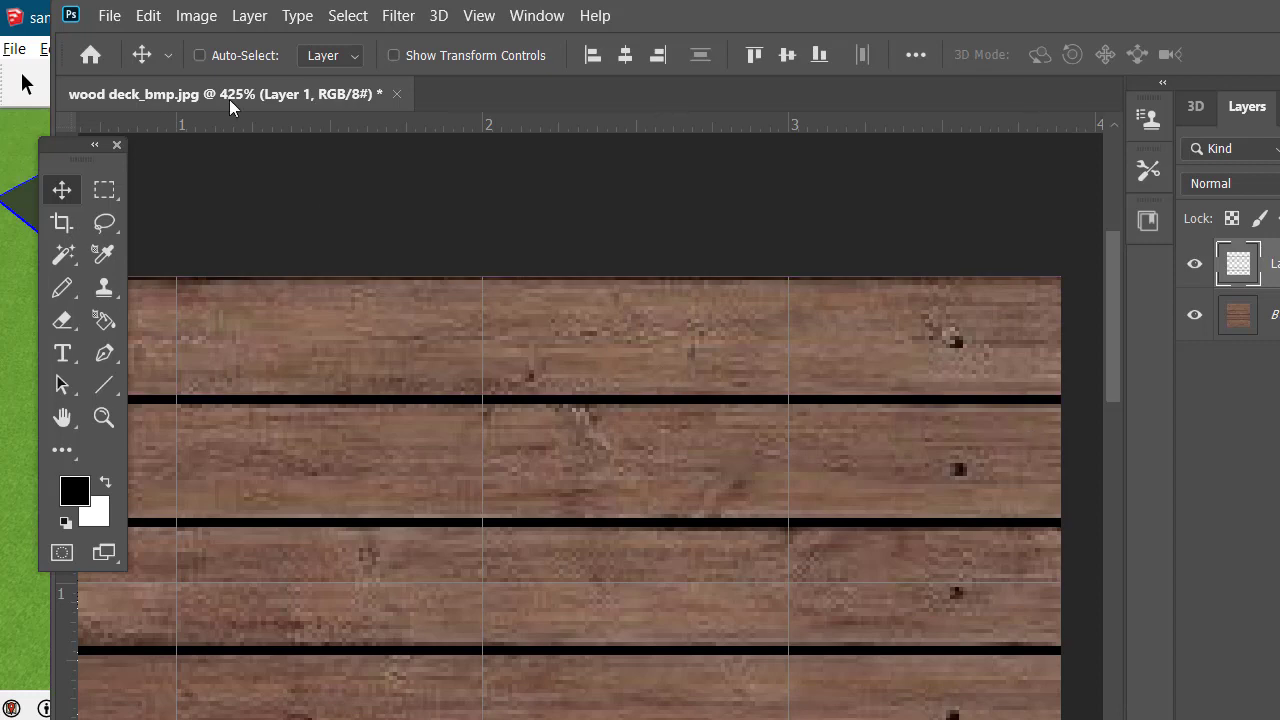
{"action": "scroll", "coordinate": [866, 484], "scroll_direction": "down", "scroll_amount": 3}
{"action": "left_click_drag", "start_coordinate": [1112, 471], "coordinate": [1083, 314]}
{"action": "key", "text": "ctrl+shift+alt+n"}
{"action": "left_click_drag", "start_coordinate": [891, 666], "coordinate": [832, 242]}
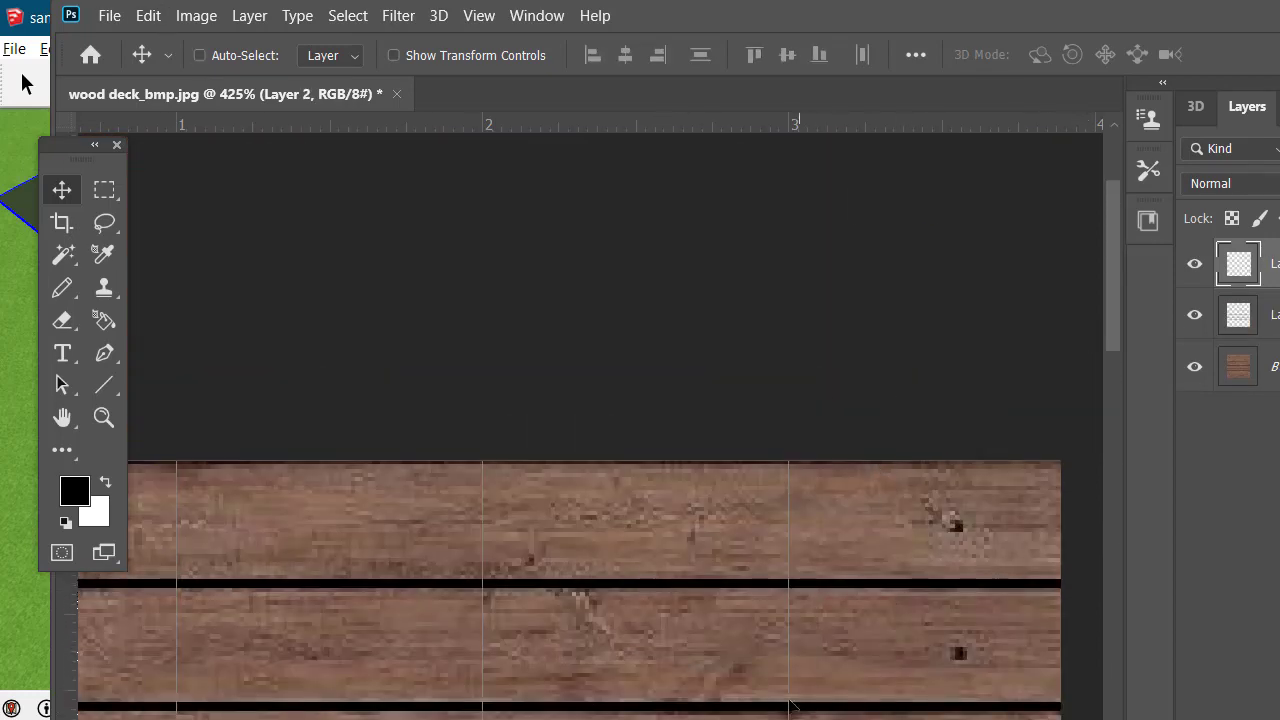
{"action": "left_click_drag", "start_coordinate": [791, 651], "coordinate": [903, 509]}
{"action": "scroll", "coordinate": [1008, 558], "scroll_direction": "up", "scroll_amount": 1}
{"action": "scroll", "coordinate": [1022, 566], "scroll_direction": "up", "scroll_amount": 4, "text": "alt"}
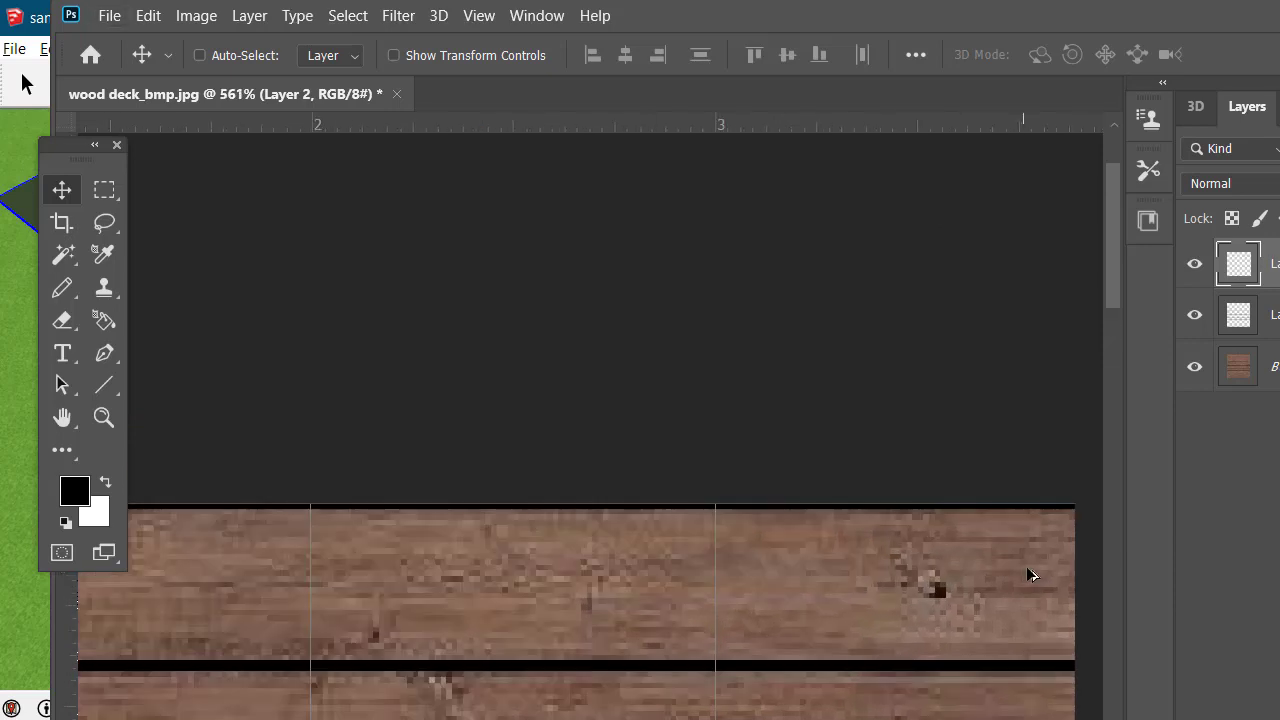
{"action": "scroll", "coordinate": [1034, 566], "scroll_direction": "down", "scroll_amount": 3}
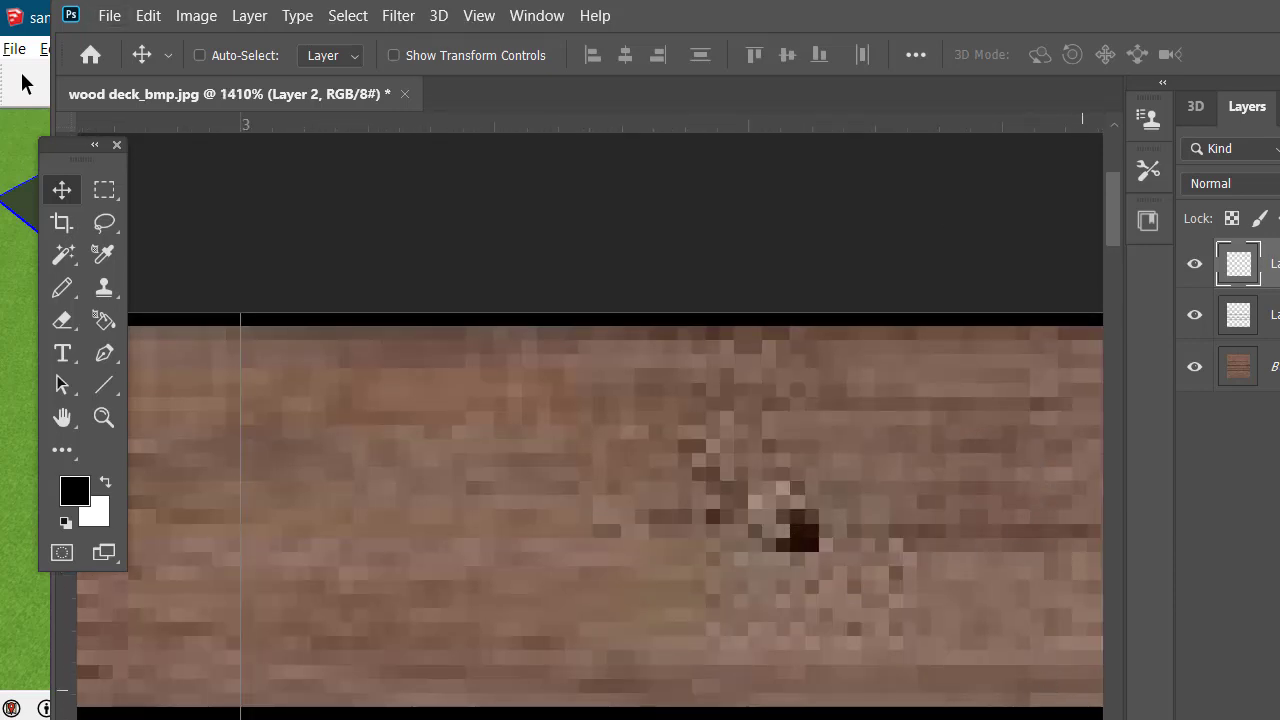
{"action": "right_click", "coordinate": [1038, 276]}
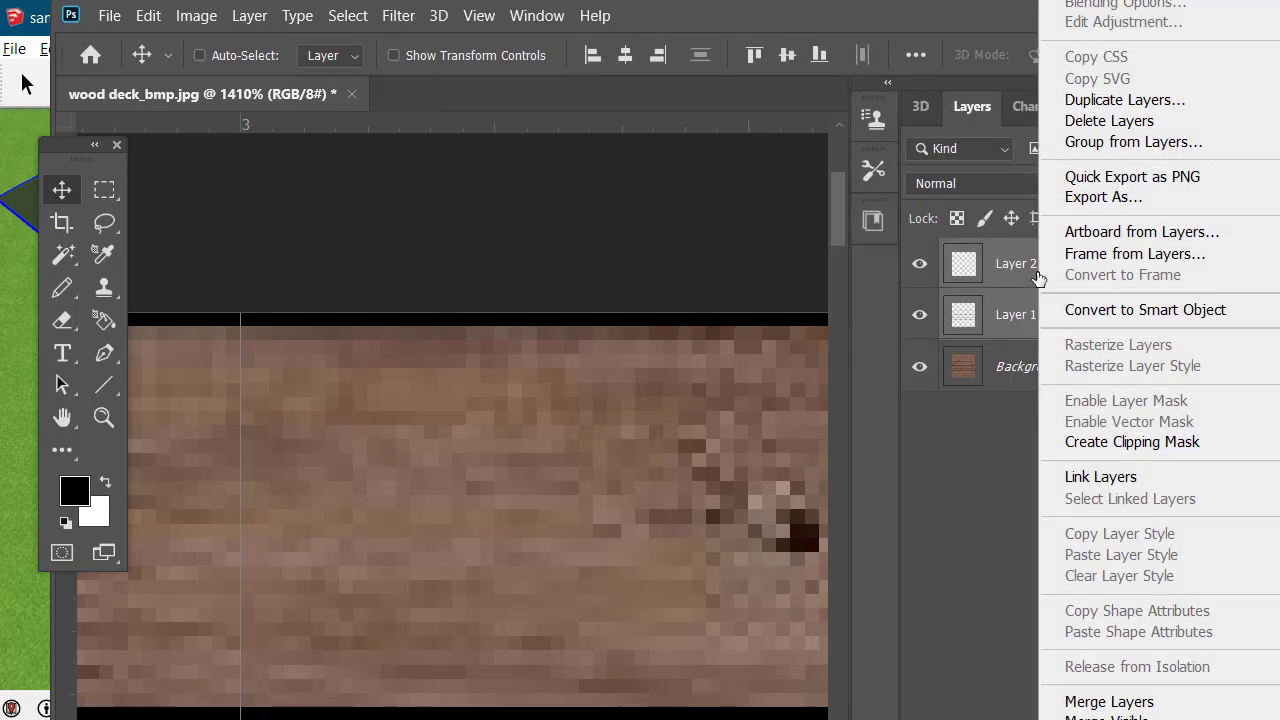
{"action": "left_click", "coordinate": [1134, 699]}
Step: Fill the entire Background layer with white beneath the black plank lines
{"action": "left_click", "coordinate": [1069, 316]}
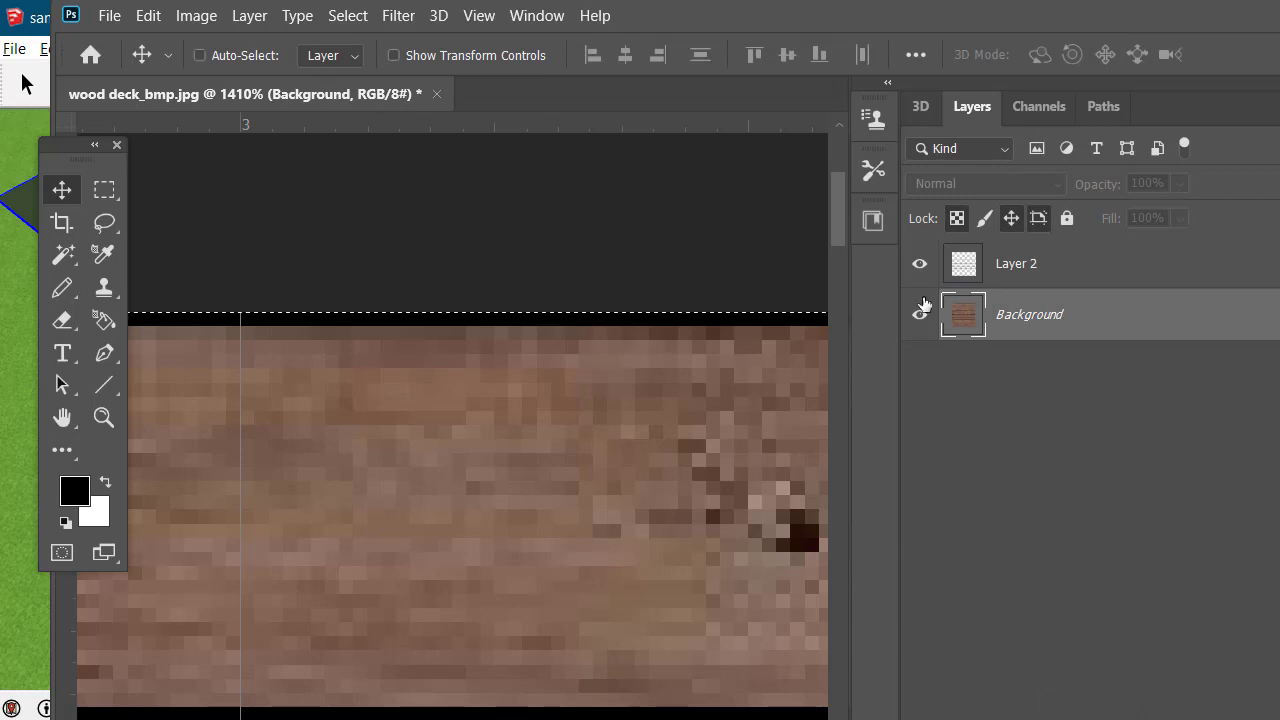
{"action": "left_click", "coordinate": [148, 15]}
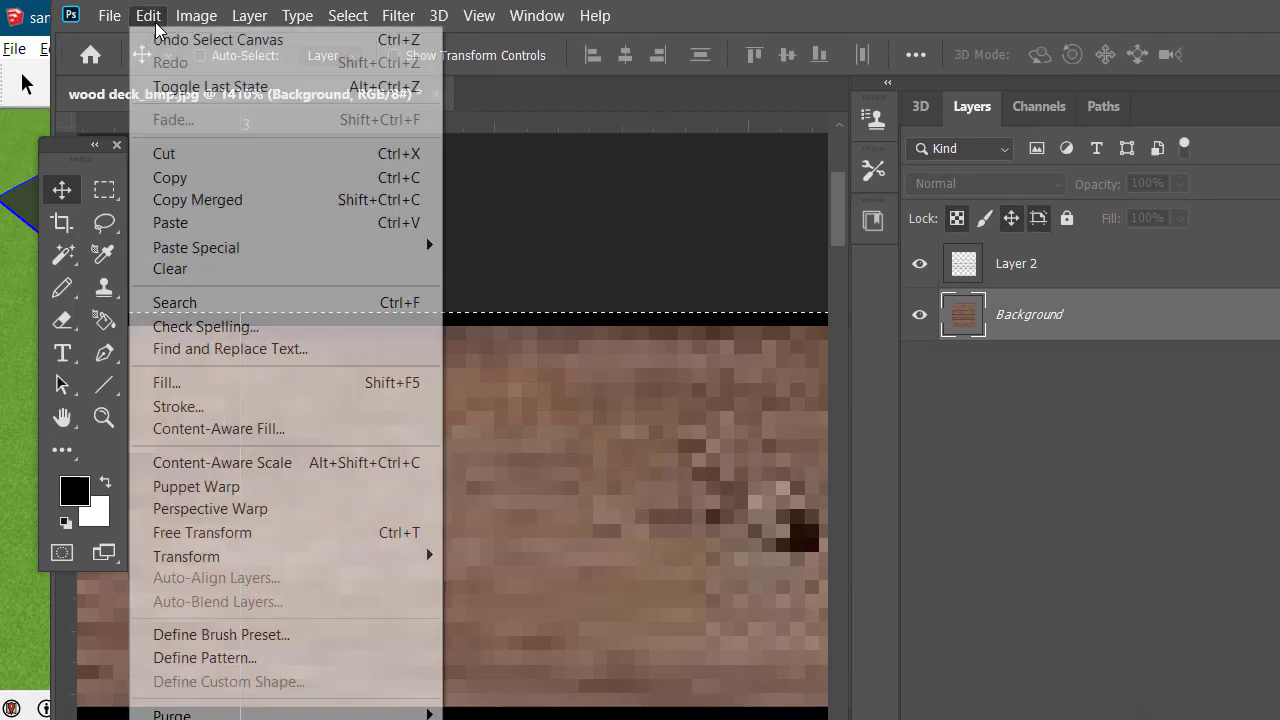
{"action": "left_click", "coordinate": [193, 385]}
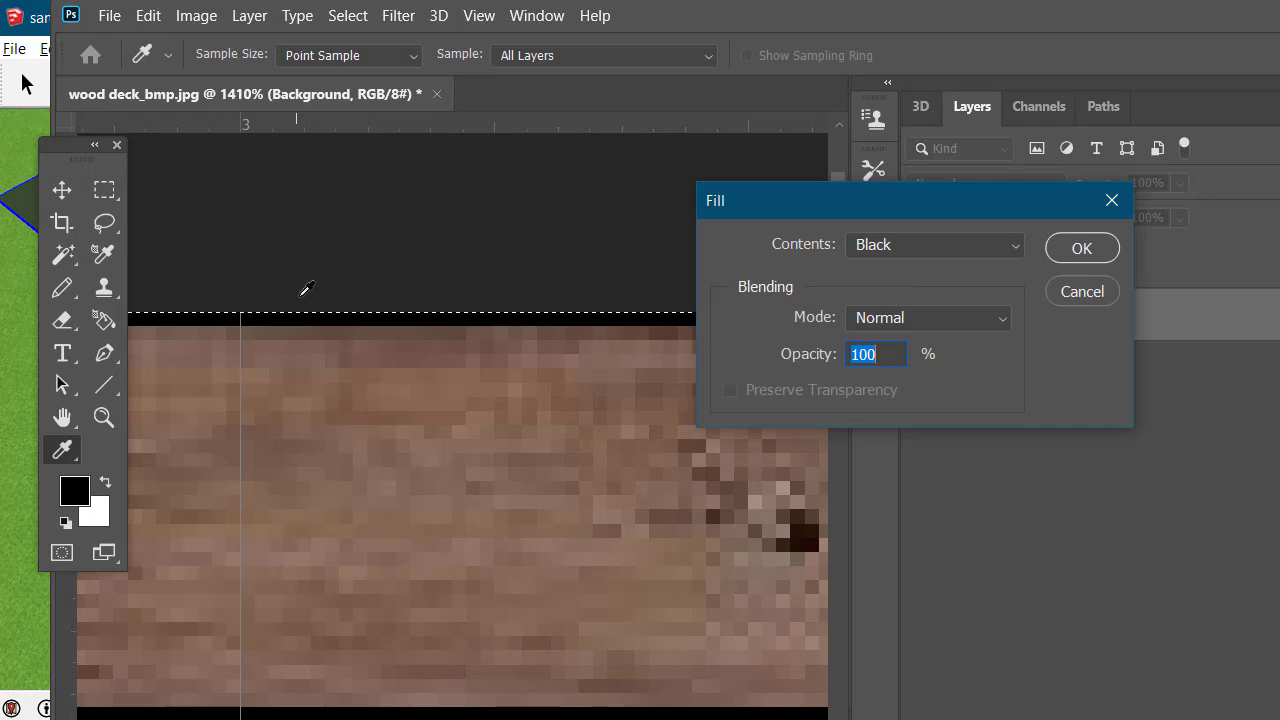
{"action": "left_click", "coordinate": [875, 244]}
{"action": "left_click", "coordinate": [877, 486]}
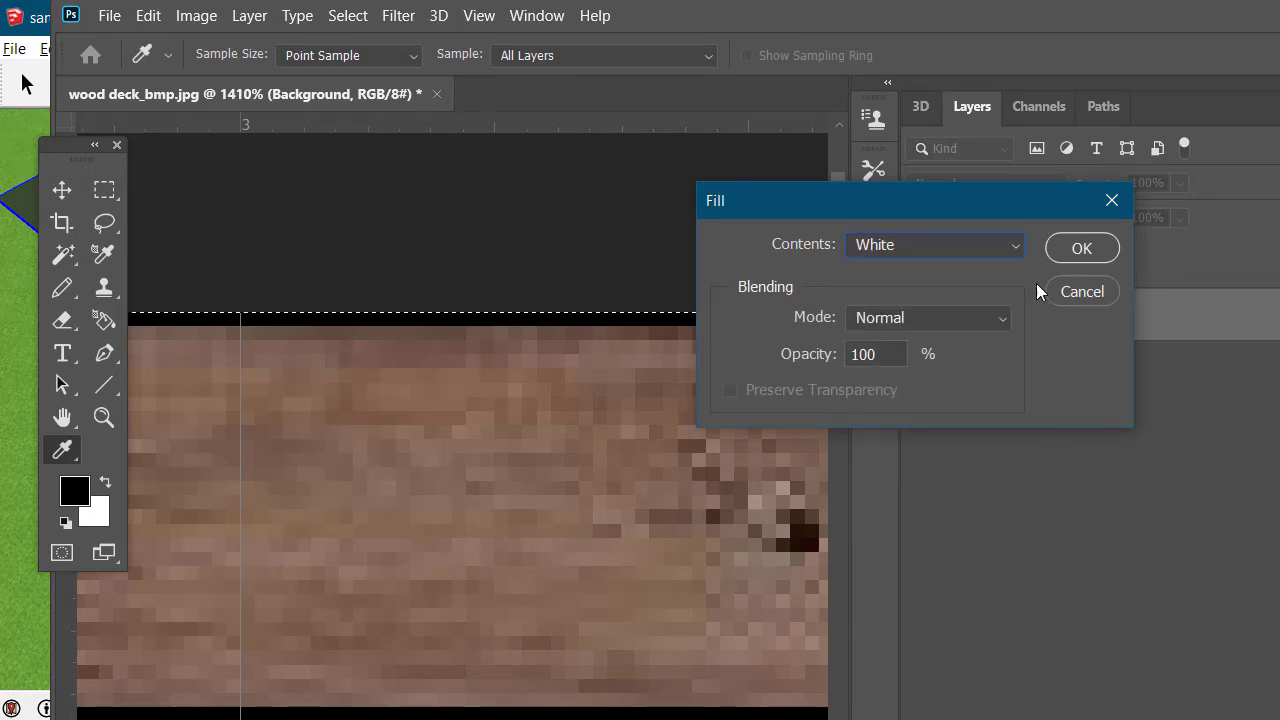
{"action": "left_click", "coordinate": [1077, 252]}
{"action": "scroll", "coordinate": [586, 463], "scroll_direction": "down", "scroll_amount": 10, "text": "alt"}
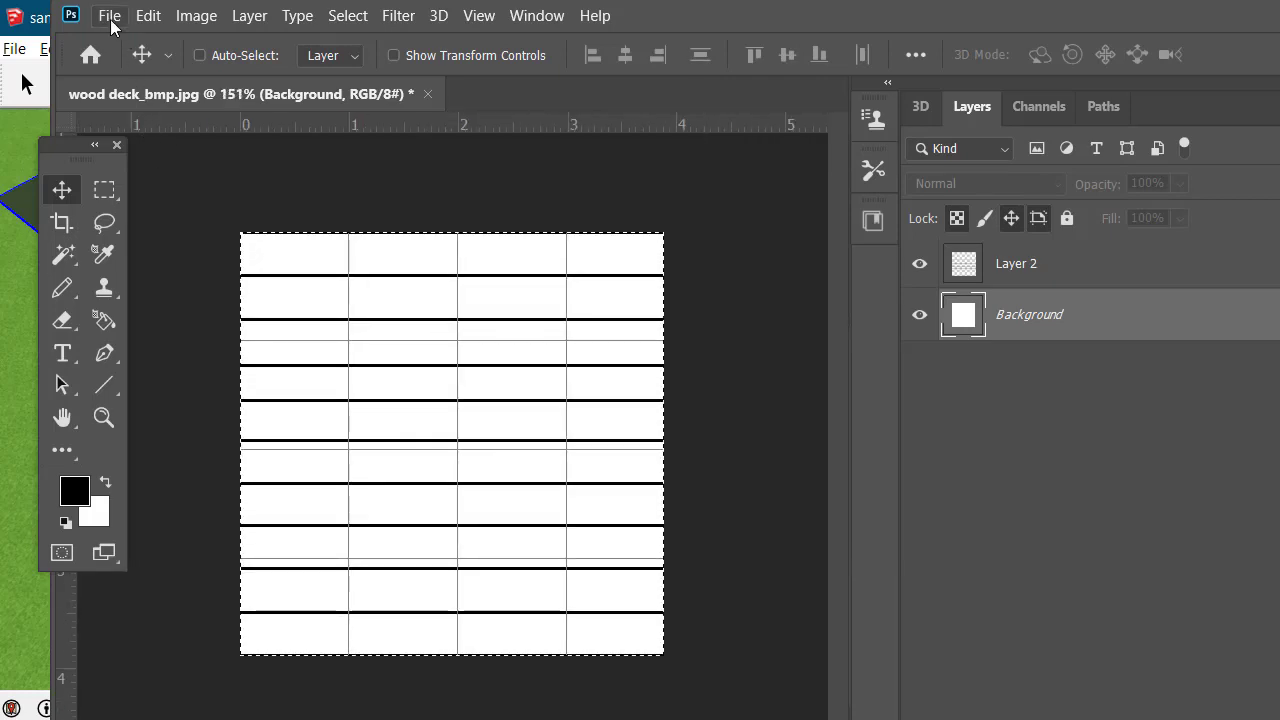
Step: Convert the bump image to Grayscale mode with its layers flattened, and save the file
{"action": "left_click", "coordinate": [197, 16]}
{"action": "mouse_move", "coordinate": [209, 45]}
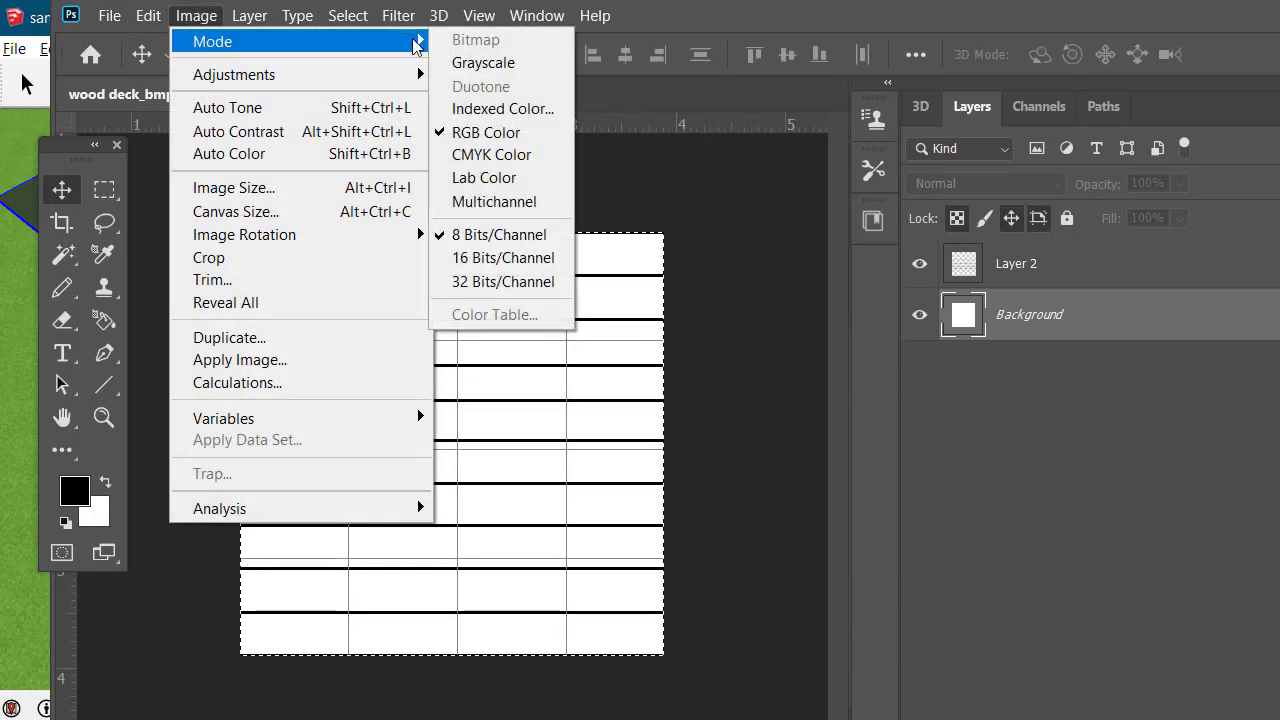
{"action": "left_click", "coordinate": [471, 63]}
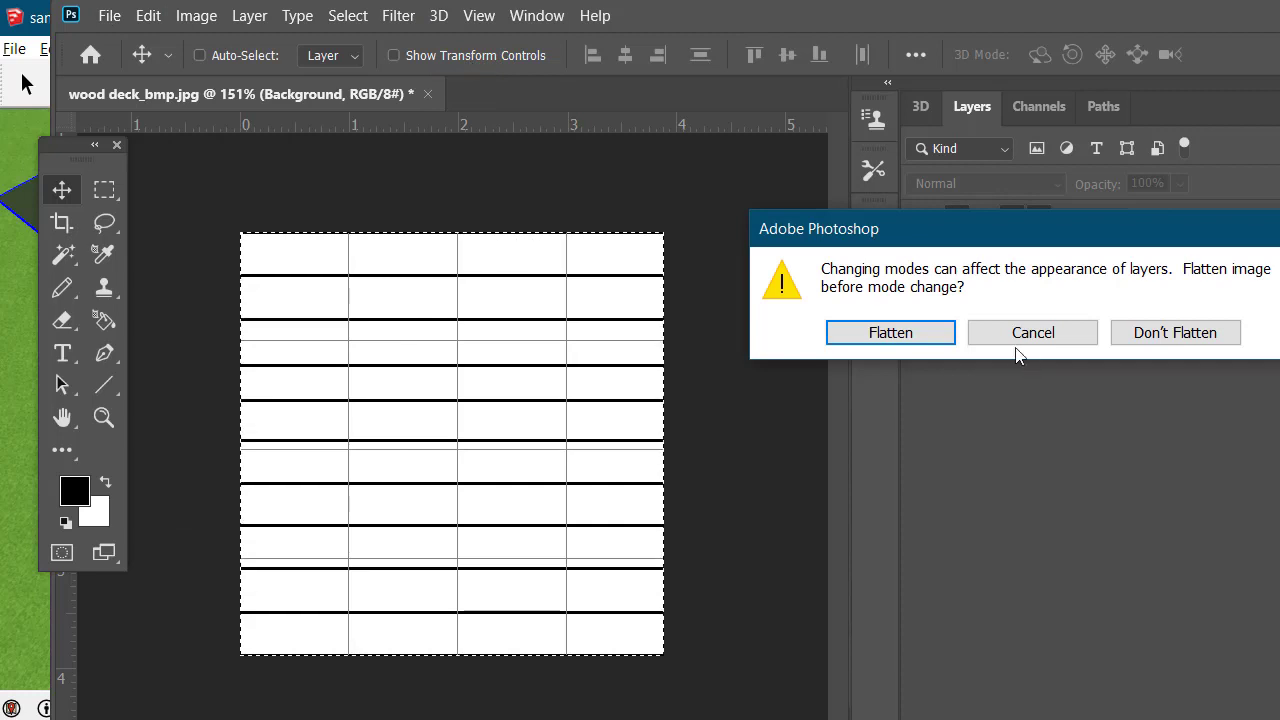
{"action": "left_click", "coordinate": [909, 334]}
{"action": "left_click", "coordinate": [874, 374]}
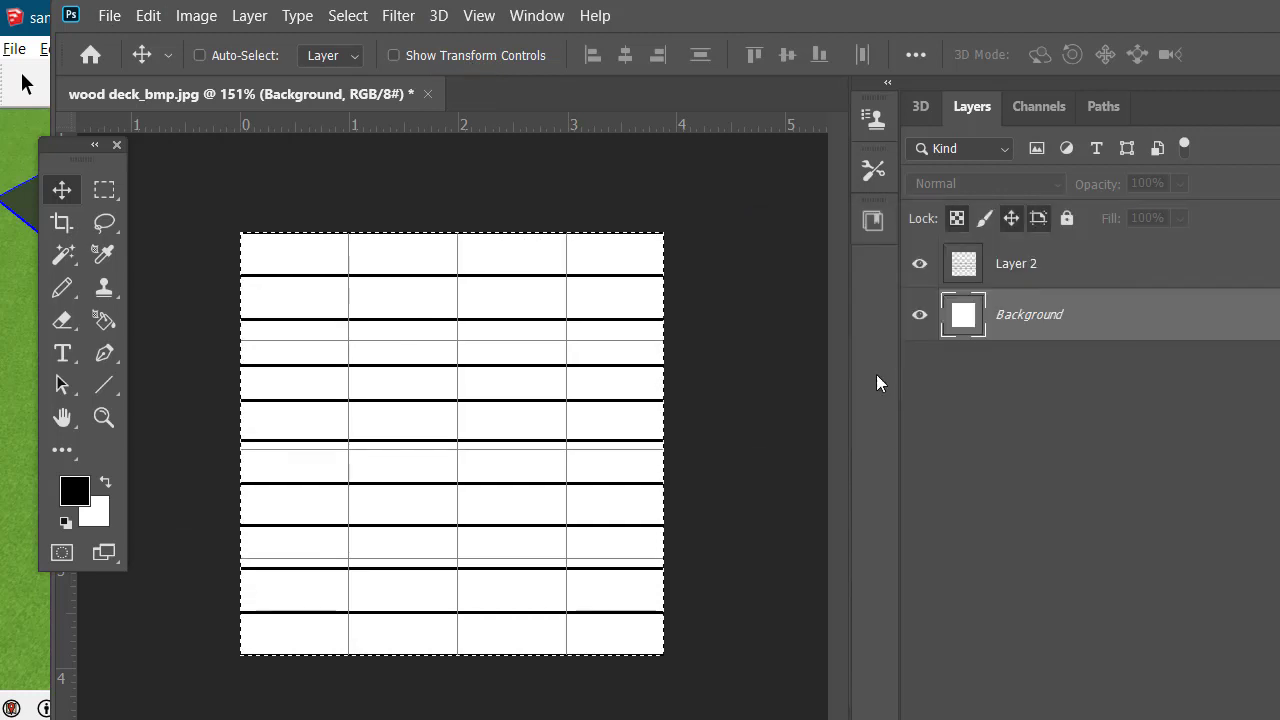
{"action": "left_click", "coordinate": [148, 16]}
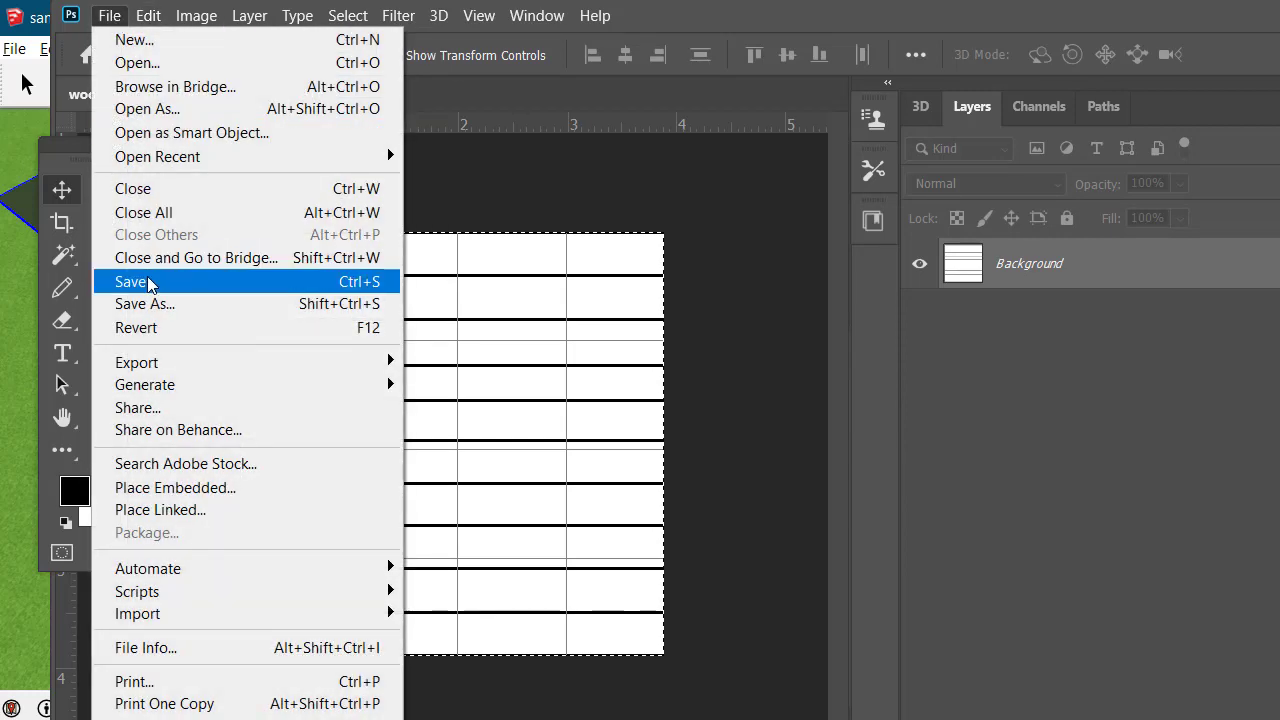
{"action": "left_click", "coordinate": [150, 284]}
Step: Switch to SketchUp and load wood deck.jpg as the Wood Floor material's texture image
{"action": "left_click", "coordinate": [25, 84]}
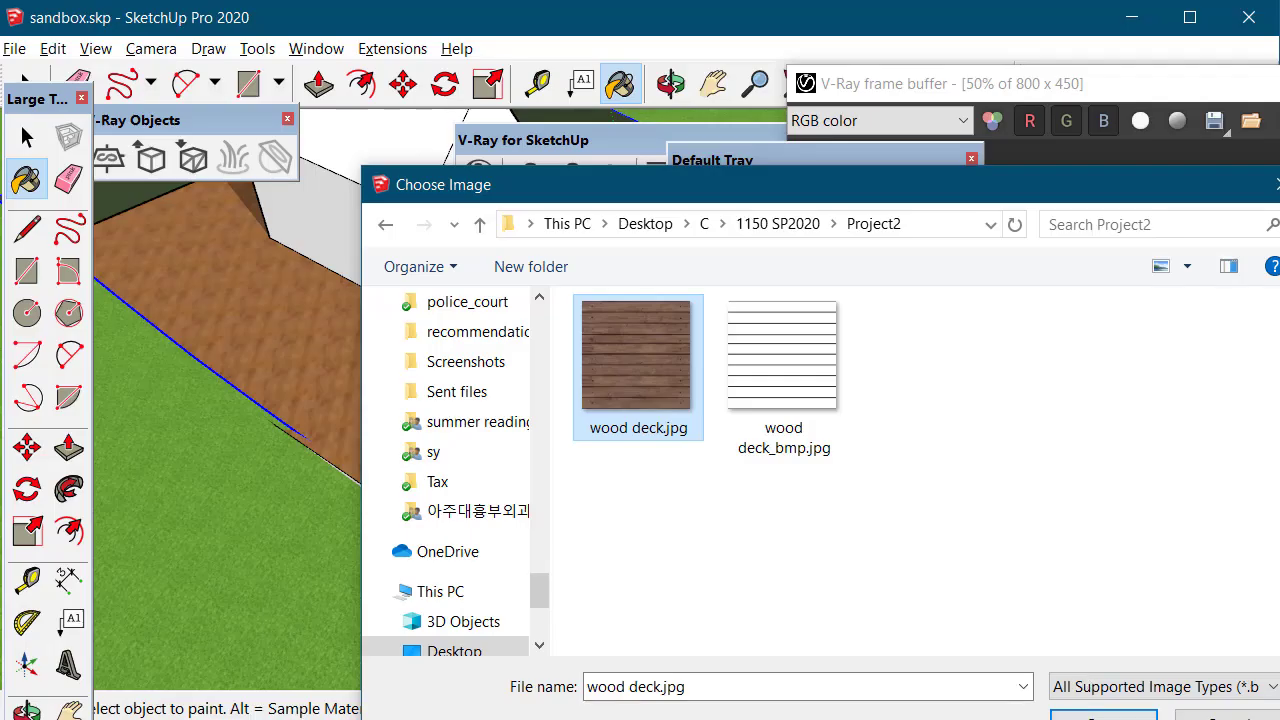
{"action": "key", "text": "Return"}
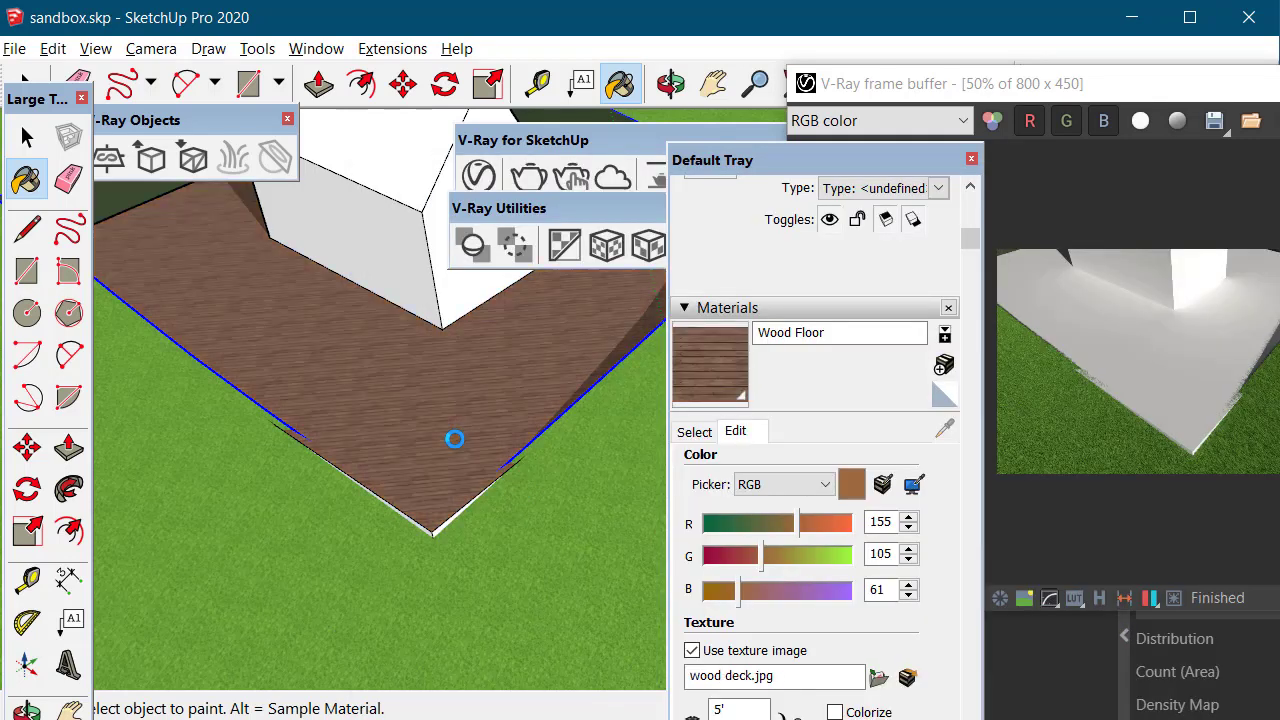
{"action": "scroll", "coordinate": [466, 433], "scroll_direction": "up", "scroll_amount": 6}
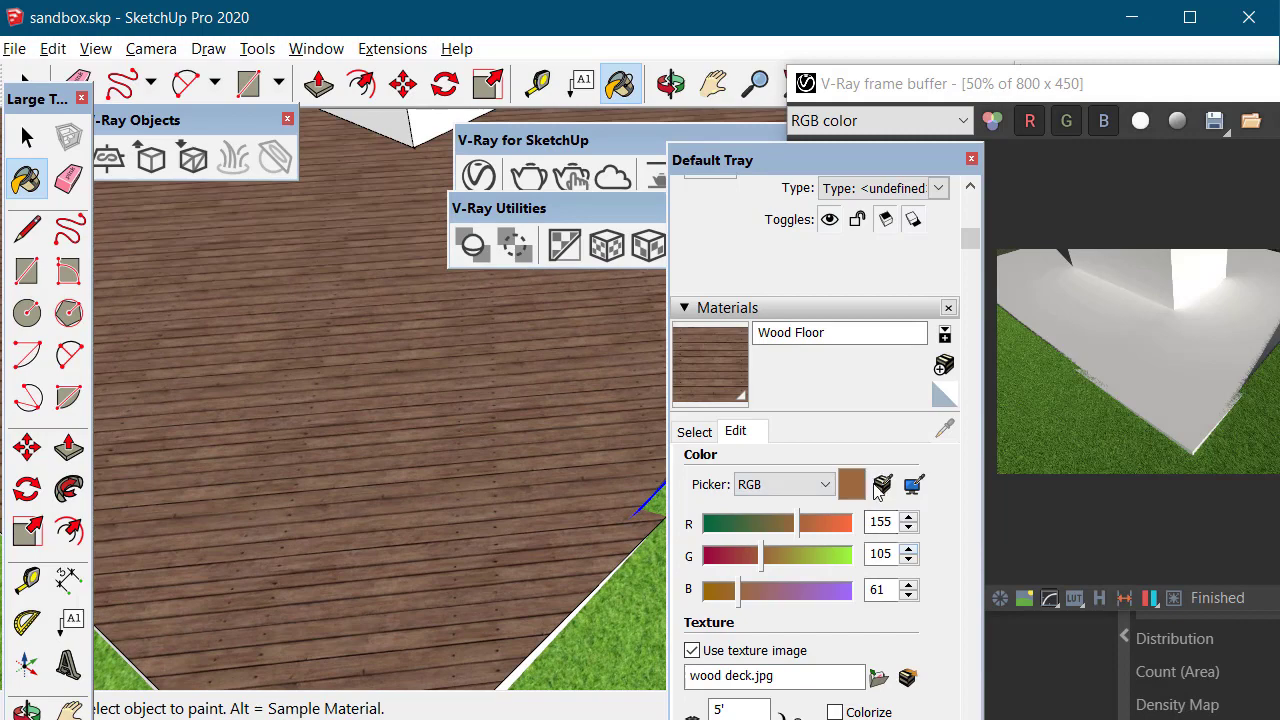
Step: Start positioning the texture on the deck's top face, and move the V-Ray for SketchUp and V-Ray Utilities toolbars clear of the model
{"action": "right_click", "coordinate": [352, 594]}
{"action": "mouse_move", "coordinate": [414, 477]}
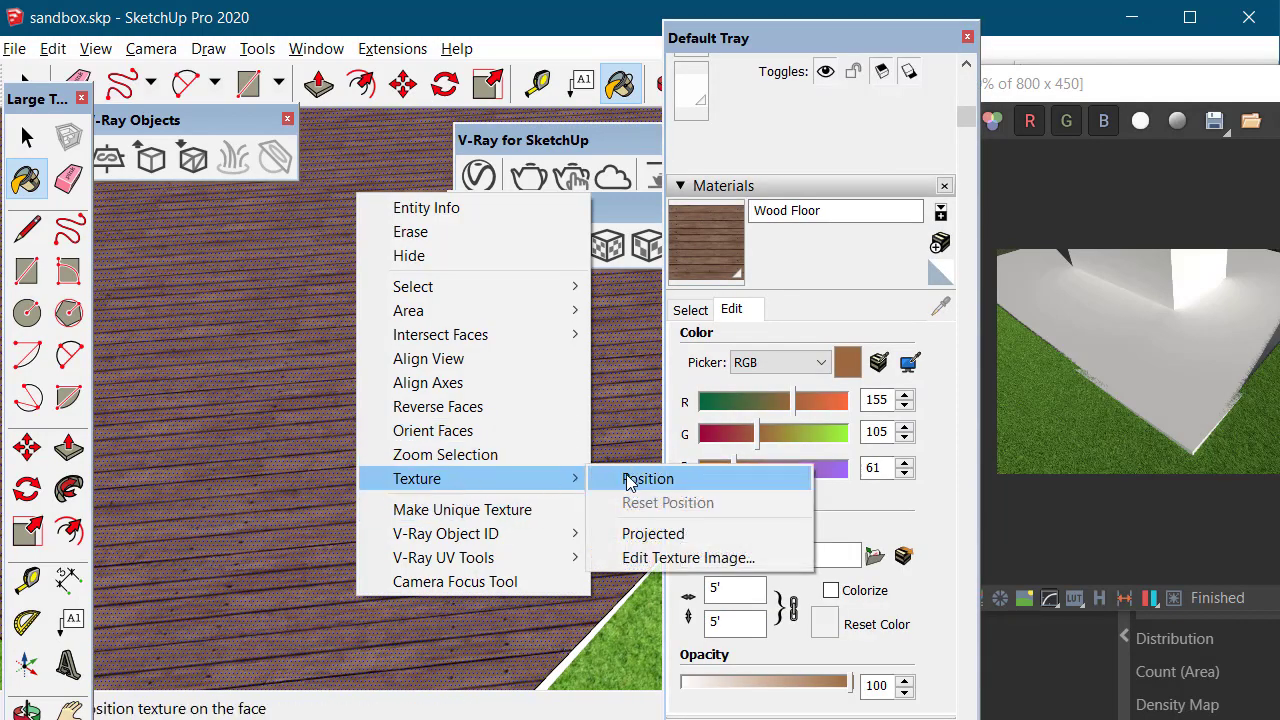
{"action": "left_click", "coordinate": [630, 481]}
{"action": "left_click_drag", "start_coordinate": [569, 139], "coordinate": [858, 142]}
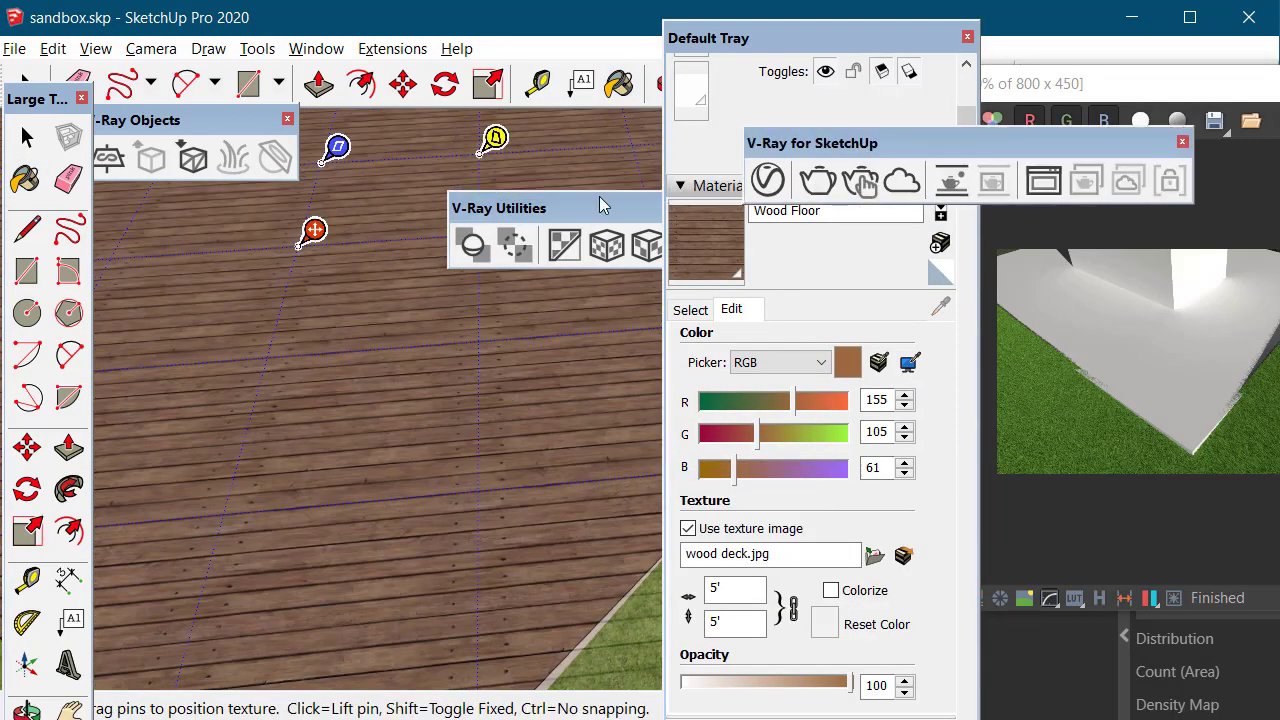
{"action": "left_click_drag", "start_coordinate": [597, 203], "coordinate": [858, 203]}
Step: Enlarge the wood texture on the deck's top face using its scale/rotate pin, and accept the new placement
{"action": "left_click_drag", "start_coordinate": [503, 224], "coordinate": [460, 308]}
{"action": "scroll", "coordinate": [460, 298], "scroll_direction": "down", "scroll_amount": 3}
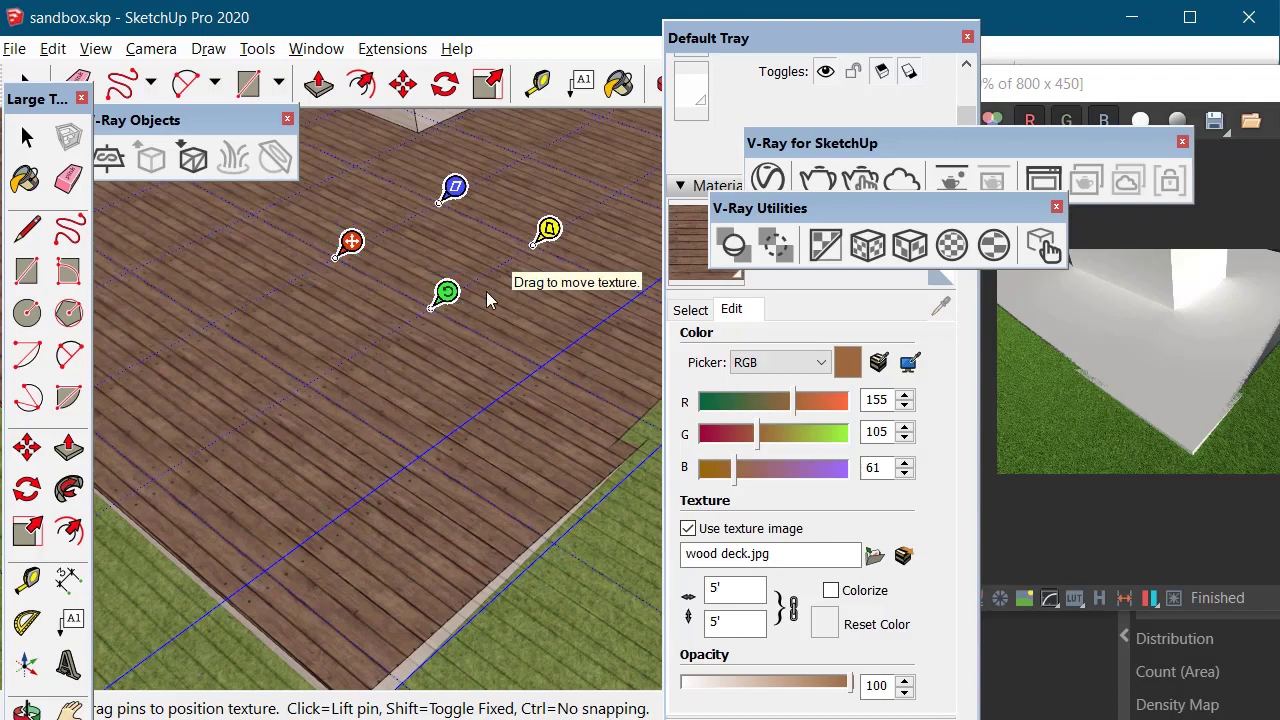
{"action": "scroll", "coordinate": [490, 297], "scroll_direction": "down", "scroll_amount": 2}
{"action": "scroll", "coordinate": [490, 297], "scroll_direction": "up", "scroll_amount": 5}
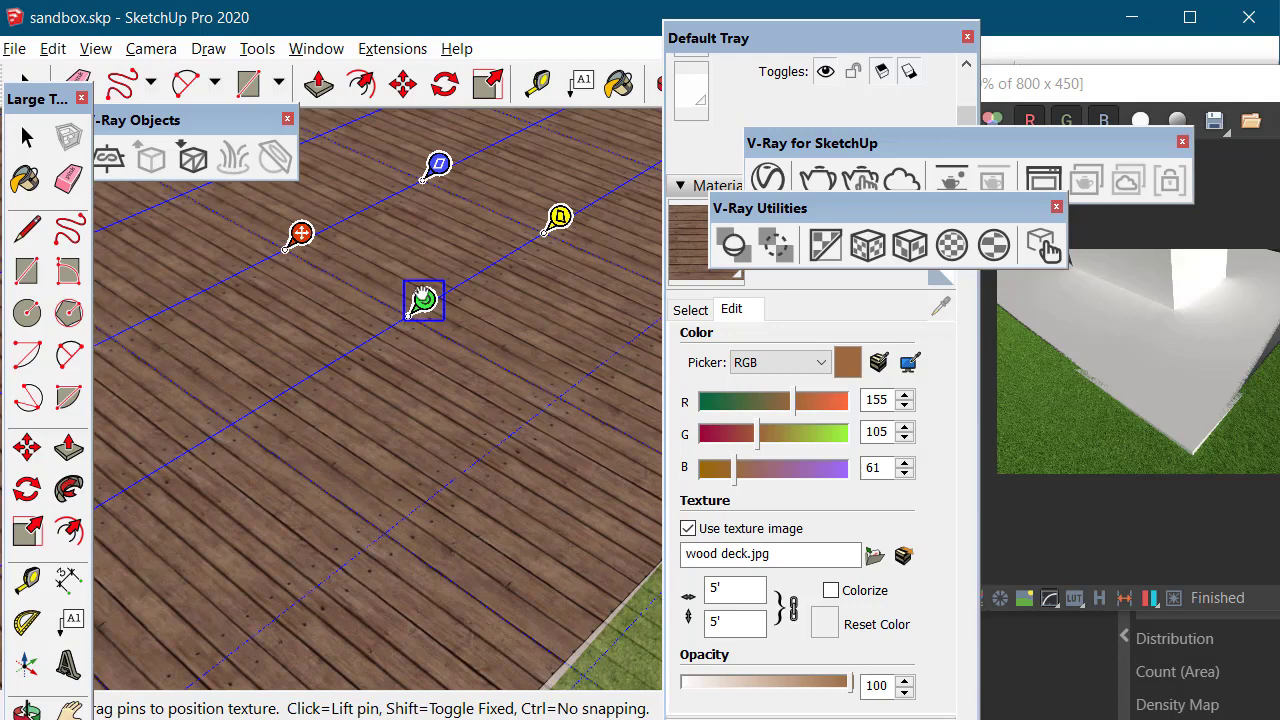
{"action": "left_click_drag", "start_coordinate": [414, 294], "coordinate": [481, 334]}
{"action": "key", "text": "Return"}
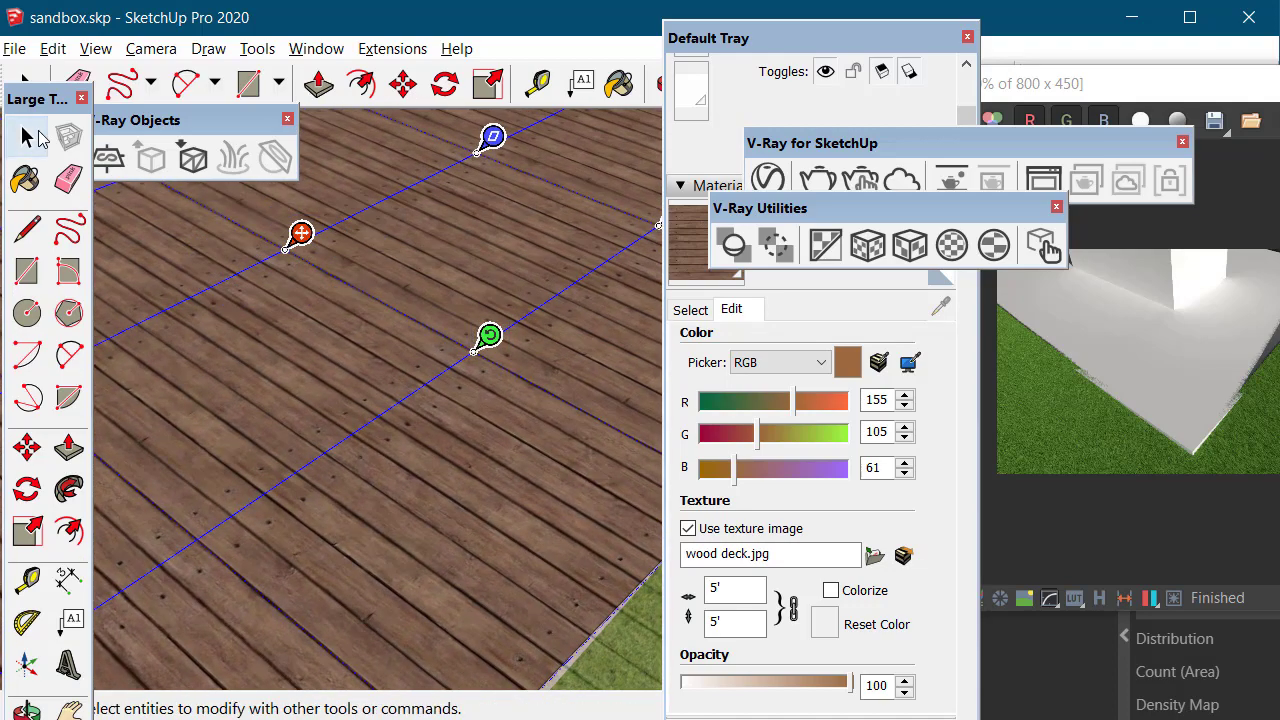
{"action": "scroll", "coordinate": [486, 390], "scroll_direction": "down", "scroll_amount": 2}
{"action": "scroll", "coordinate": [500, 540], "scroll_direction": "down", "scroll_amount": 2}
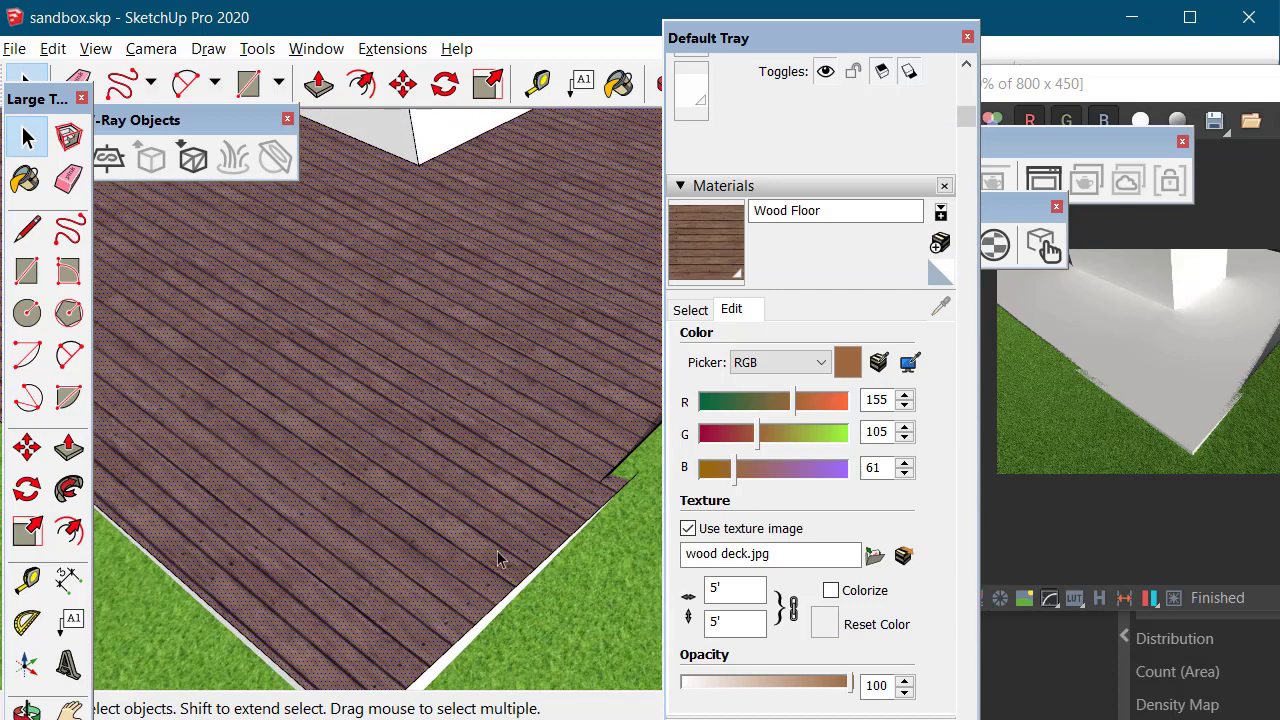
Step: Paint the deck's two visible side faces with the Wood Floor material
{"action": "left_click", "coordinate": [26, 180]}
{"action": "scroll", "coordinate": [486, 606], "scroll_direction": "up", "scroll_amount": 2}
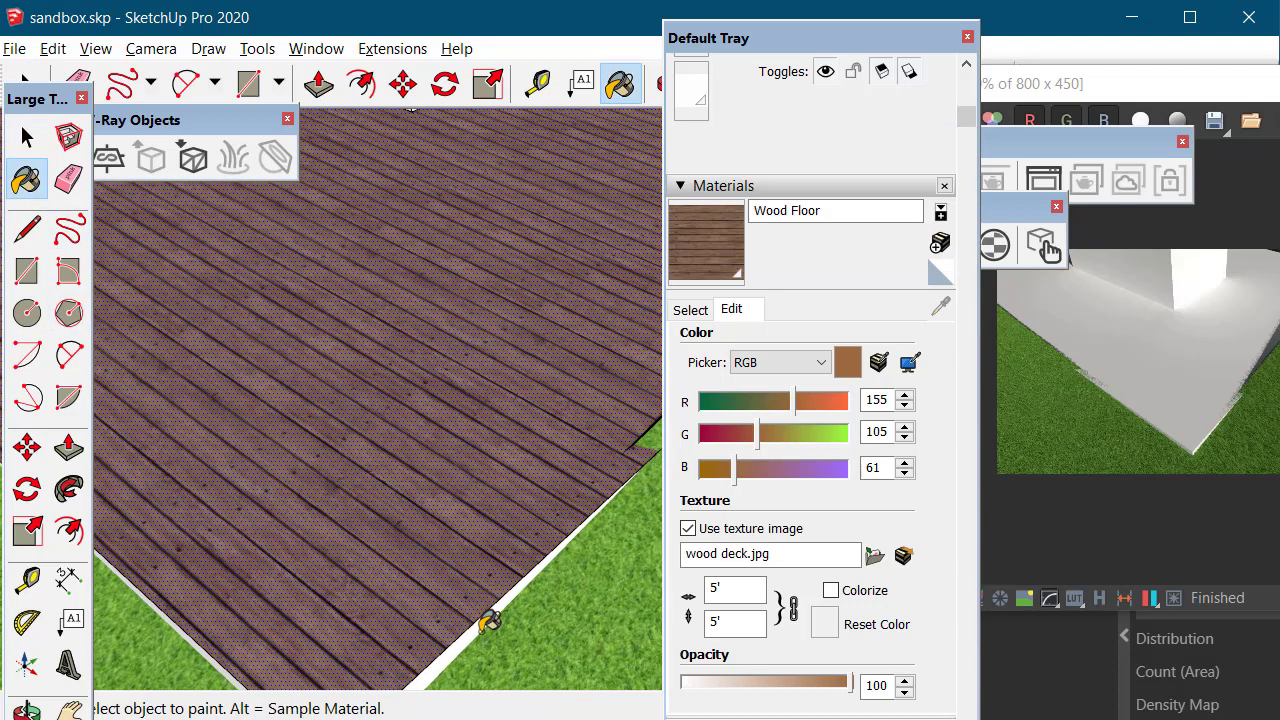
{"action": "scroll", "coordinate": [482, 627], "scroll_direction": "up", "scroll_amount": 2}
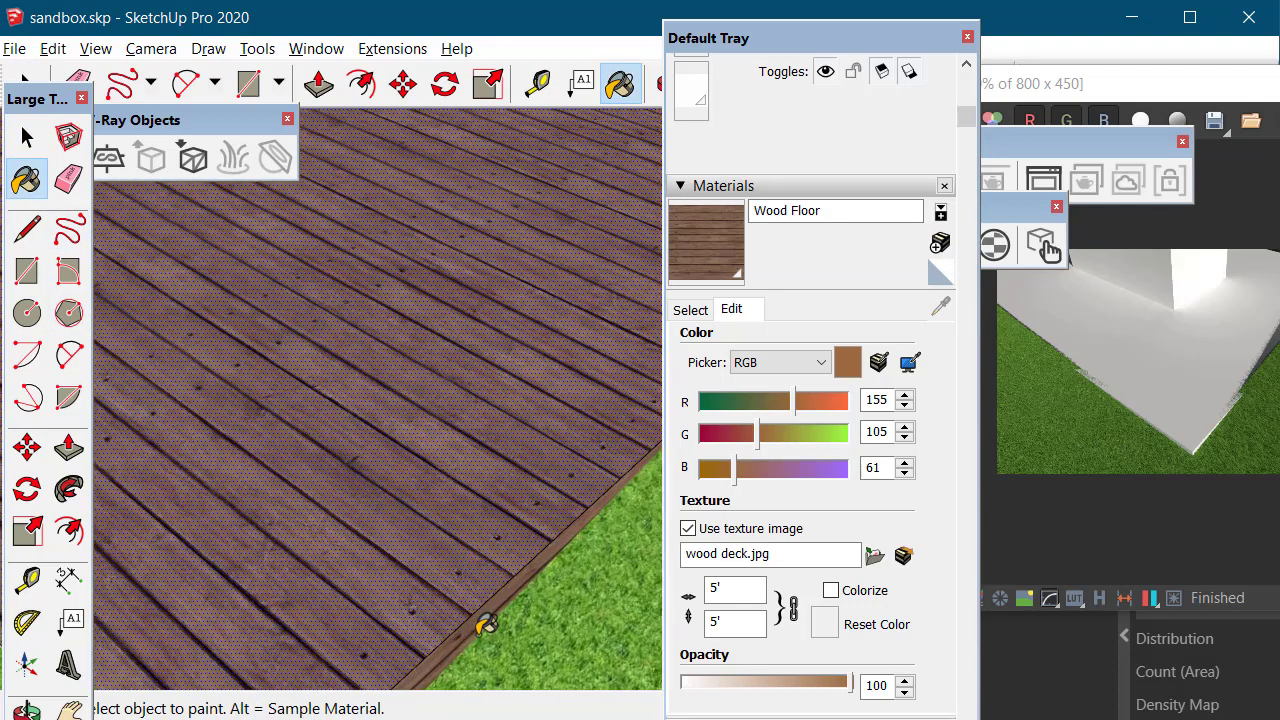
{"action": "scroll", "coordinate": [482, 627], "scroll_direction": "down", "scroll_amount": 3}
{"action": "scroll", "coordinate": [256, 644], "scroll_direction": "up", "scroll_amount": 2}
{"action": "scroll", "coordinate": [262, 637], "scroll_direction": "up", "scroll_amount": 2}
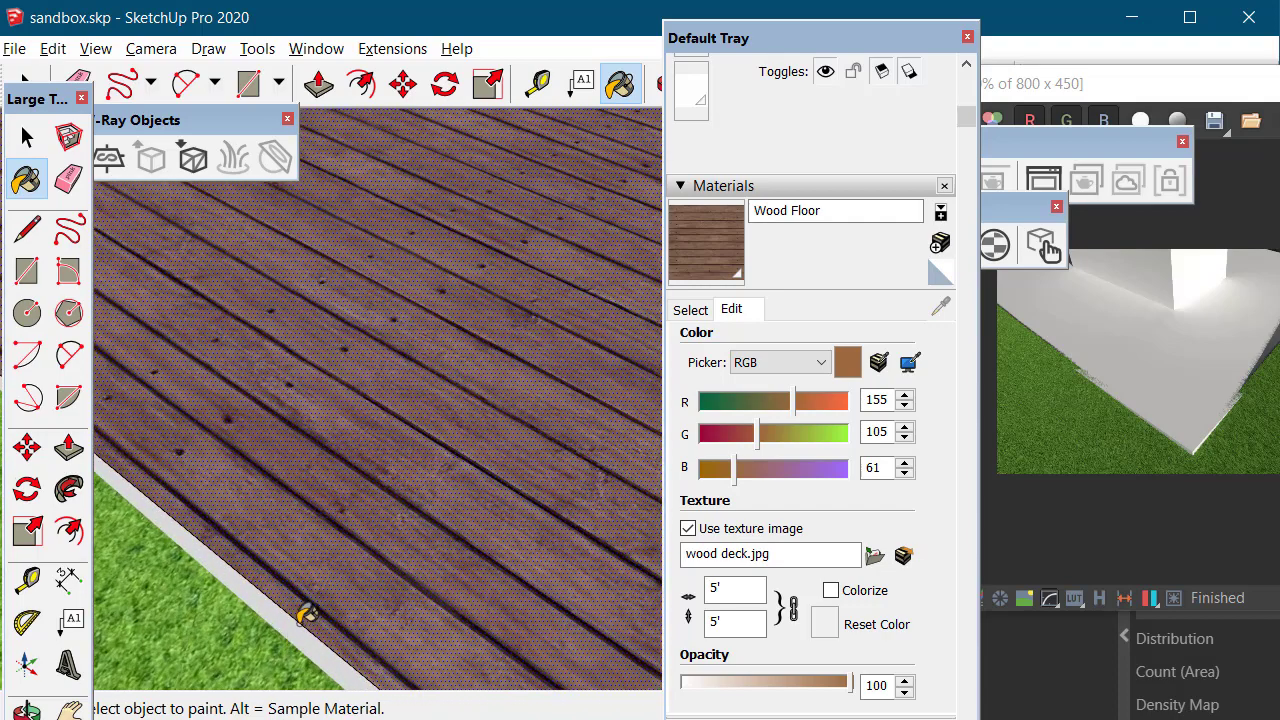
{"action": "scroll", "coordinate": [430, 523], "scroll_direction": "up", "scroll_amount": 1}
{"action": "scroll", "coordinate": [430, 523], "scroll_direction": "down", "scroll_amount": 3}
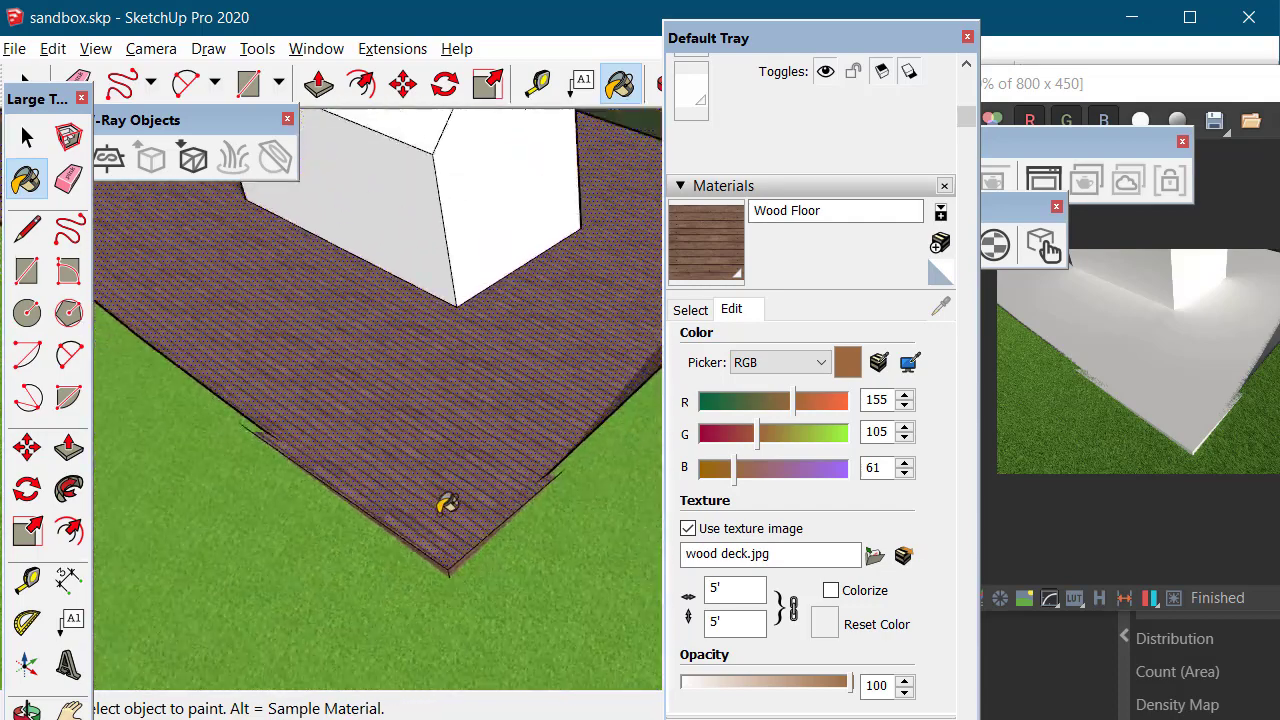
Step: Set the Wood Floor texture size to 7' and rotate the texture on the deck's top face about a quarter turn
{"action": "mouse_move", "coordinate": [443, 509]}
{"action": "middle_mouse_down"}
{"action": "mouse_move", "coordinate": [312, 538]}
{"action": "mouse_move", "coordinate": [419, 490]}
{"action": "middle_mouse_up"}
{"action": "right_click", "coordinate": [419, 490]}
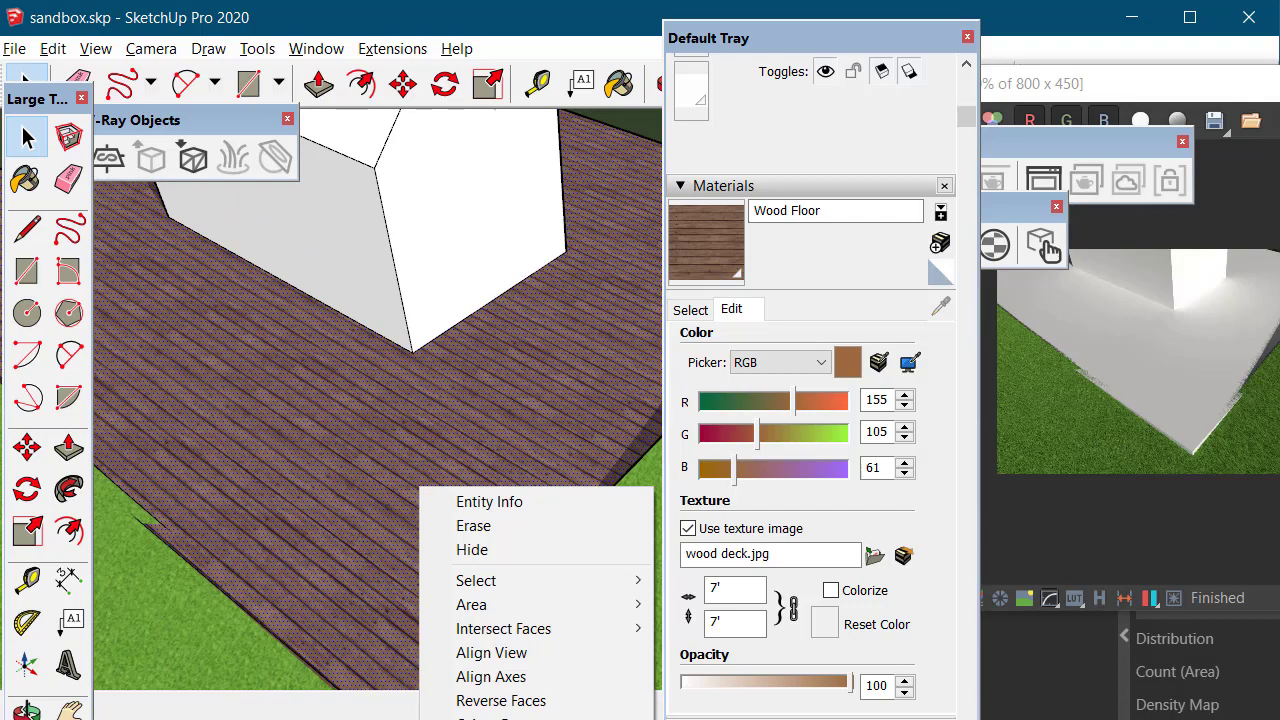
{"action": "left_click", "coordinate": [700, 719]}
{"action": "left_click_drag", "start_coordinate": [463, 500], "coordinate": [253, 535]}
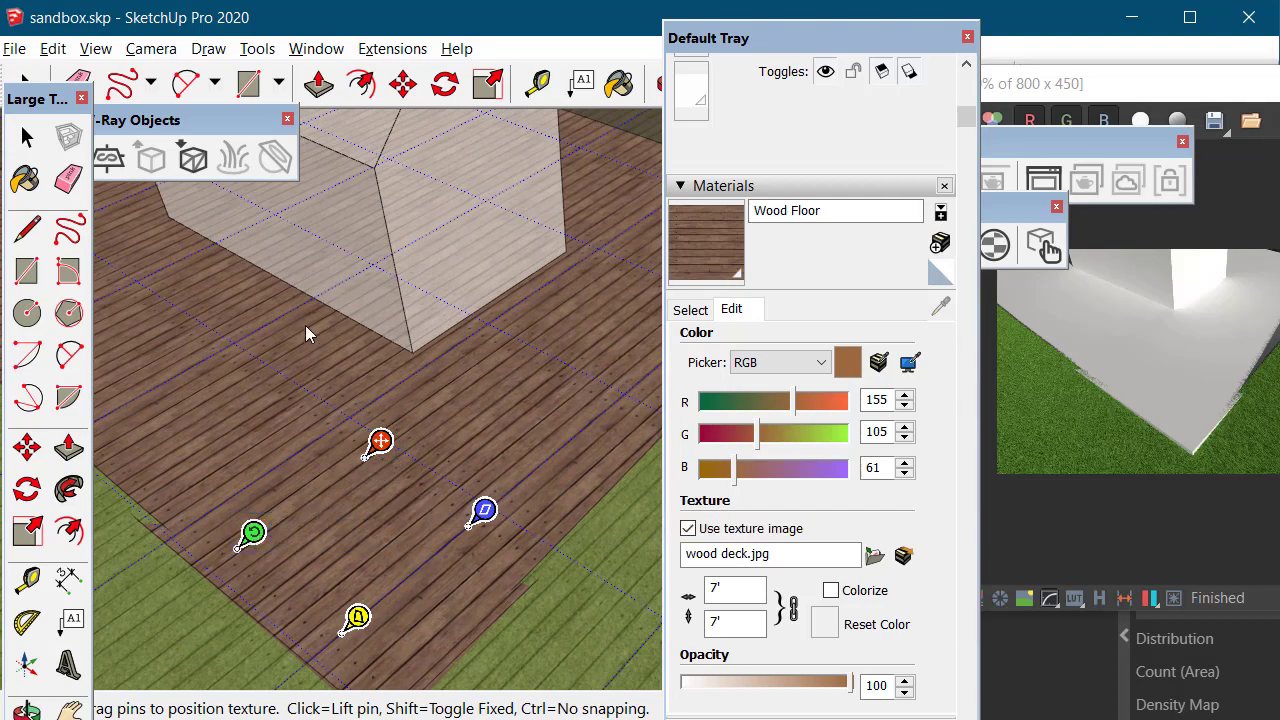
{"action": "left_click", "coordinate": [27, 137]}
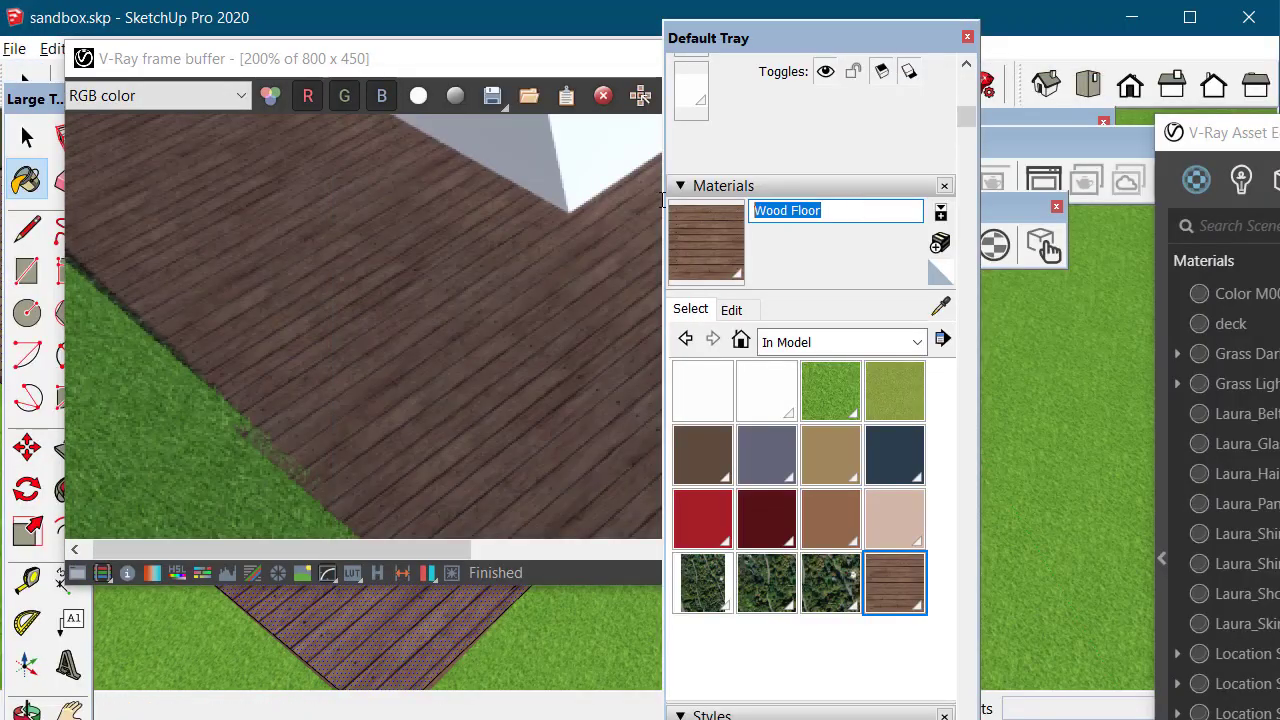
Step: Rename the Wood Floor material as deck sy
{"action": "type", "text": "deck"}
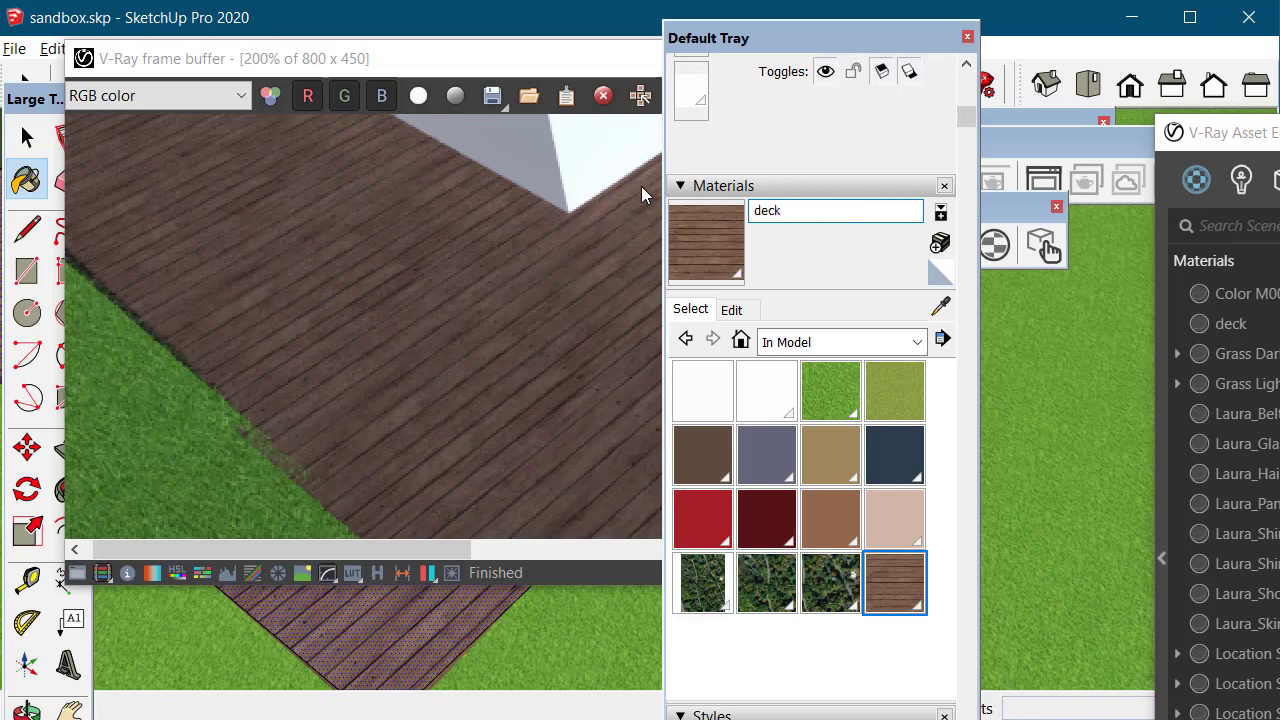
{"action": "type", "text": " sy"}
{"action": "scroll", "coordinate": [959, 404], "scroll_direction": "down", "scroll_amount": 1}
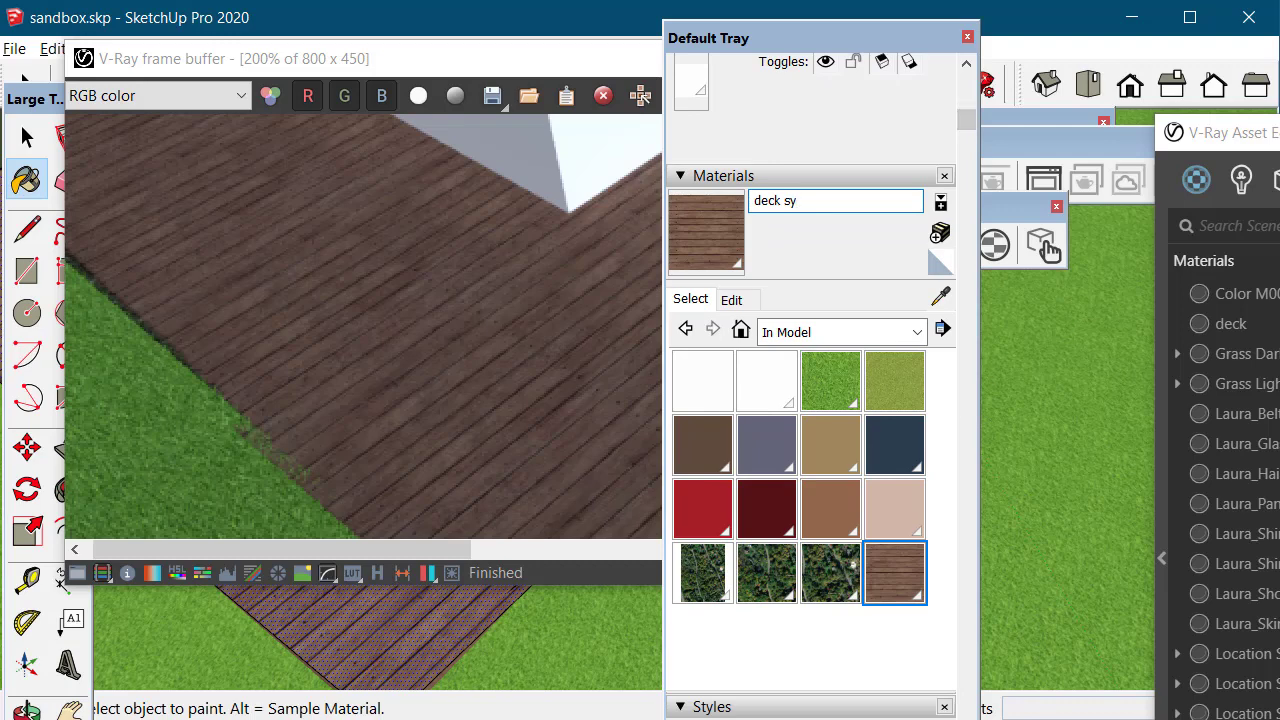
Step: Assign wood deck_bmp.jpg as a Bitmap bump map to the deck sy material in the V-Ray Asset Editor
{"action": "left_click", "coordinate": [1043, 245]}
{"action": "left_click", "coordinate": [840, 297]}
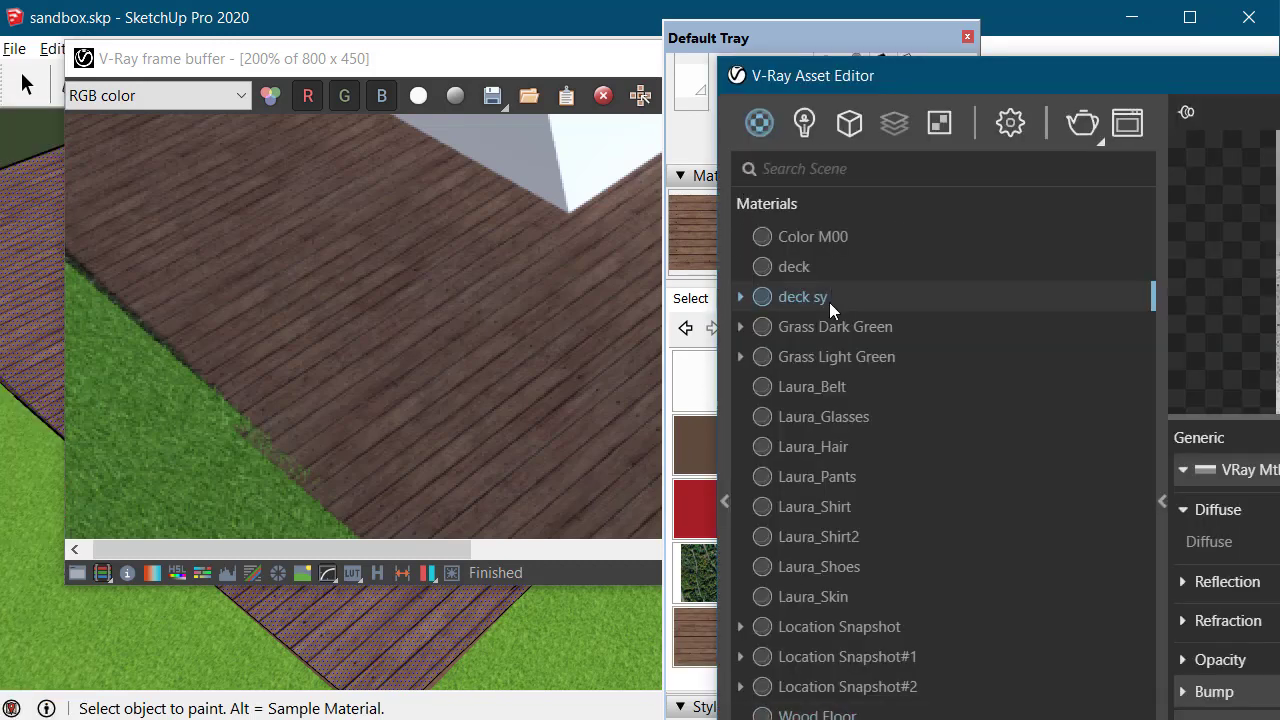
{"action": "left_click_drag", "start_coordinate": [1147, 75], "coordinate": [611, 46]}
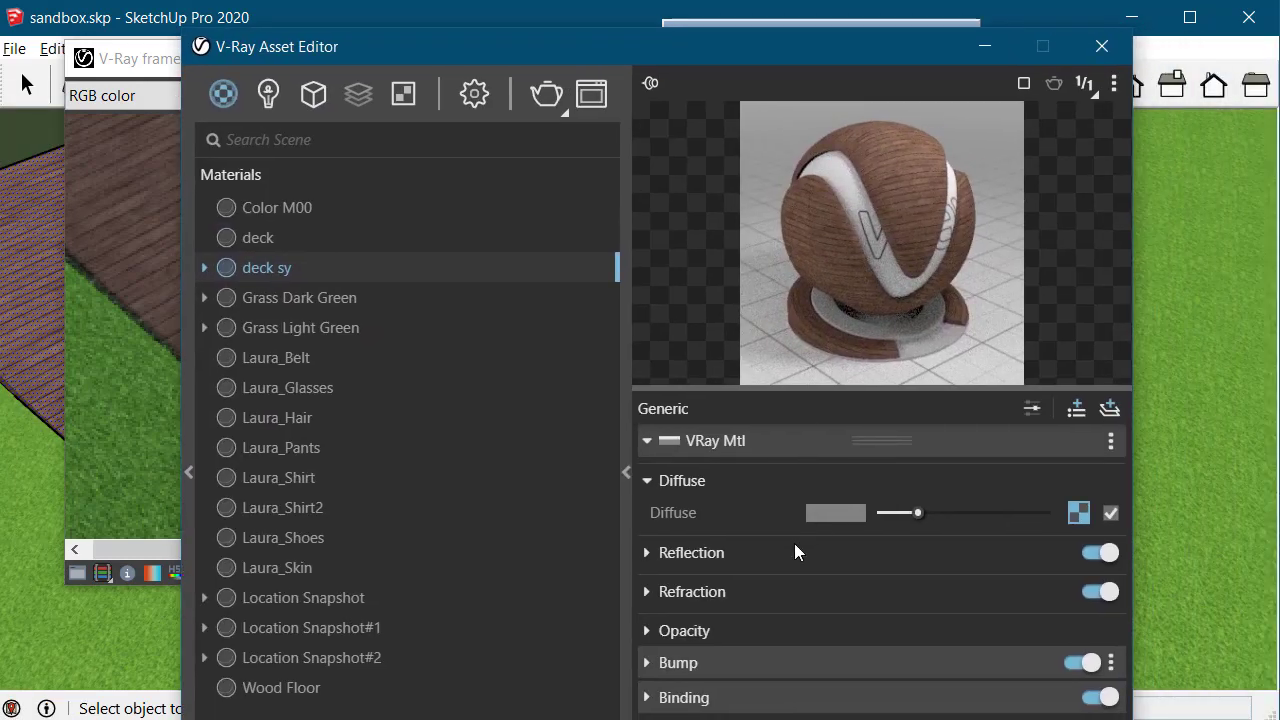
{"action": "left_click", "coordinate": [653, 662]}
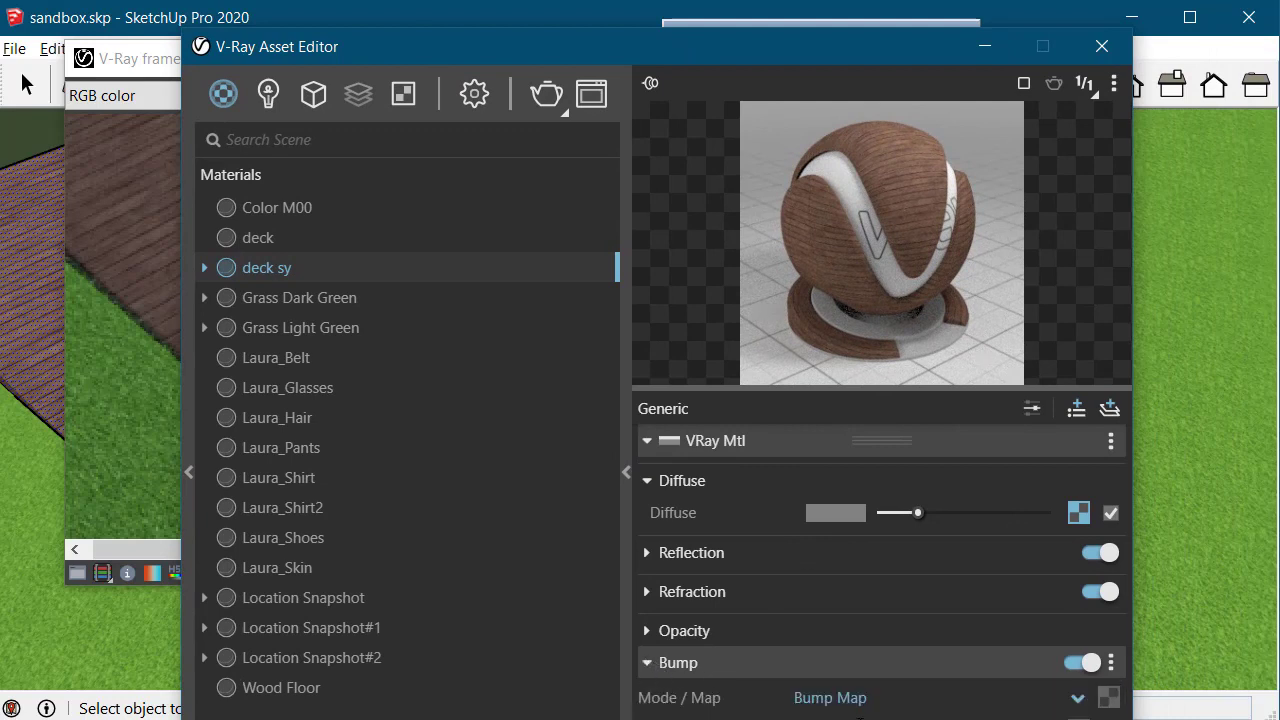
{"action": "left_click", "coordinate": [1108, 698]}
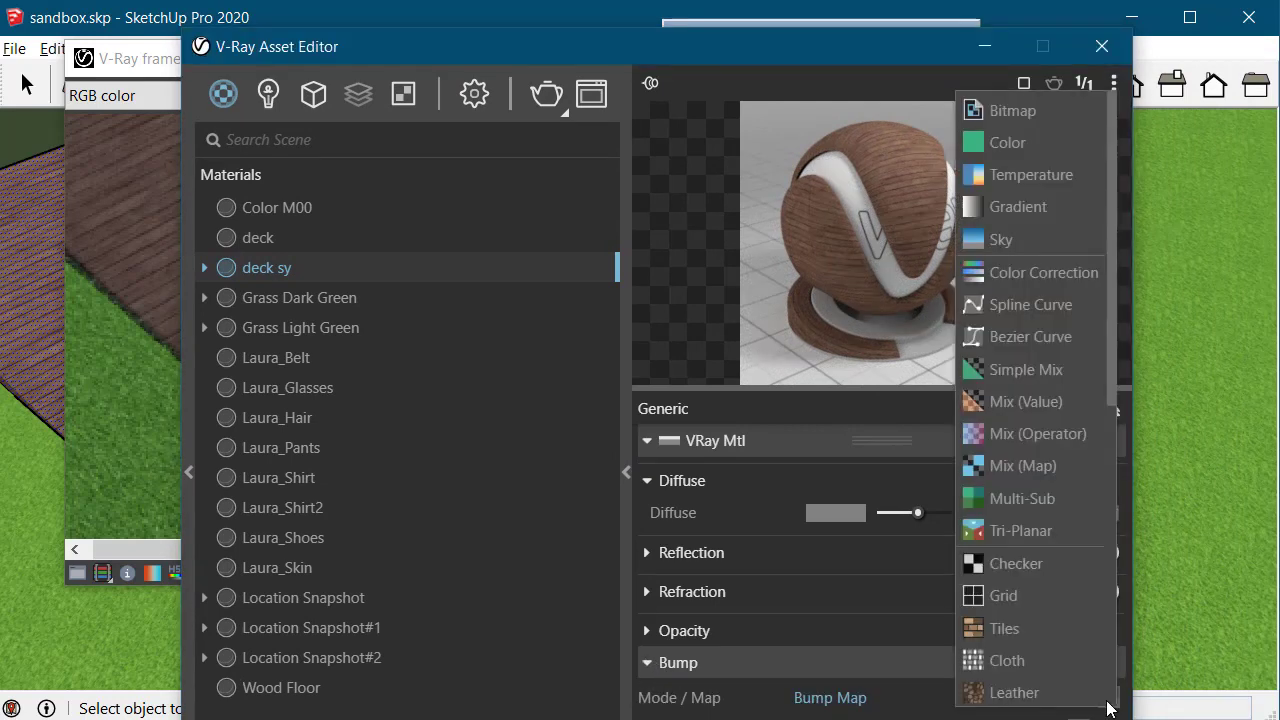
{"action": "left_click", "coordinate": [1044, 110]}
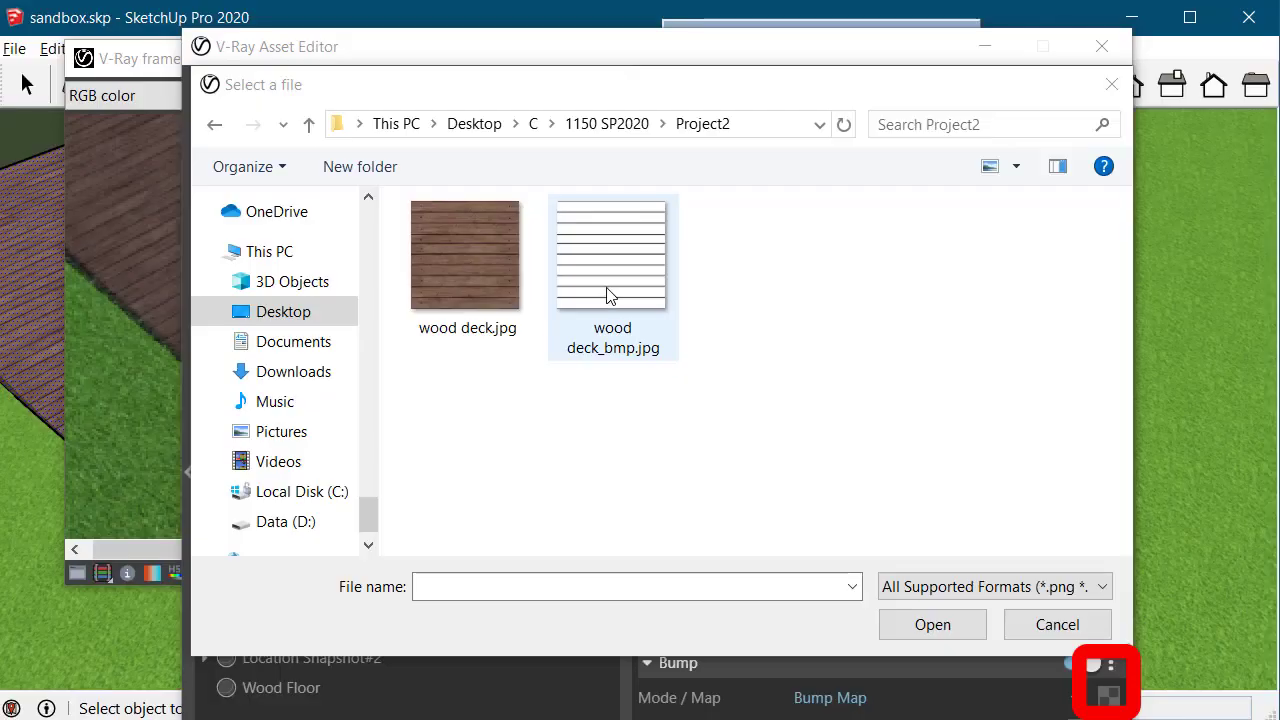
{"action": "left_click", "coordinate": [612, 262]}
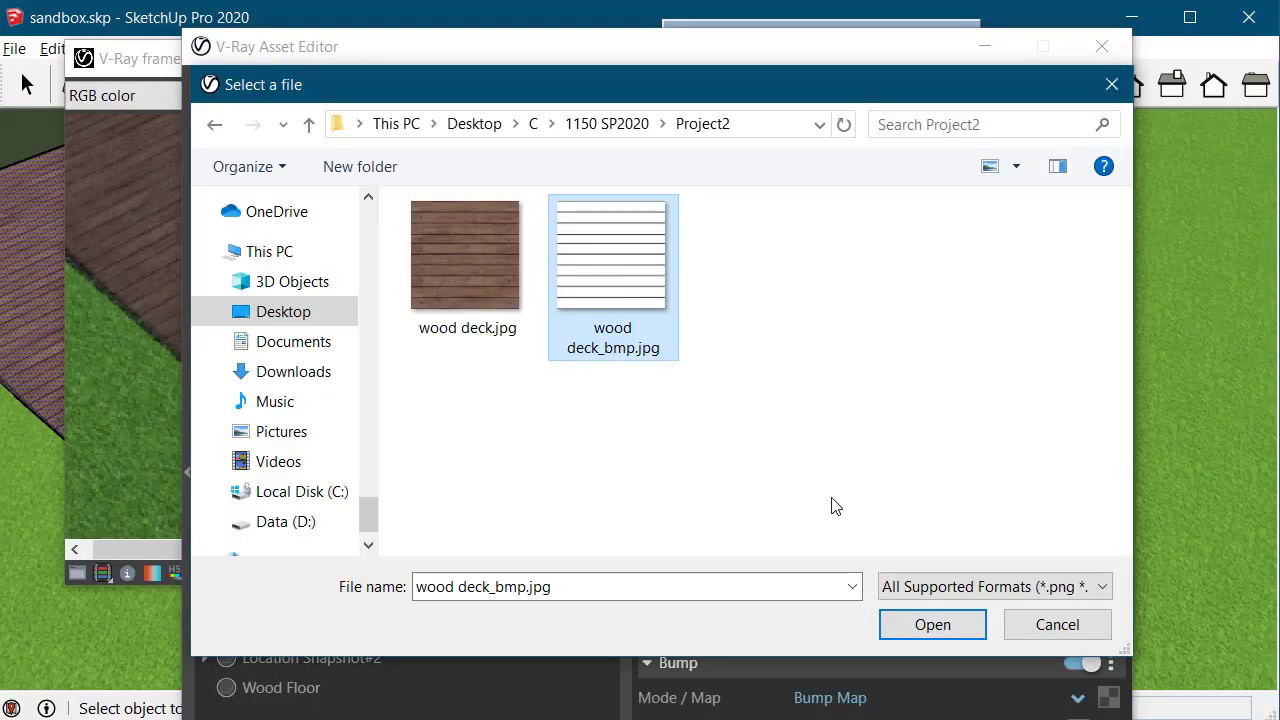
{"action": "left_click", "coordinate": [922, 624]}
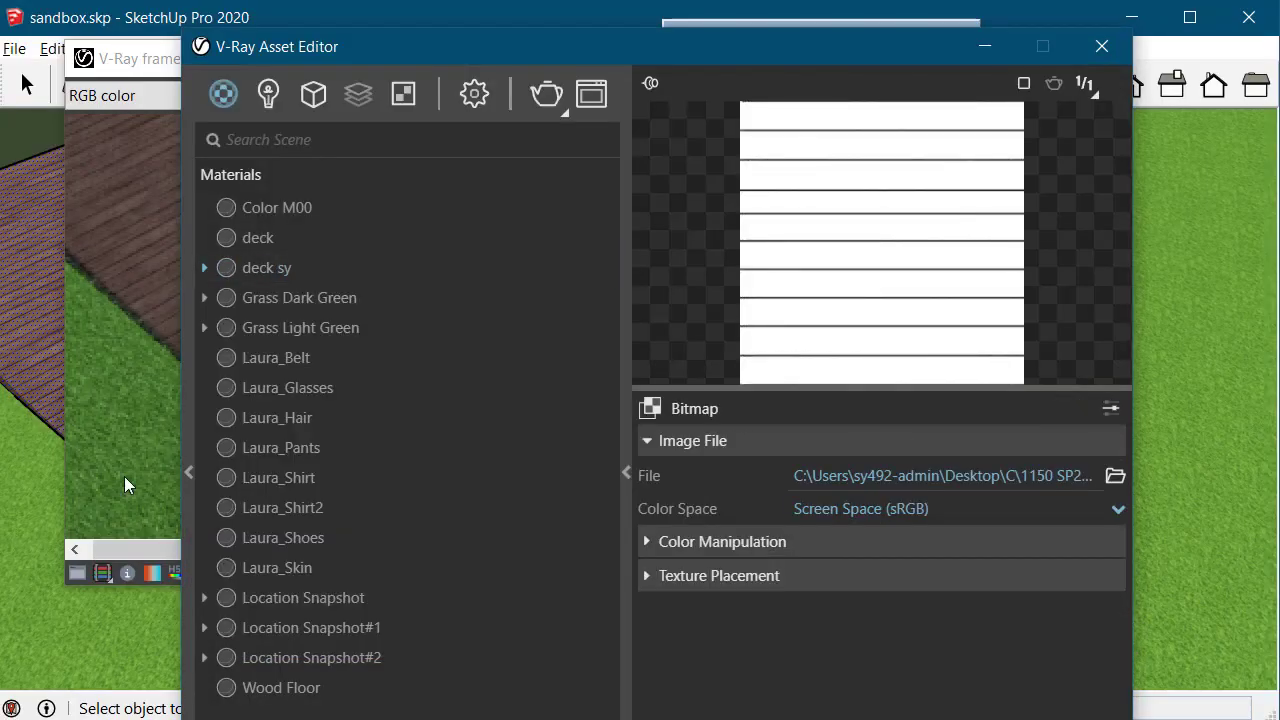
Step: Render the scene with the bump map applied, and raise the deck sy material's bump amount to 2
{"action": "left_click", "coordinate": [124, 476]}
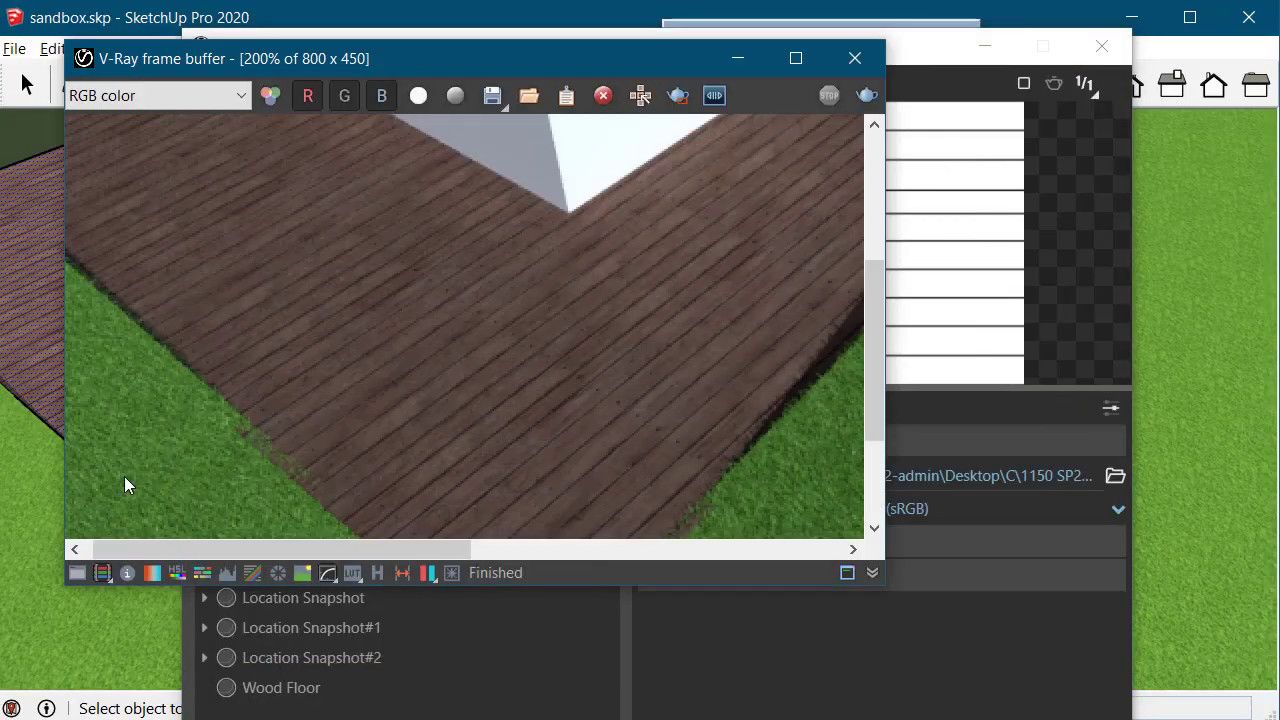
{"action": "left_click", "coordinate": [866, 95]}
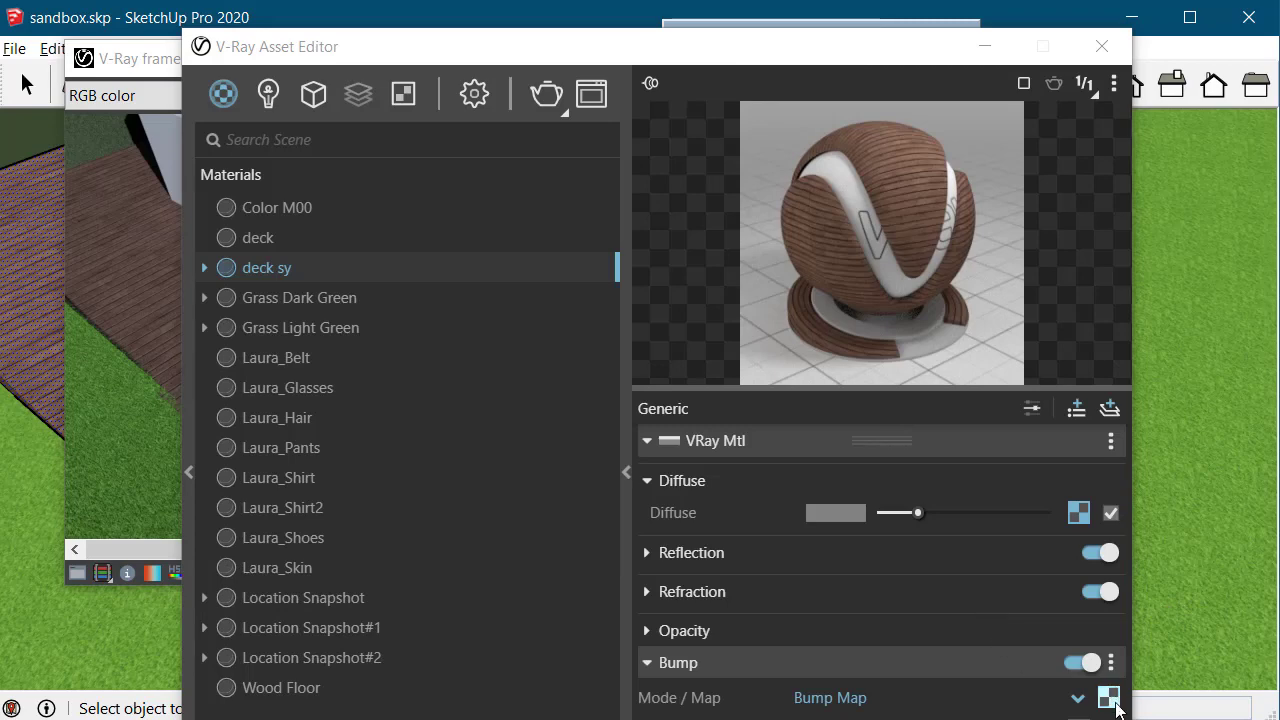
{"action": "left_click", "coordinate": [1114, 700]}
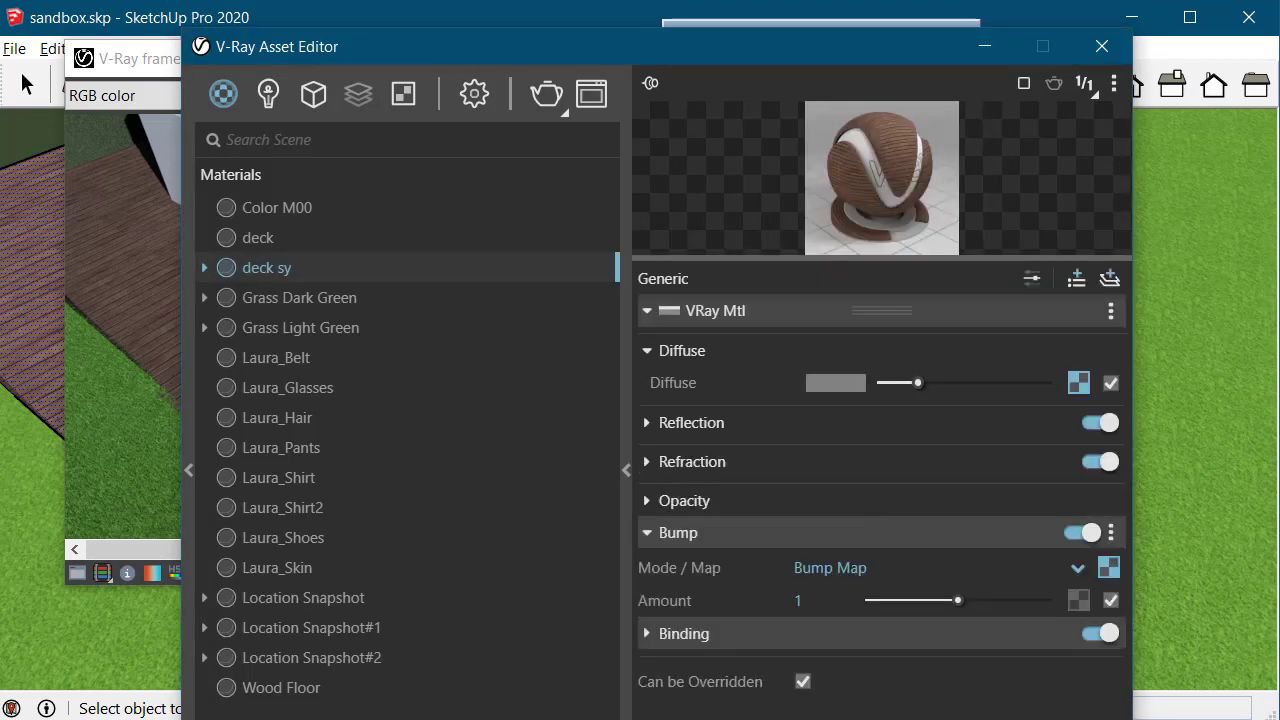
{"action": "left_click_drag", "start_coordinate": [958, 600], "coordinate": [1046, 597]}
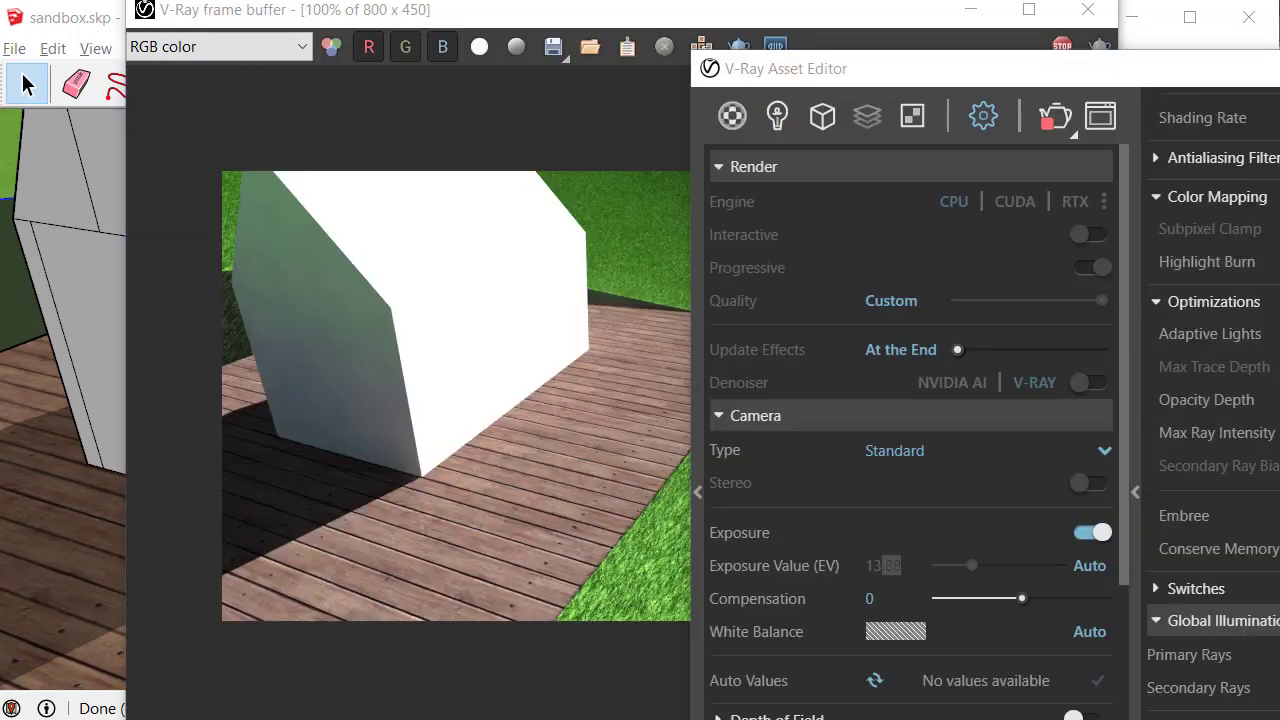
Step: Set the deck sy material's reflection color to a light grey
{"action": "left_click", "coordinate": [731, 117]}
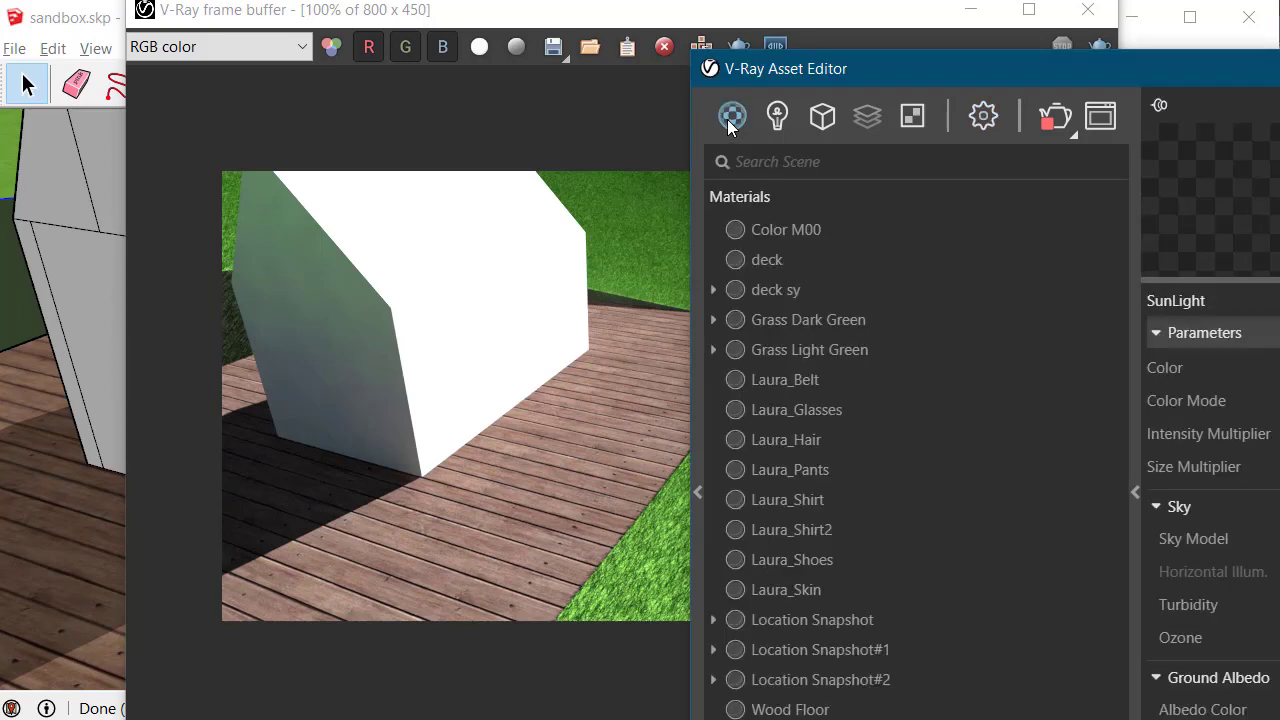
{"action": "left_click", "coordinate": [762, 288]}
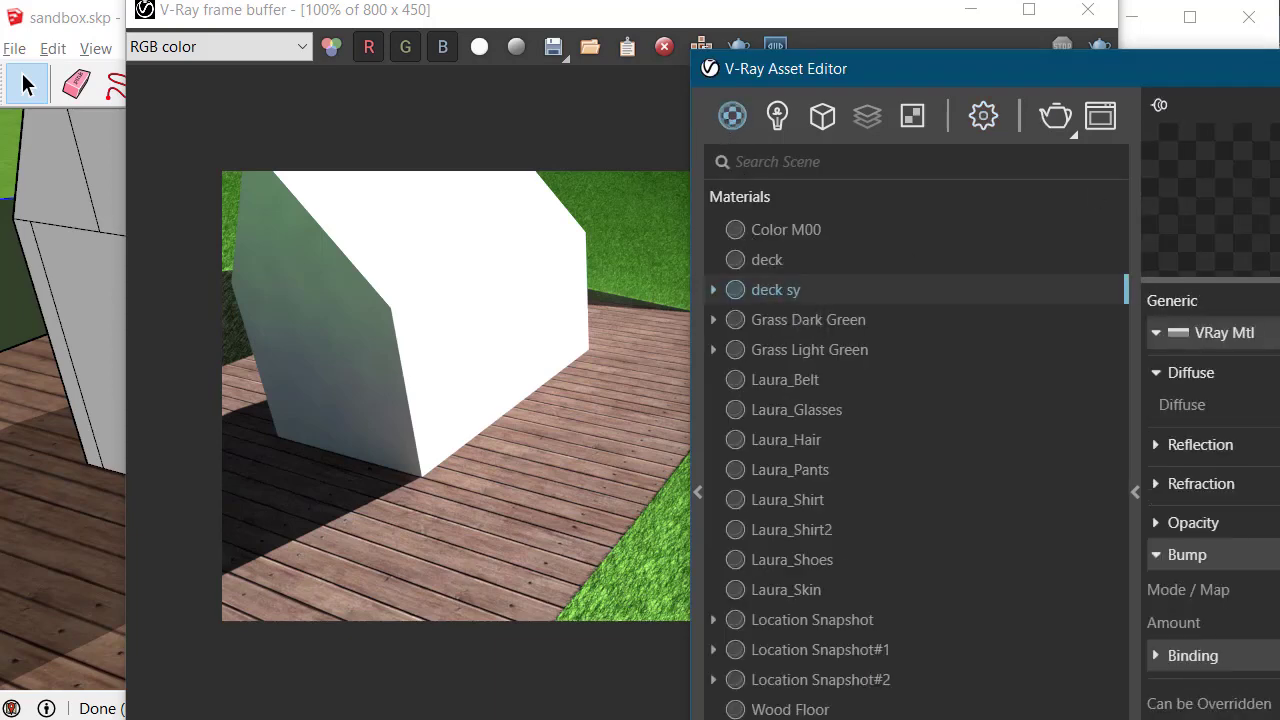
{"action": "left_click_drag", "start_coordinate": [1000, 68], "coordinate": [857, 61]}
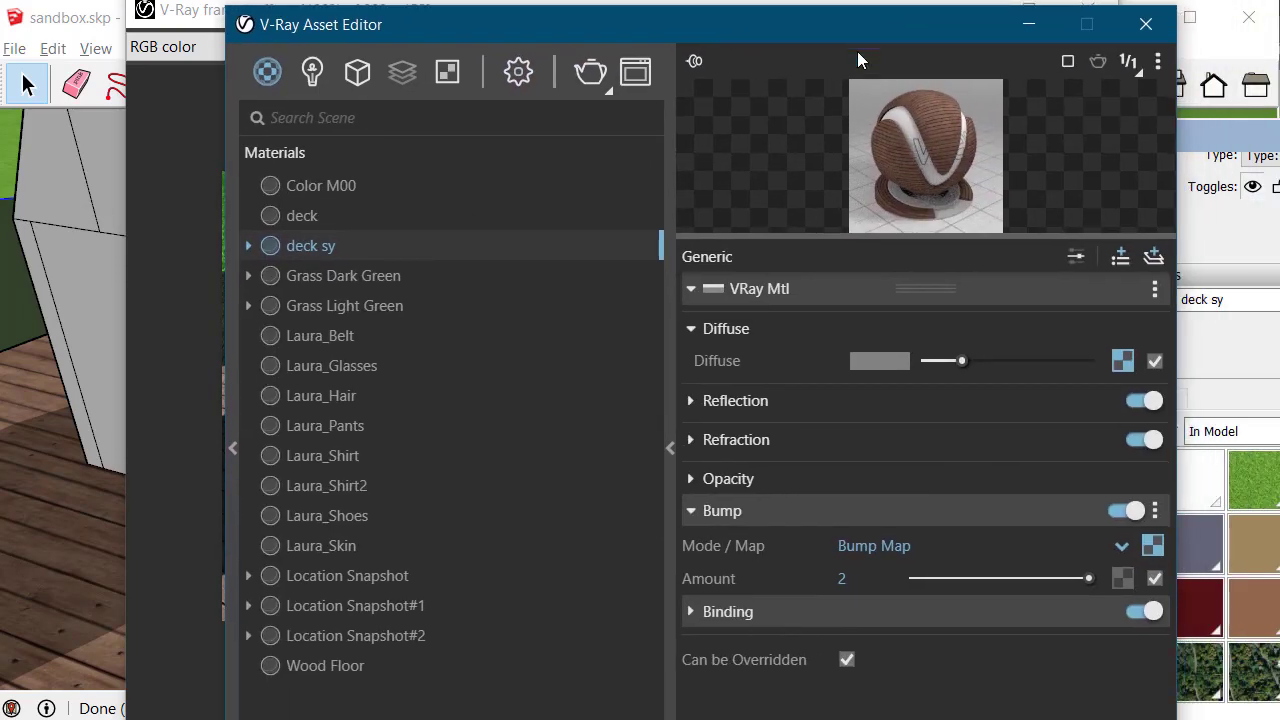
{"action": "left_click", "coordinate": [691, 401]}
{"action": "left_click_drag", "start_coordinate": [930, 40], "coordinate": [860, 39]}
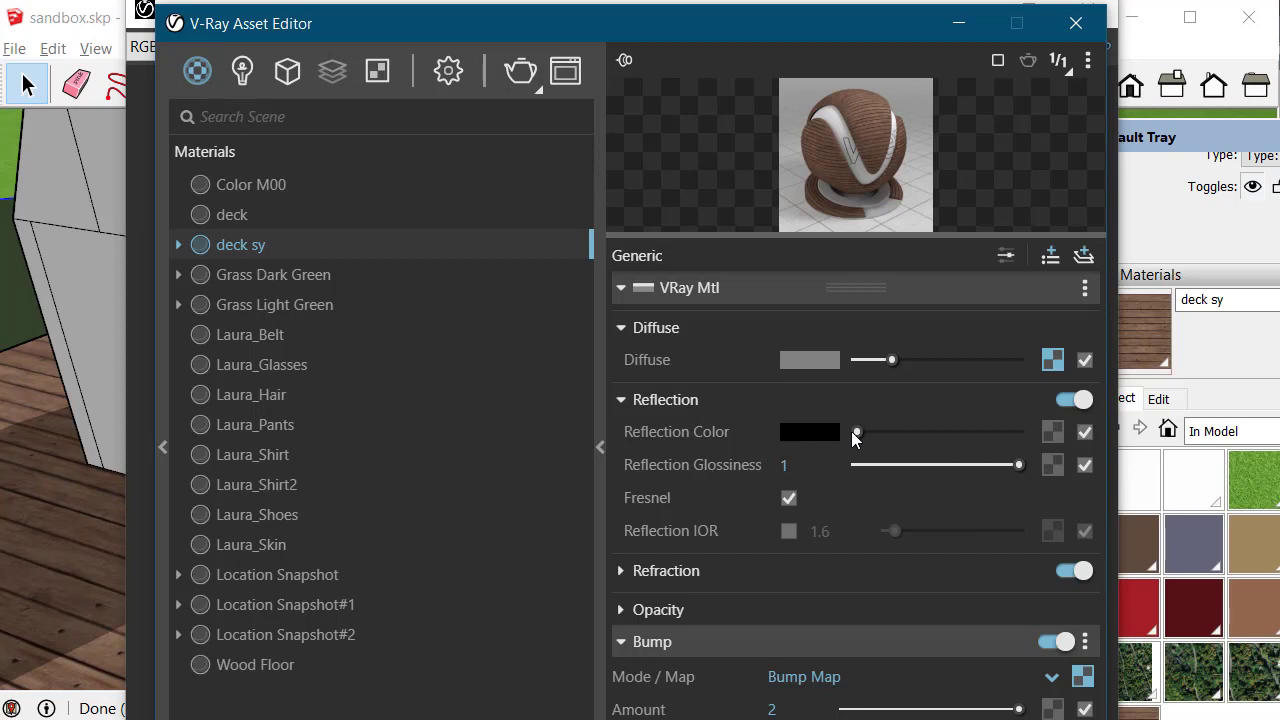
{"action": "left_click_drag", "start_coordinate": [856, 431], "coordinate": [928, 436]}
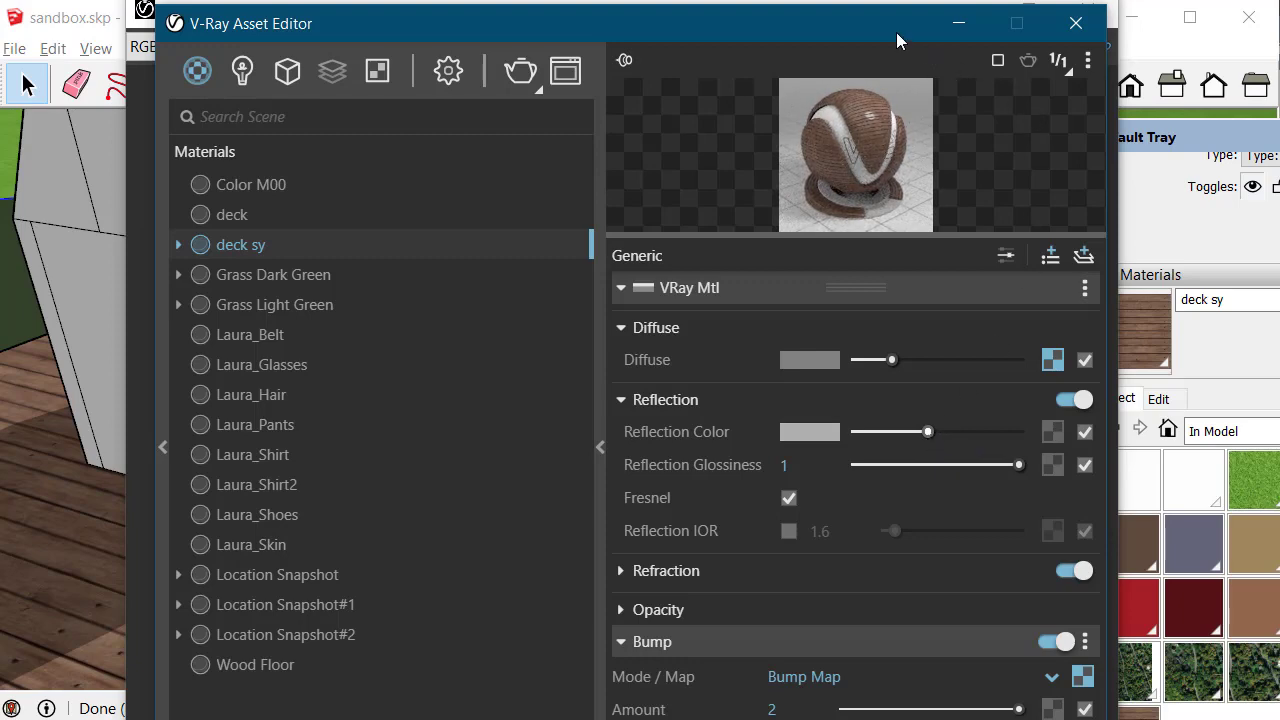
Step: Render the scene with the reflective deck material, and inspect the planks up close in the frame buffer
{"action": "left_click_drag", "start_coordinate": [896, 32], "coordinate": [1279, 110]}
{"action": "left_click_drag", "start_coordinate": [883, 97], "coordinate": [1279, 54]}
{"action": "left_click", "coordinate": [973, 278]}
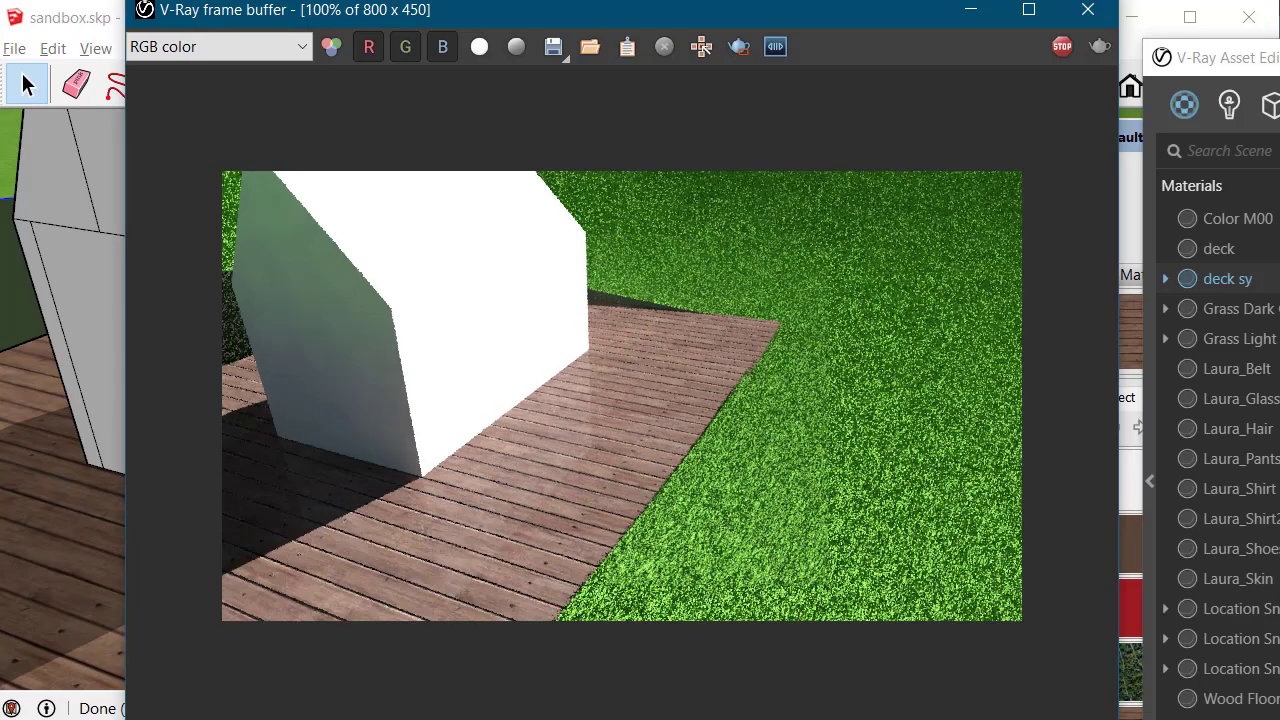
{"action": "scroll", "coordinate": [522, 486], "scroll_direction": "up", "scroll_amount": 2}
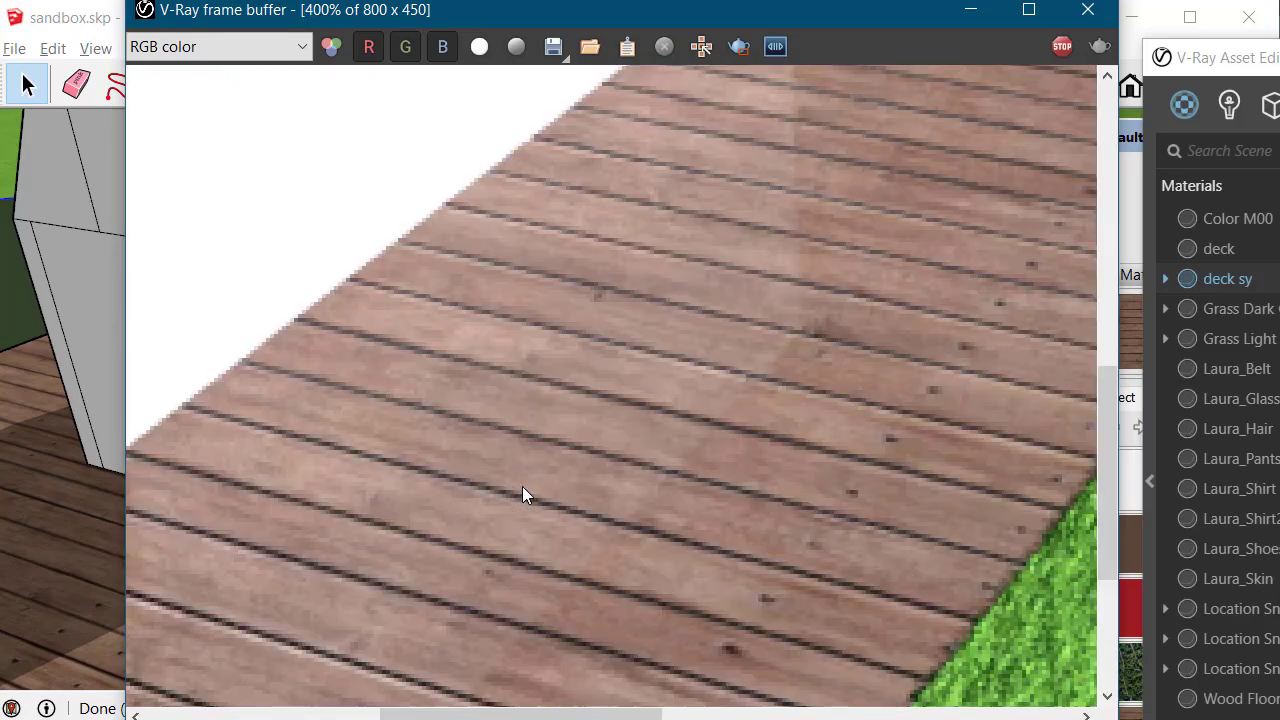
{"action": "scroll", "coordinate": [672, 427], "scroll_direction": "down", "scroll_amount": 2}
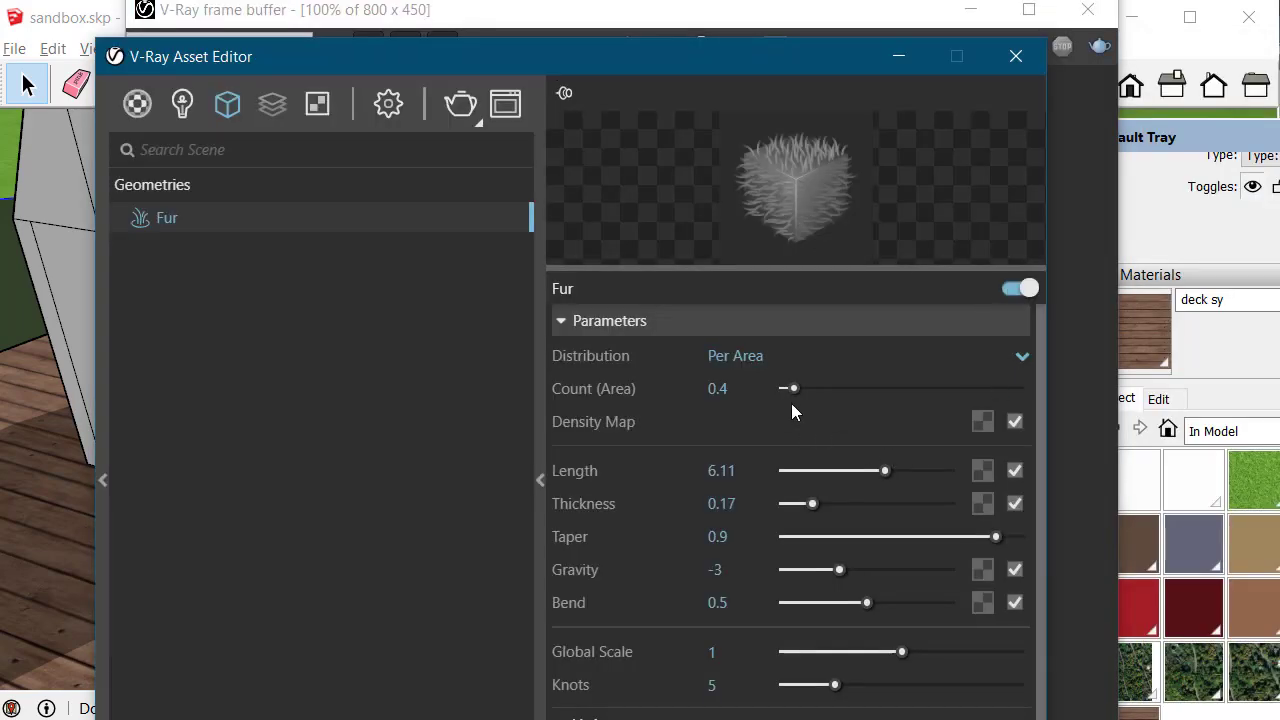
Step: Set the Fur object's count per area to 0.1, length to 10 and thickness to 0.47, and render the scene
{"action": "left_click_drag", "start_coordinate": [894, 468], "coordinate": [941, 470]}
{"action": "left_click_drag", "start_coordinate": [790, 384], "coordinate": [790, 392]}
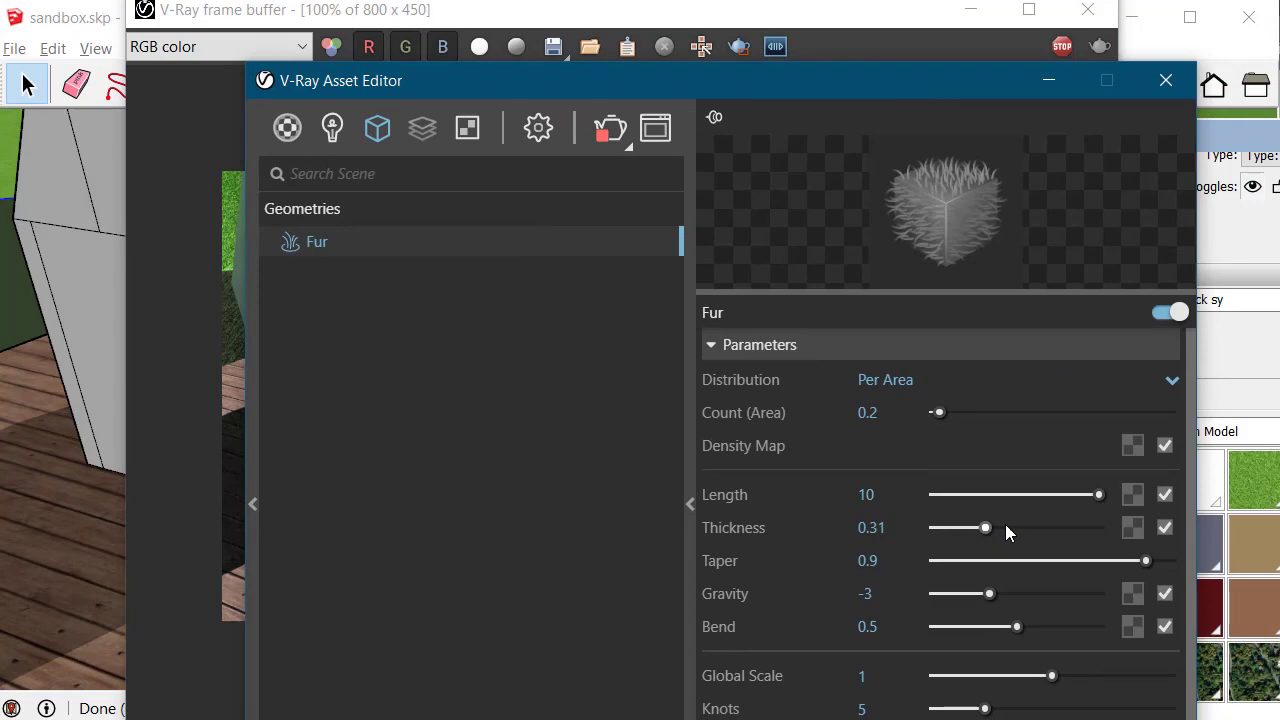
{"action": "left_click", "coordinate": [1005, 527]}
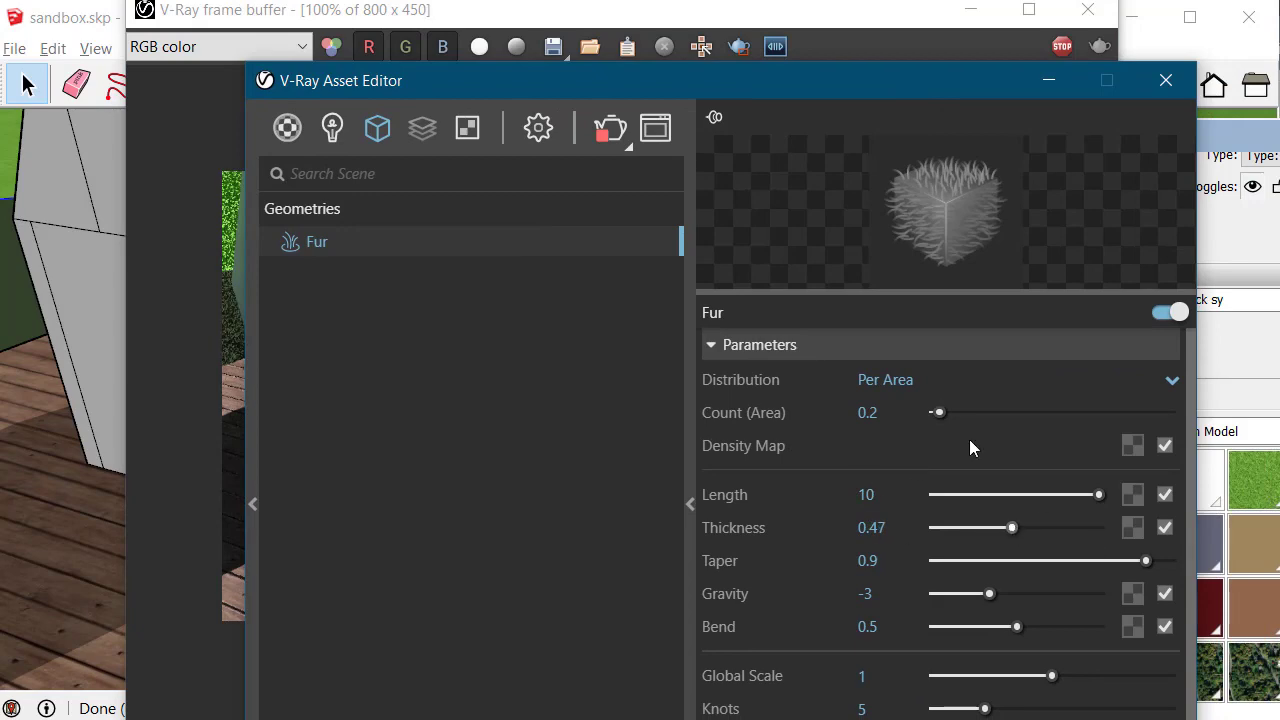
{"action": "scroll", "coordinate": [1020, 418], "scroll_direction": "down", "scroll_amount": 1}
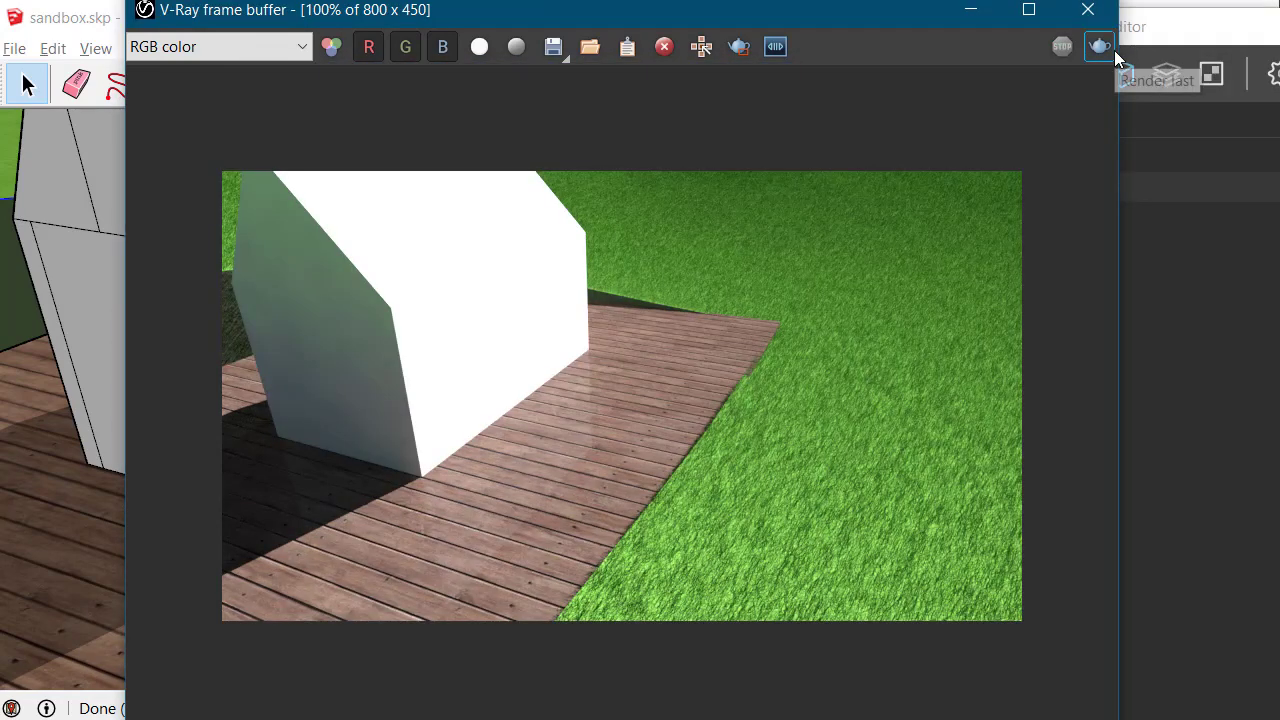
{"action": "left_click", "coordinate": [1114, 50]}
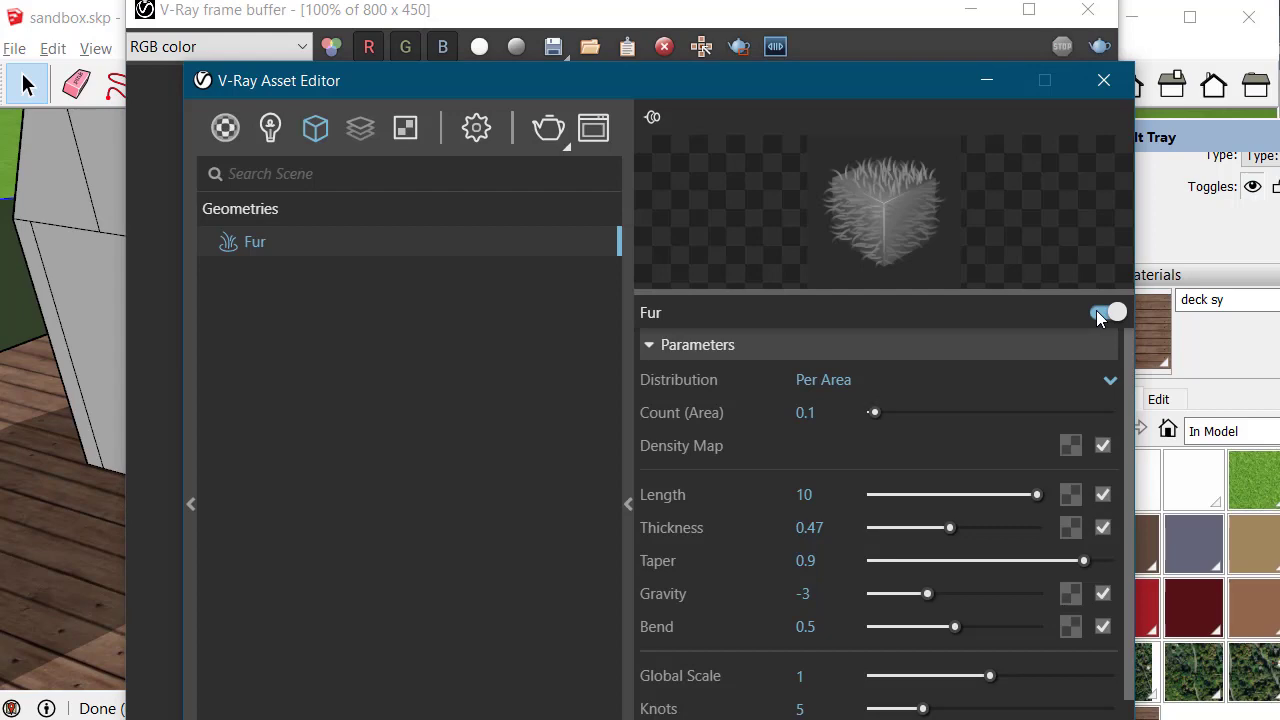
Step: Turn off the Fur object and render the scene again
{"action": "left_click", "coordinate": [1097, 312]}
{"action": "left_click_drag", "start_coordinate": [853, 82], "coordinate": [1279, 101]}
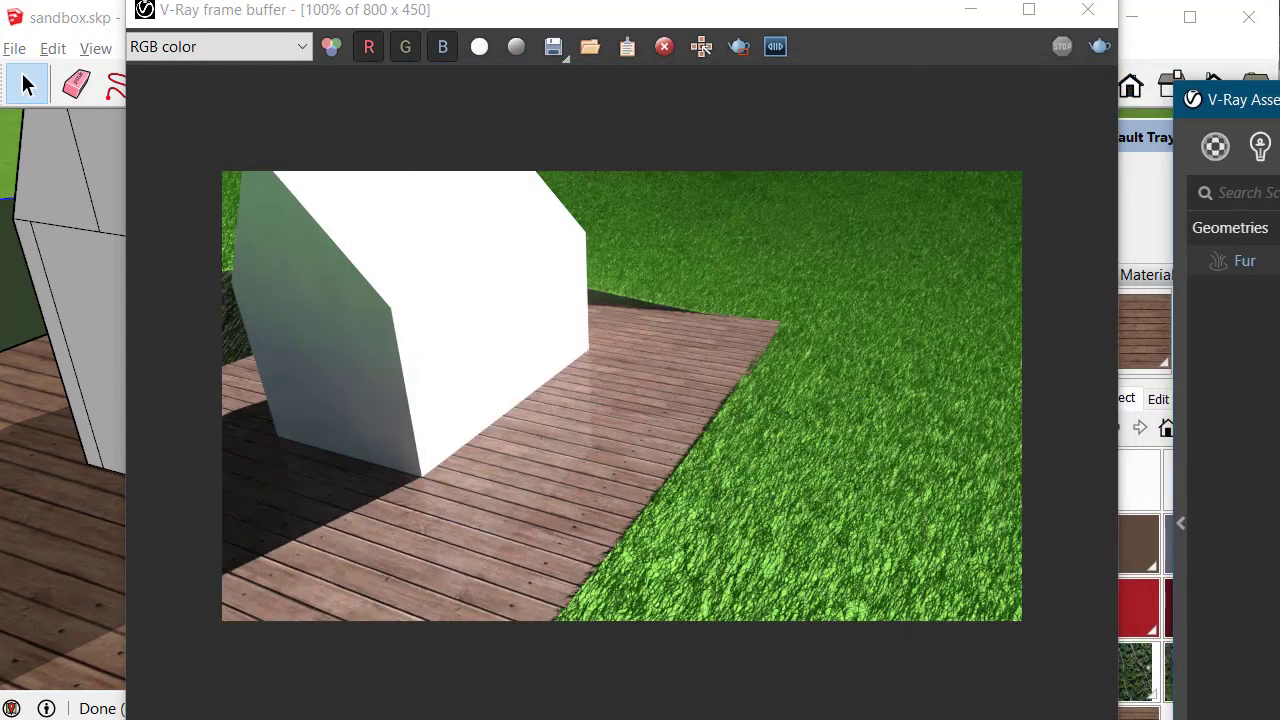
{"action": "left_click", "coordinate": [1100, 46]}
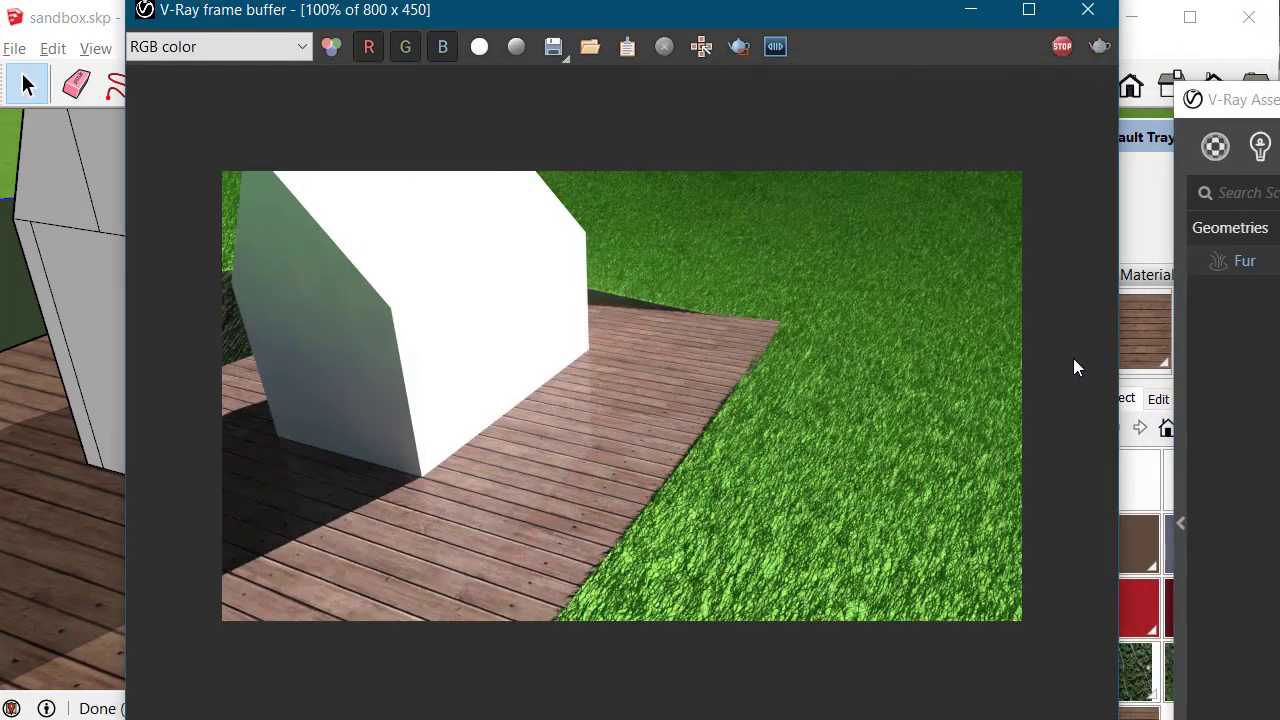